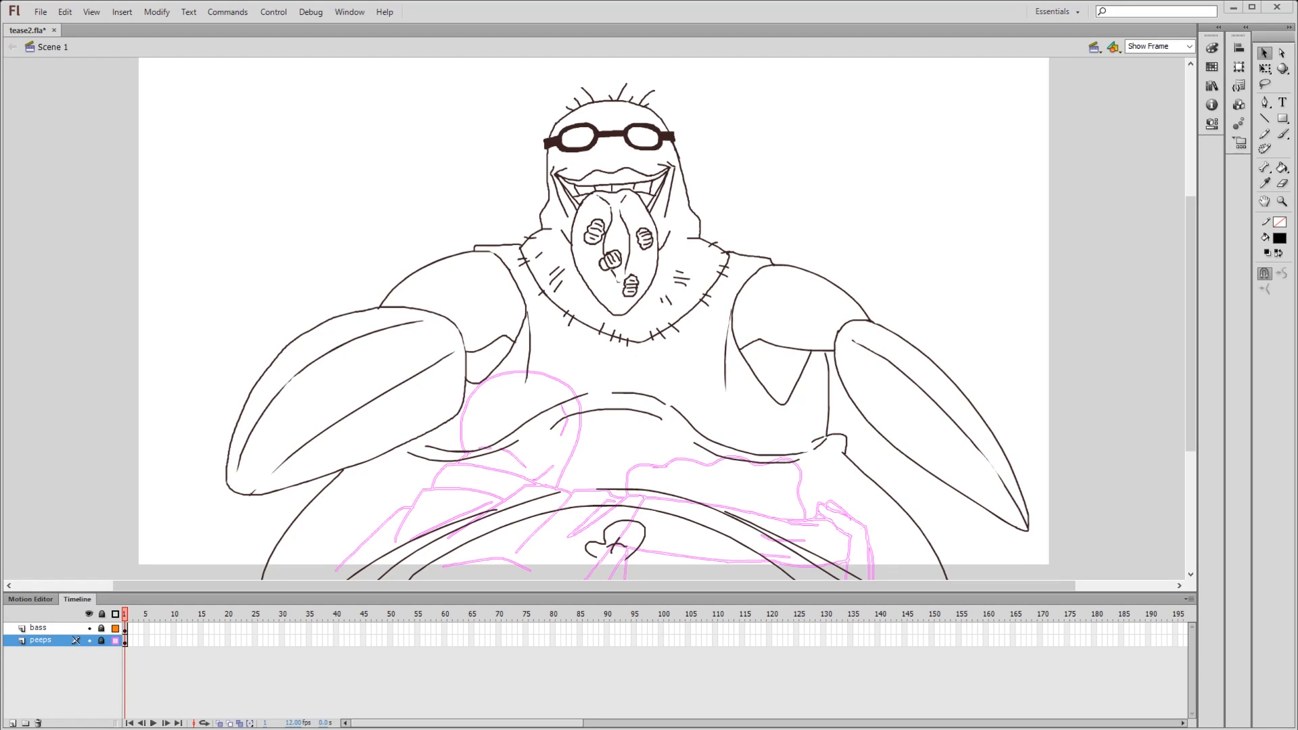
# - Hide the peeps layer and set the stroke colour to green and the fill colour to red
pyautogui.moveTo(125, 628); pyautogui.dragTo(124, 641)
pyautogui.press('Escape')
pyautogui.moveTo(125, 629); pyautogui.dragTo(125, 640)
pyautogui.hotkey('ctrl', 'shift', 'a')
pyautogui.click(1271, 242)
pyautogui.click(1285, 311)
pyautogui.click(1239, 271)
pyautogui.click(1286, 265)
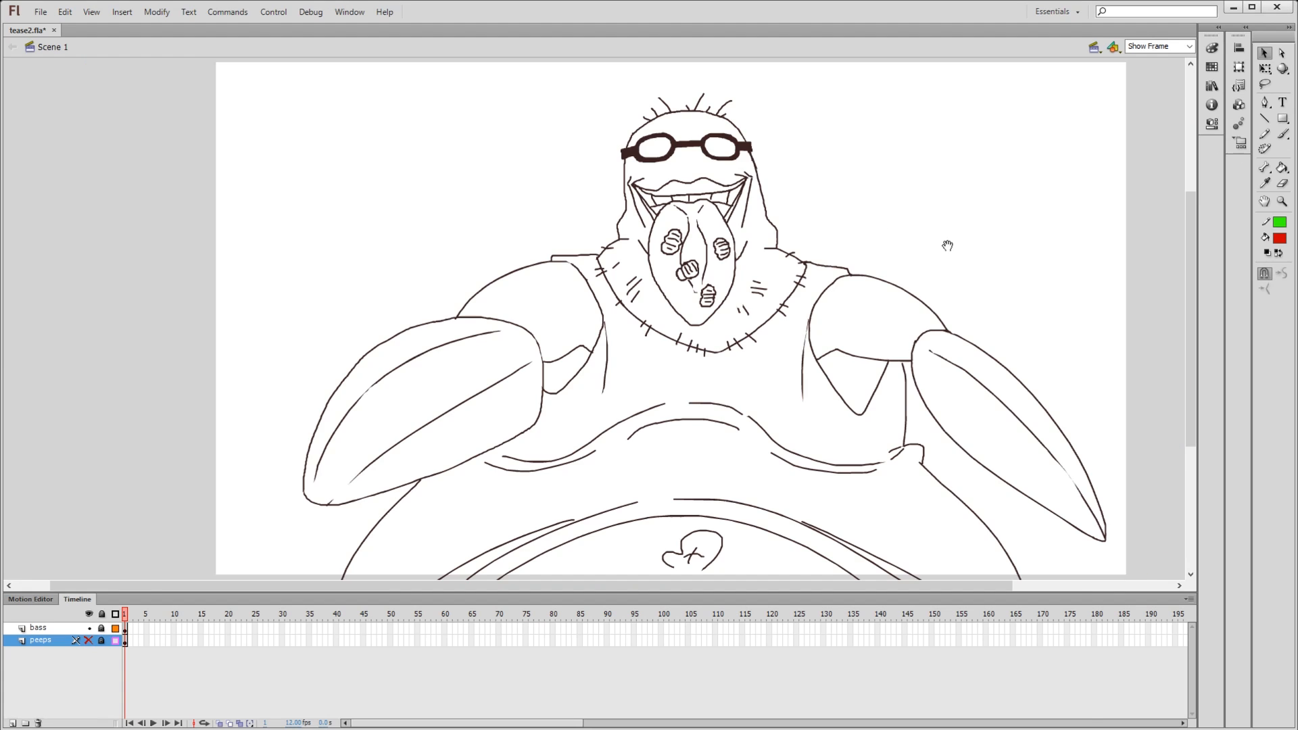
# - Unlock the bass layer and activate the Pencil tool for drawing on it
pyautogui.moveTo(948, 246)
pyautogui.mouseDown()
pyautogui.moveTo(837, 116)
pyautogui.moveTo(848, 197)
pyautogui.moveTo(867, 176)
pyautogui.mouseUp()
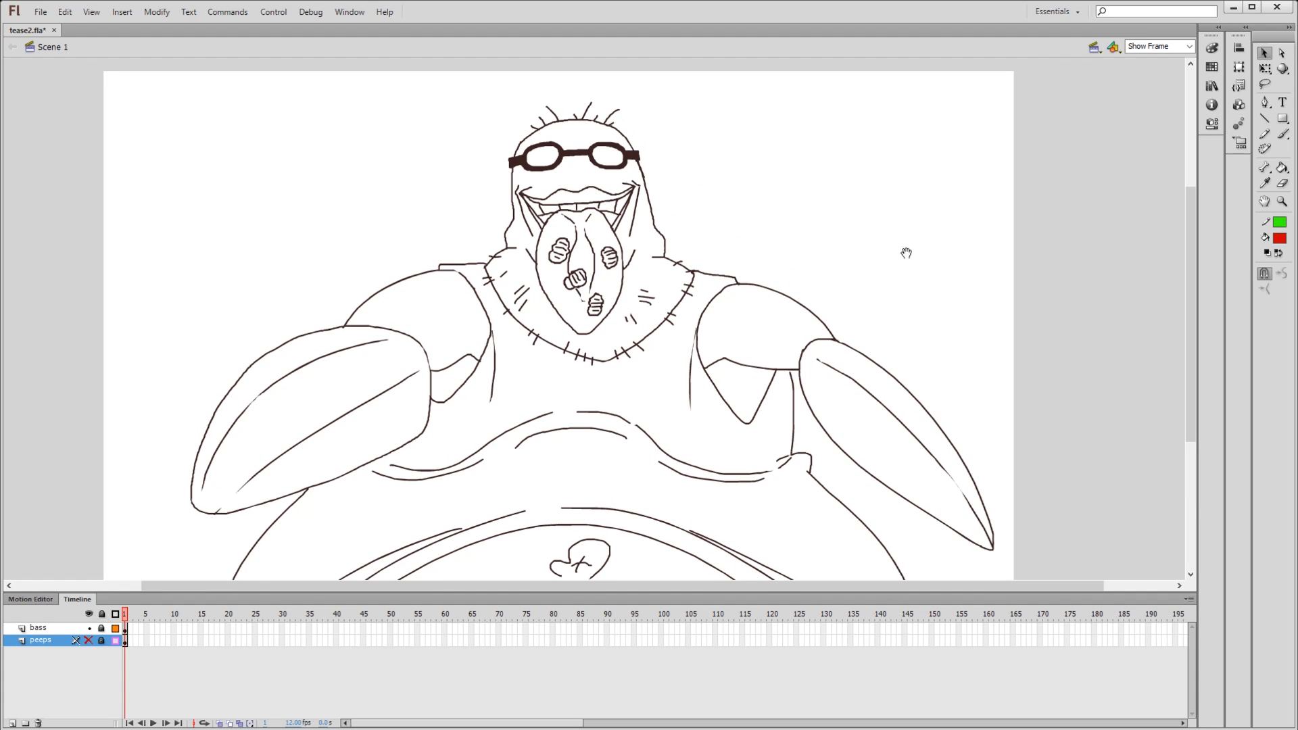
pyautogui.moveTo(907, 249); pyautogui.dragTo(1013, 216)
pyautogui.moveTo(730, 203)
pyautogui.mouseDown()
pyautogui.moveTo(684, 254)
pyautogui.moveTo(688, 211)
pyautogui.mouseUp()
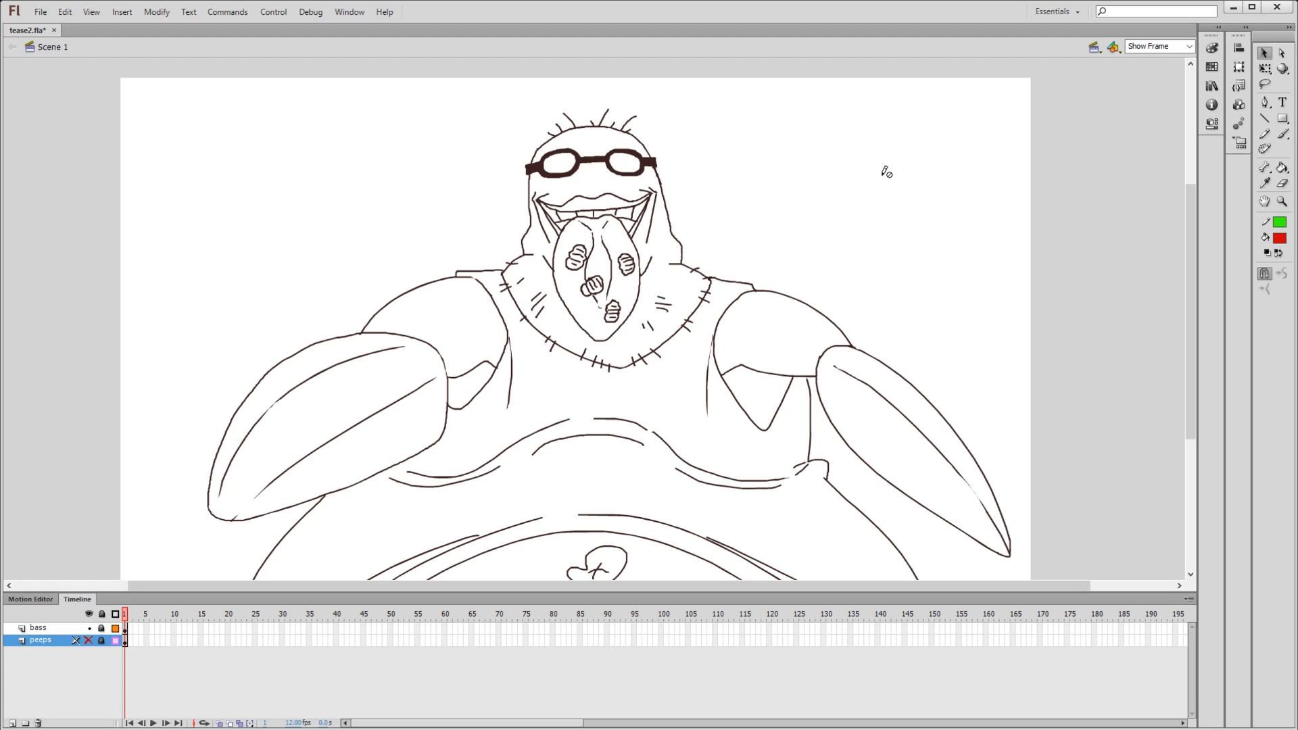
pyautogui.press('y')
pyautogui.click(1281, 134)
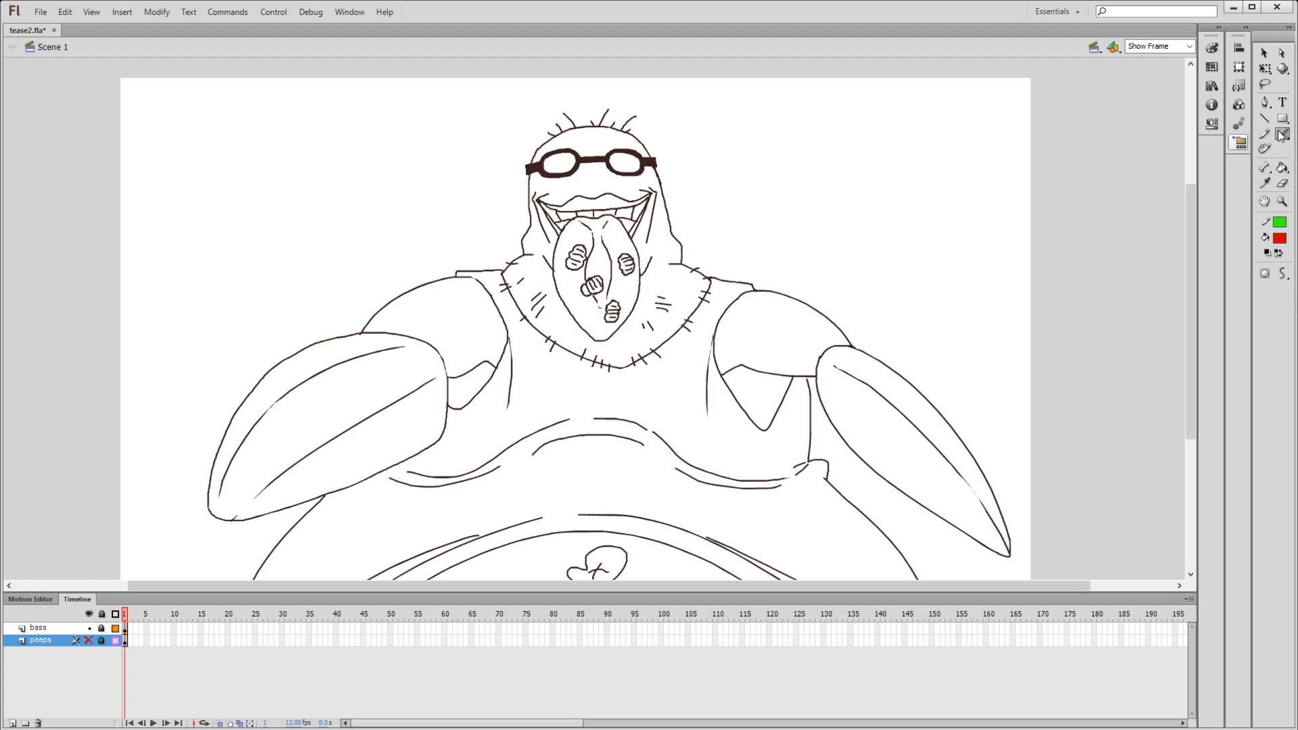
pyautogui.click(1265, 134)
pyautogui.click(102, 628)
# - Try a freehand green pencil scribble beside the character's head and undo it
pyautogui.moveTo(737, 277)
pyautogui.mouseDown()
pyautogui.moveTo(832, 173)
pyautogui.moveTo(932, 185)
pyautogui.mouseUp()
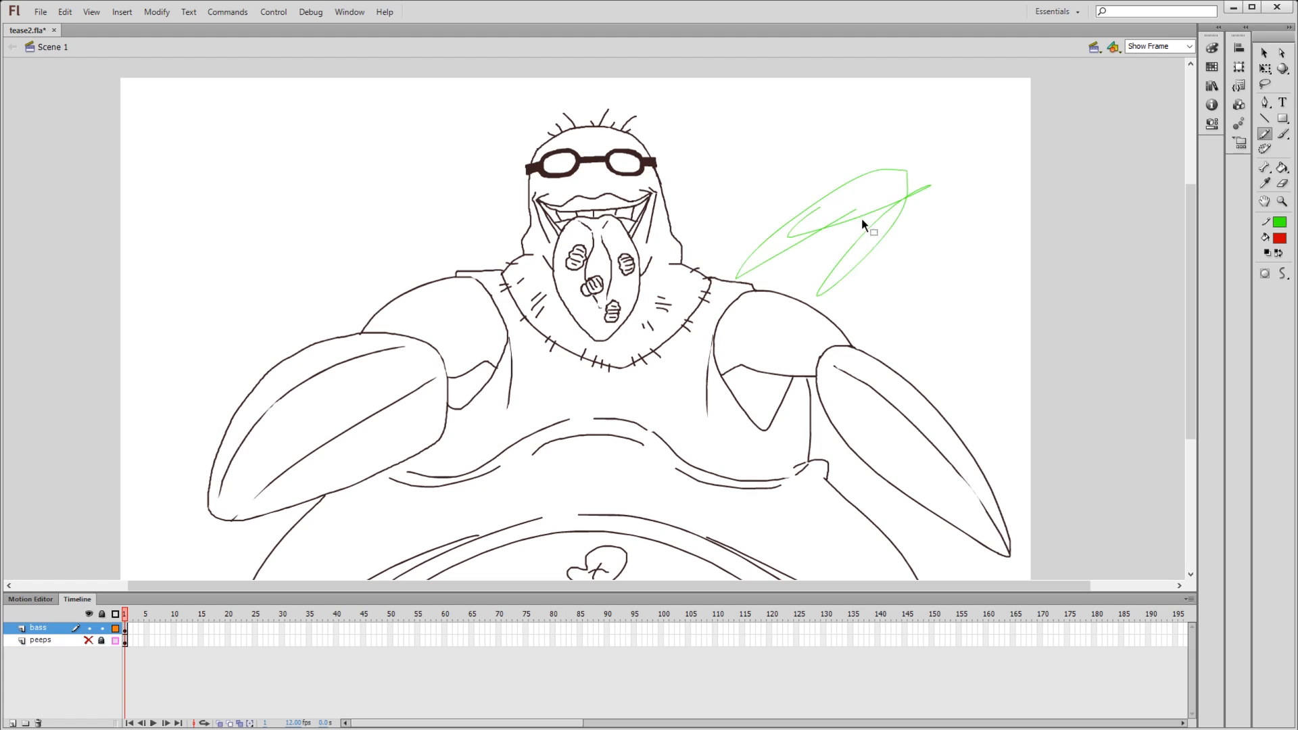
pyautogui.hotkey('ctrl', 'z')
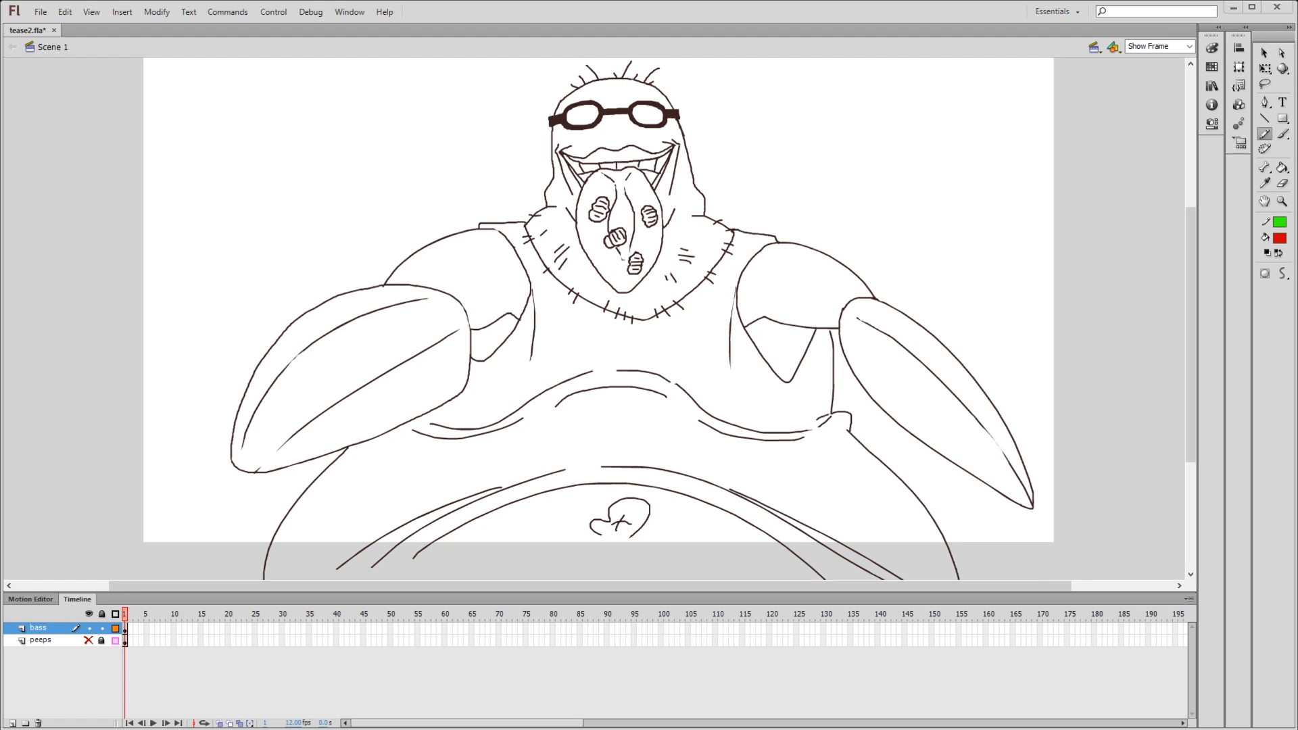
pyautogui.moveTo(910, 153)
pyautogui.mouseDown()
pyautogui.moveTo(967, 102)
pyautogui.moveTo(880, 151)
pyautogui.moveTo(881, 194)
pyautogui.moveTo(898, 142)
pyautogui.moveTo(869, 180)
pyautogui.moveTo(892, 191)
pyautogui.moveTo(906, 169)
pyautogui.moveTo(893, 177)
pyautogui.mouseUp()
pyautogui.hotkey('ctrl', 'z')
pyautogui.press('space')
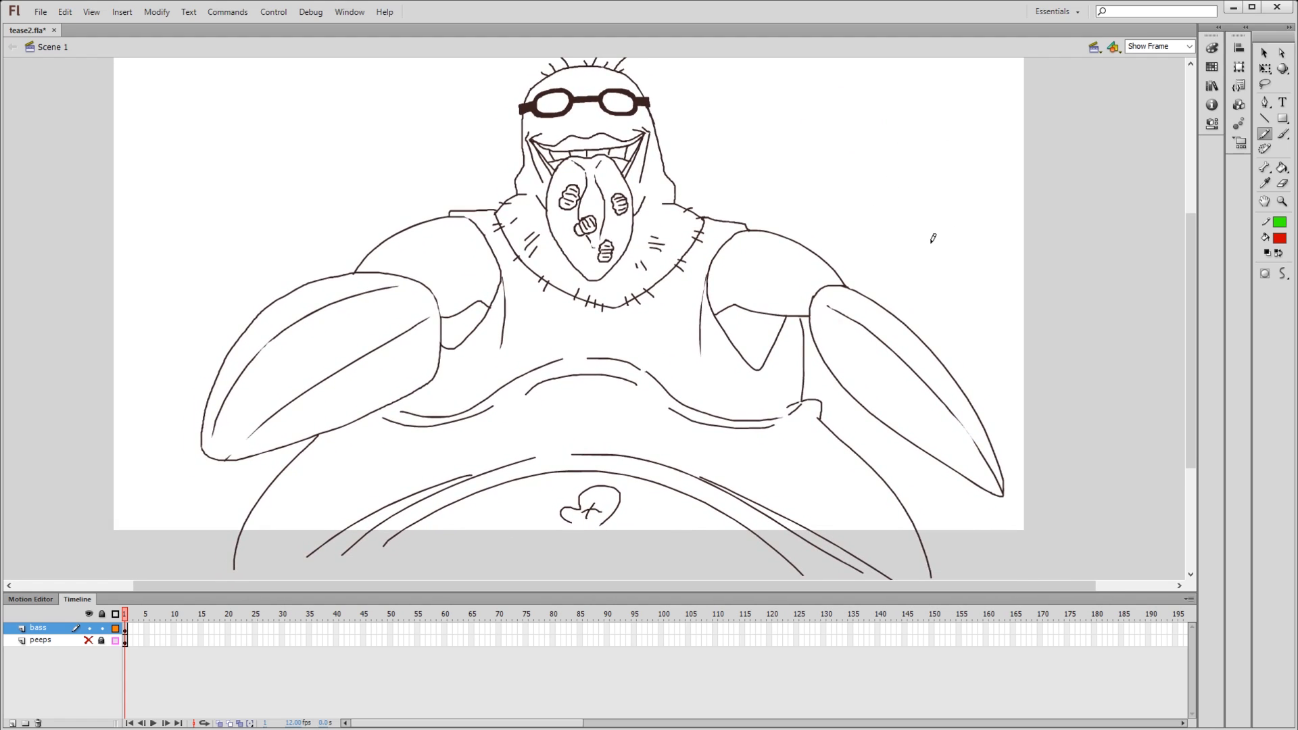
# - Draw a long green pencil line just below the stage, across the open lower ends of the belly outlines
pyautogui.press('k')
pyautogui.moveTo(850, 203)
pyautogui.mouseDown()
pyautogui.moveTo(830, 265)
pyautogui.moveTo(870, 165)
pyautogui.moveTo(797, 209)
pyautogui.moveTo(763, 258)
pyautogui.mouseUp()
pyautogui.moveTo(843, 235)
pyautogui.mouseDown()
pyautogui.moveTo(870, 192)
pyautogui.moveTo(837, 374)
pyautogui.moveTo(880, 218)
pyautogui.moveTo(843, 165)
pyautogui.mouseUp()
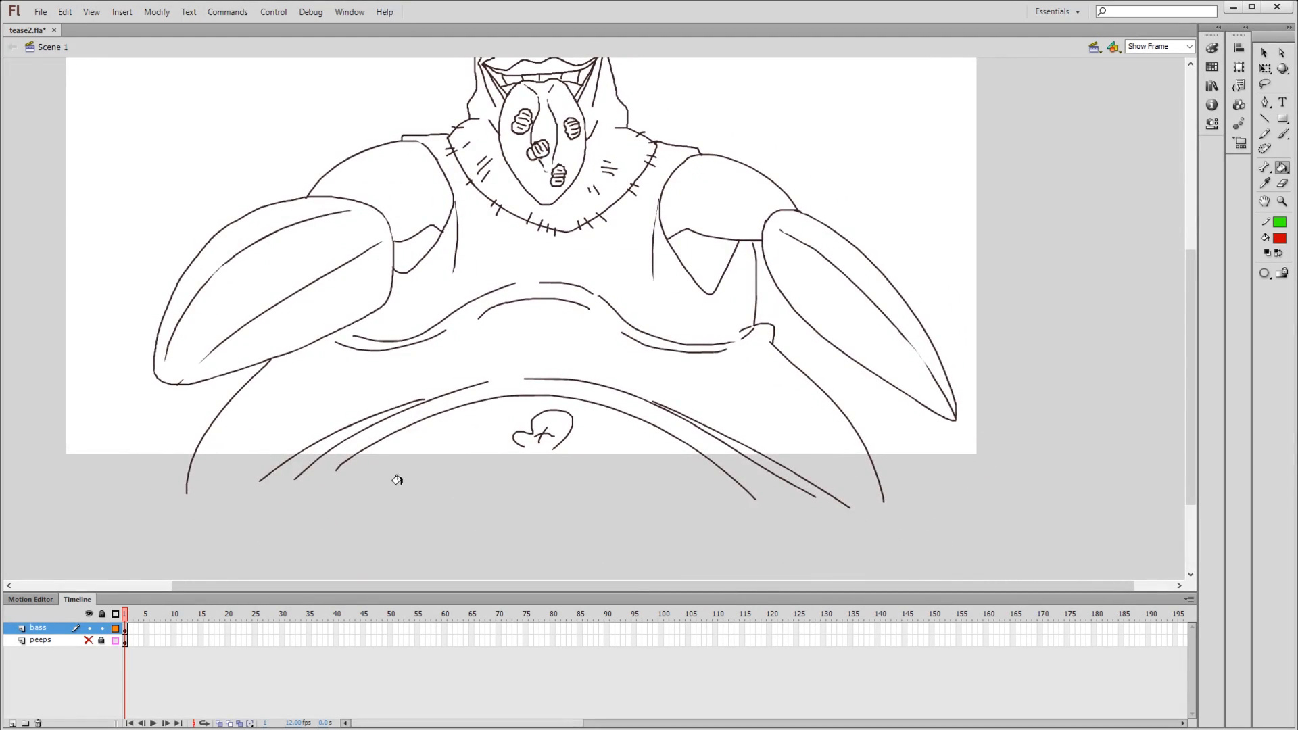
pyautogui.press('y')
pyautogui.moveTo(150, 477); pyautogui.dragTo(1156, 478)
pyautogui.moveTo(782, 355); pyautogui.dragTo(748, 431)
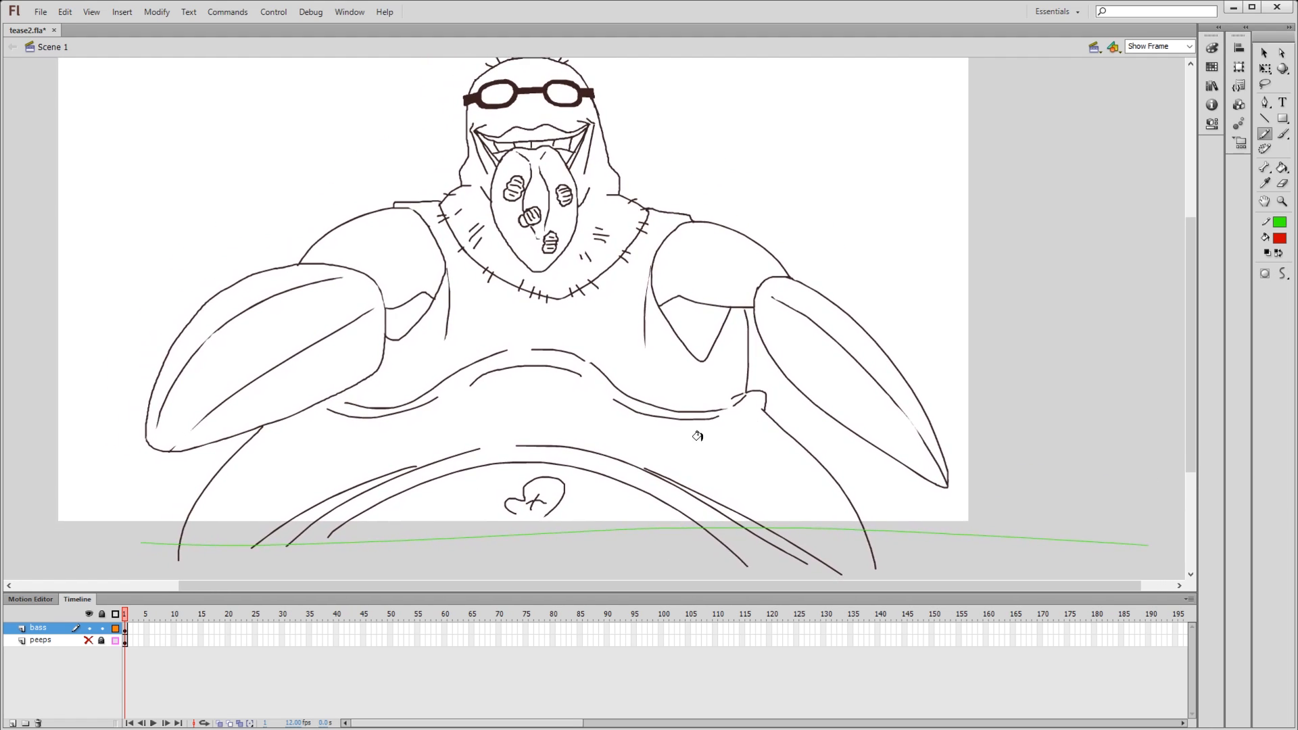
# - Try red Paint Bucket fills on both upper arms and both claws, and undo all of them
pyautogui.press('k')
pyautogui.click(382, 257)
pyautogui.click(339, 308)
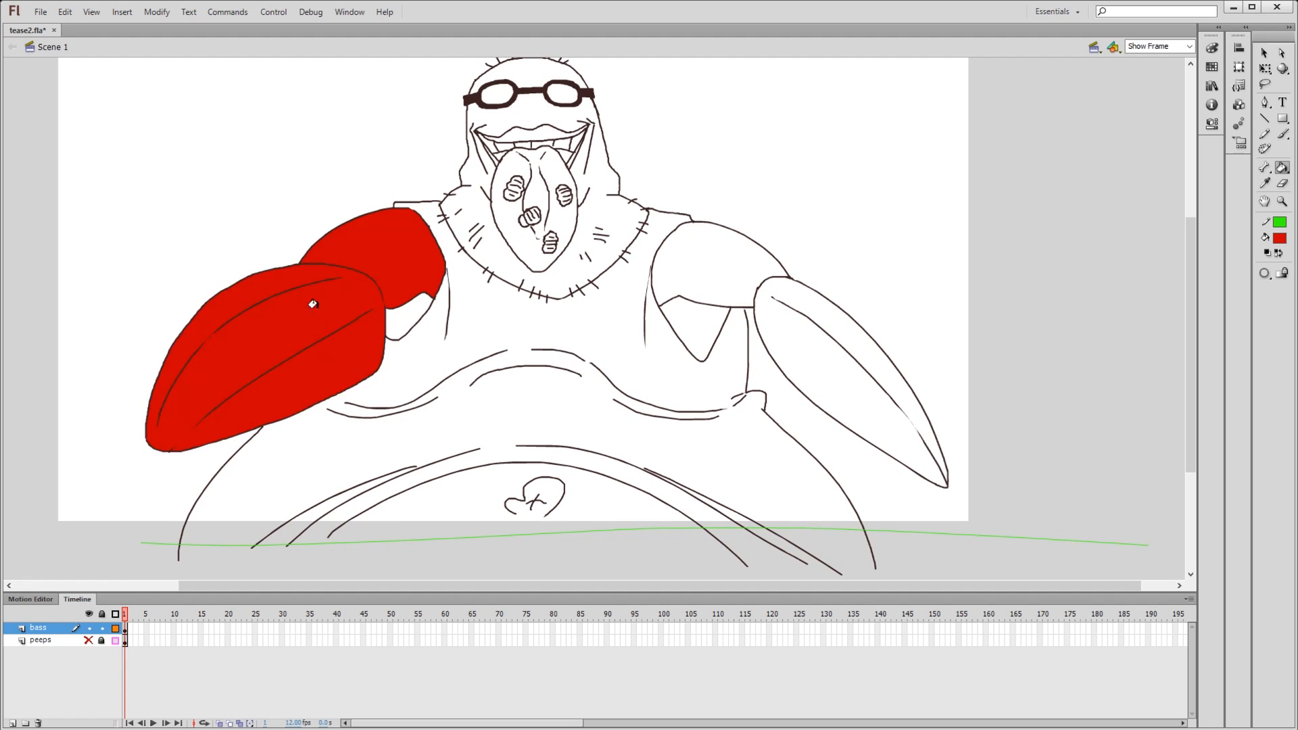
pyautogui.click(757, 268)
pyautogui.click(808, 377)
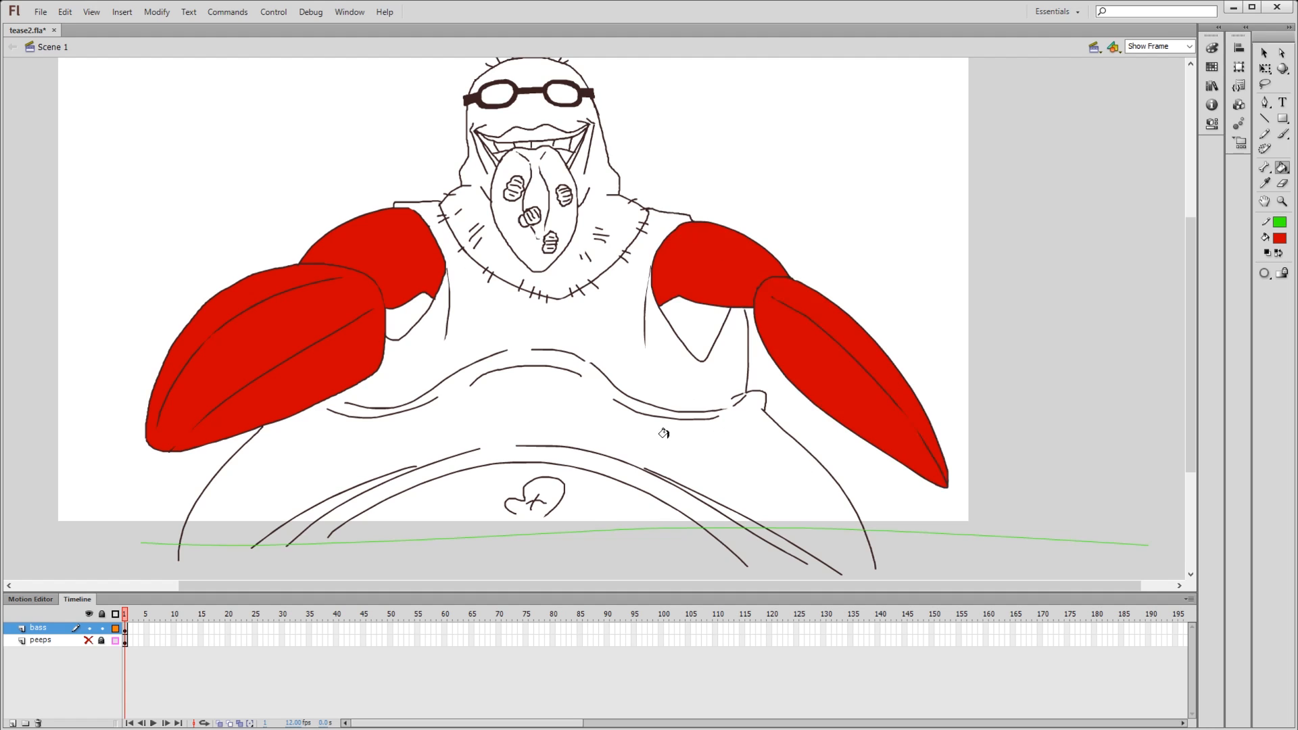
pyautogui.hotkey('ctrl', 'z')
pyautogui.hotkey('ctrl', 'z')
pyautogui.hotkey('ctrl', 'z')
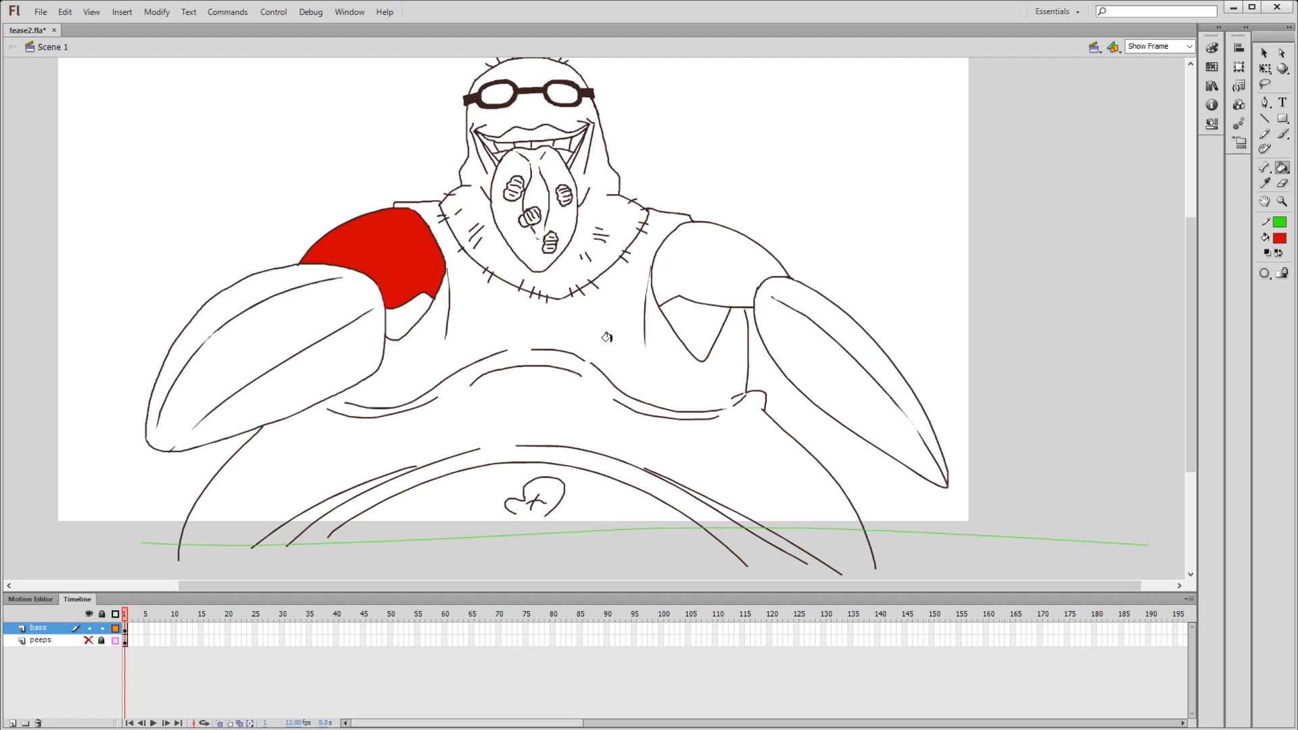
pyautogui.hotkey('ctrl', 'z')
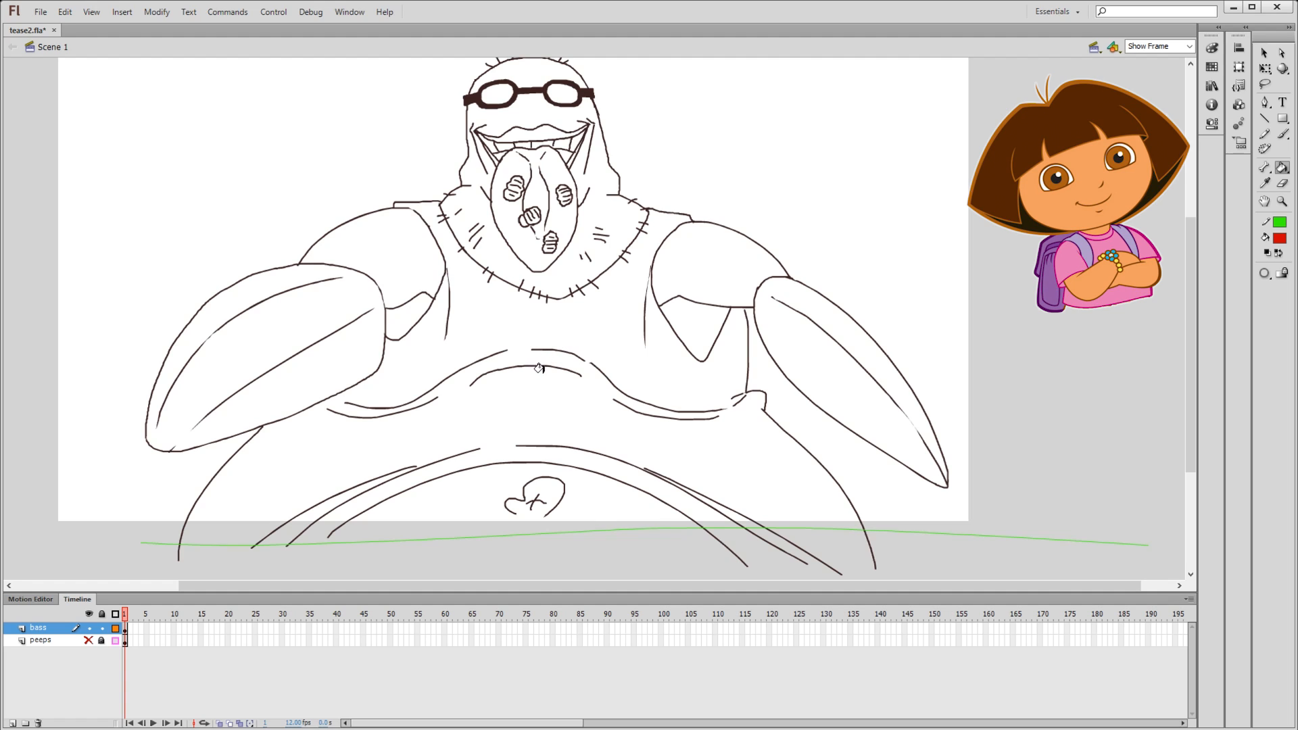
# - Circle the outline gap beneath the upper arm with a red brush stroke and undo the mark
pyautogui.press('b')
pyautogui.moveTo(755, 289)
pyautogui.mouseDown()
pyautogui.moveTo(725, 351)
pyautogui.moveTo(717, 318)
pyautogui.mouseUp()
pyautogui.hotkey('ctrl', 'z')
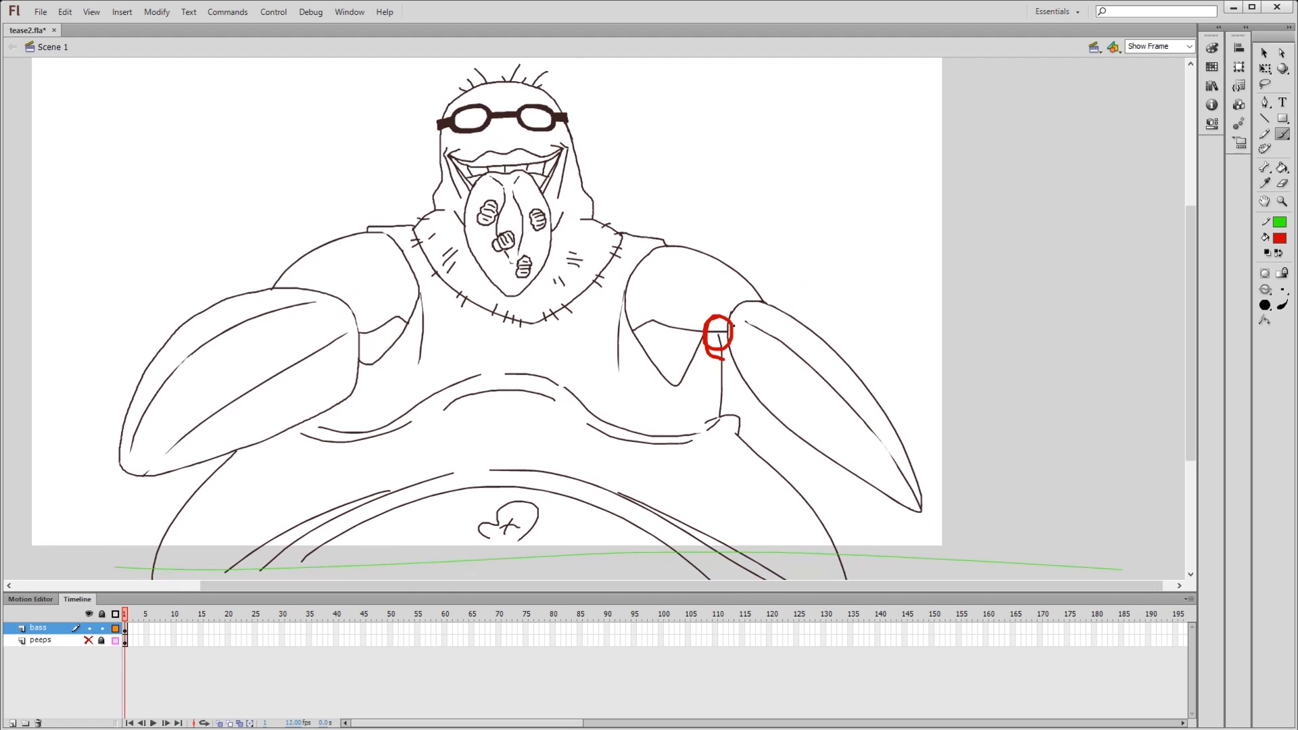
pyautogui.hotkey('ctrl', 'z')
# - Magnify the canvas to 800% around the outlines beneath the upper arm to look for the gap
pyautogui.click(1192, 46)
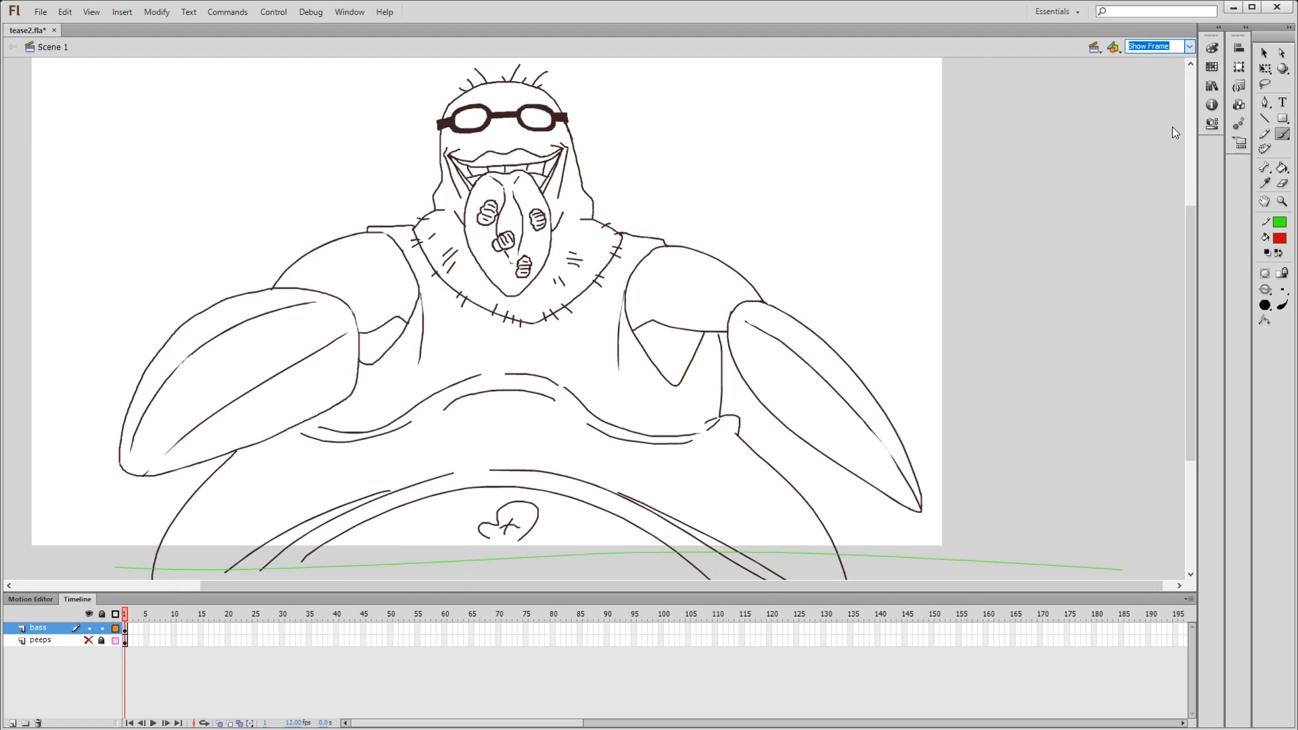
pyautogui.write('800')
pyautogui.press('Return')
pyautogui.moveTo(999, 255); pyautogui.dragTo(62, 275)
pyautogui.moveTo(1037, 260); pyautogui.dragTo(516, 232)
pyautogui.moveTo(656, 373); pyautogui.dragTo(474, 115)
pyautogui.moveTo(657, 408); pyautogui.dragTo(629, 56)
pyautogui.moveTo(889, 573); pyautogui.dragTo(500, 27)
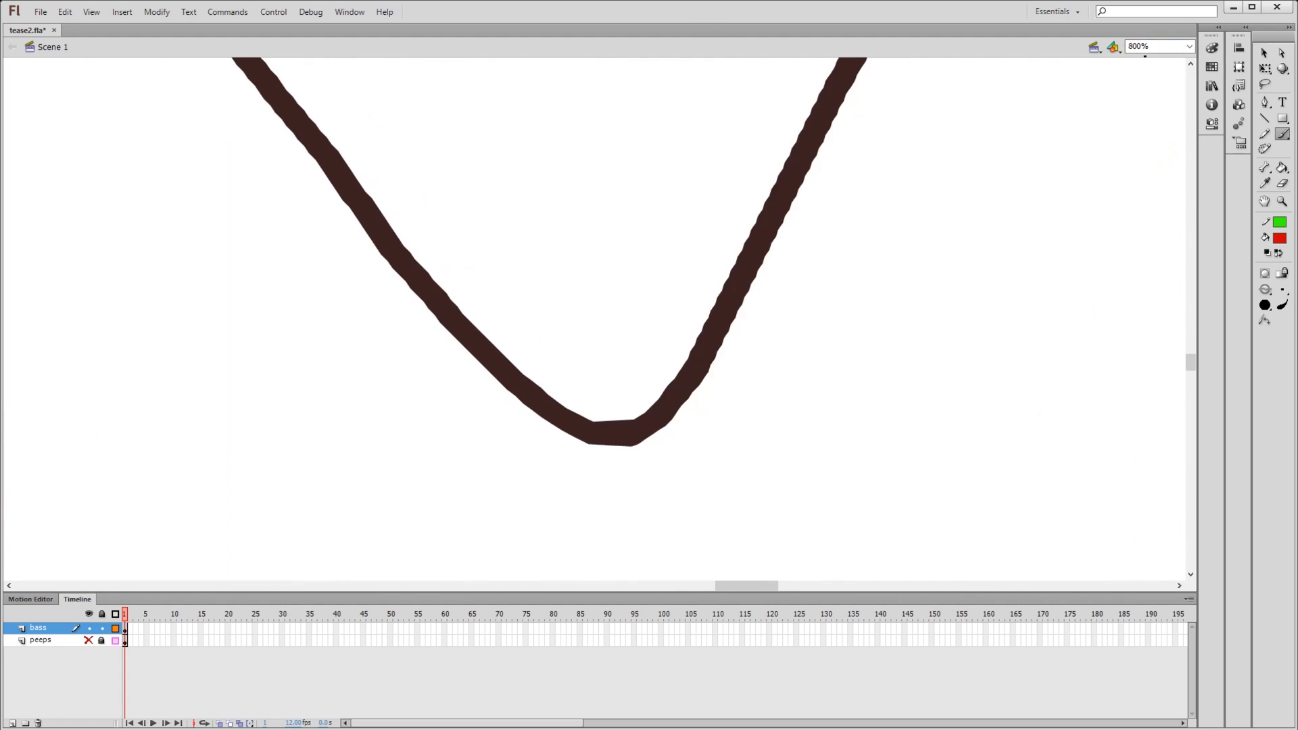
# - Set the zoom to 400%, circle the gap between the torso side line and the upper arm in red, and undo it
pyautogui.click(1156, 46)
pyautogui.write('400')
pyautogui.press('Return')
pyautogui.moveTo(843, 234); pyautogui.dragTo(595, 412)
pyautogui.moveTo(814, 299); pyautogui.dragTo(743, 440)
pyautogui.moveTo(614, 288); pyautogui.dragTo(617, 299)
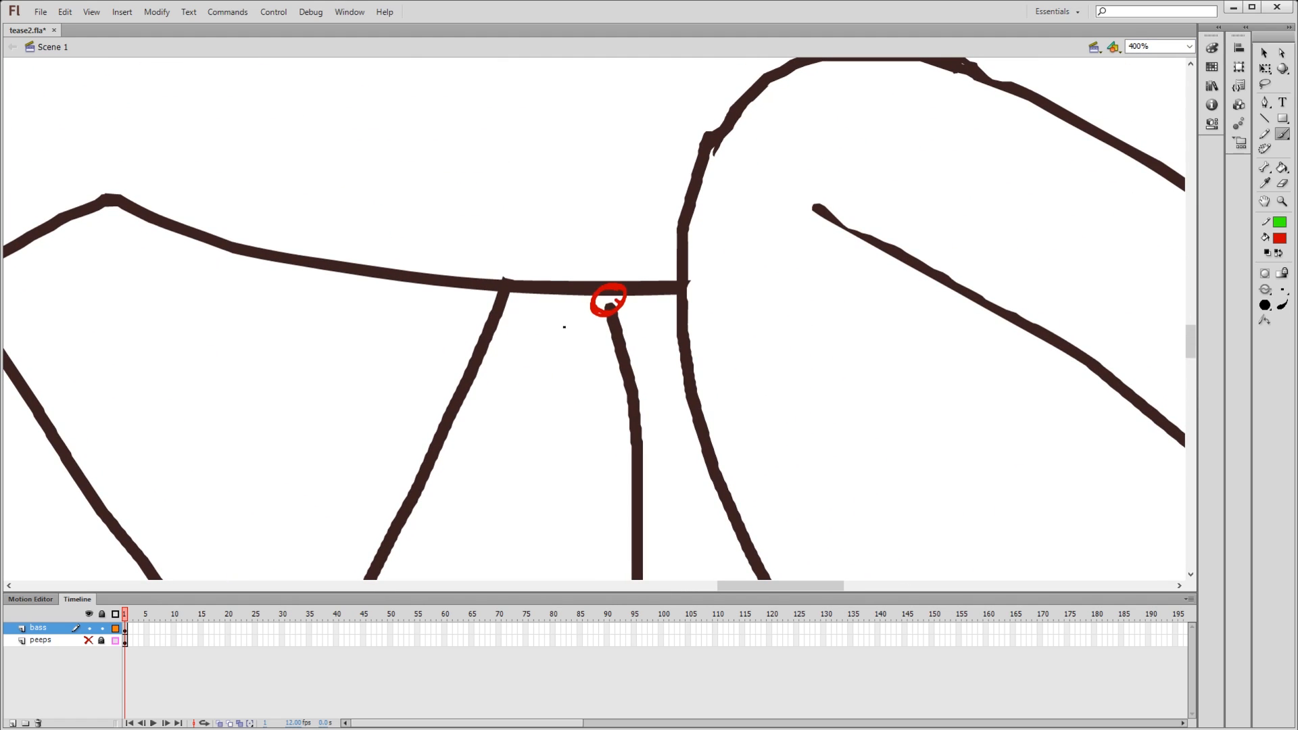
pyautogui.hotkey('ctrl', 'z')
# - Bridge the armpit gap with a red brush stroke, fill the torso with red, and return the view to Show Frame
pyautogui.moveTo(601, 279); pyautogui.dragTo(614, 304)
pyautogui.press('k')
pyautogui.click(568, 318)
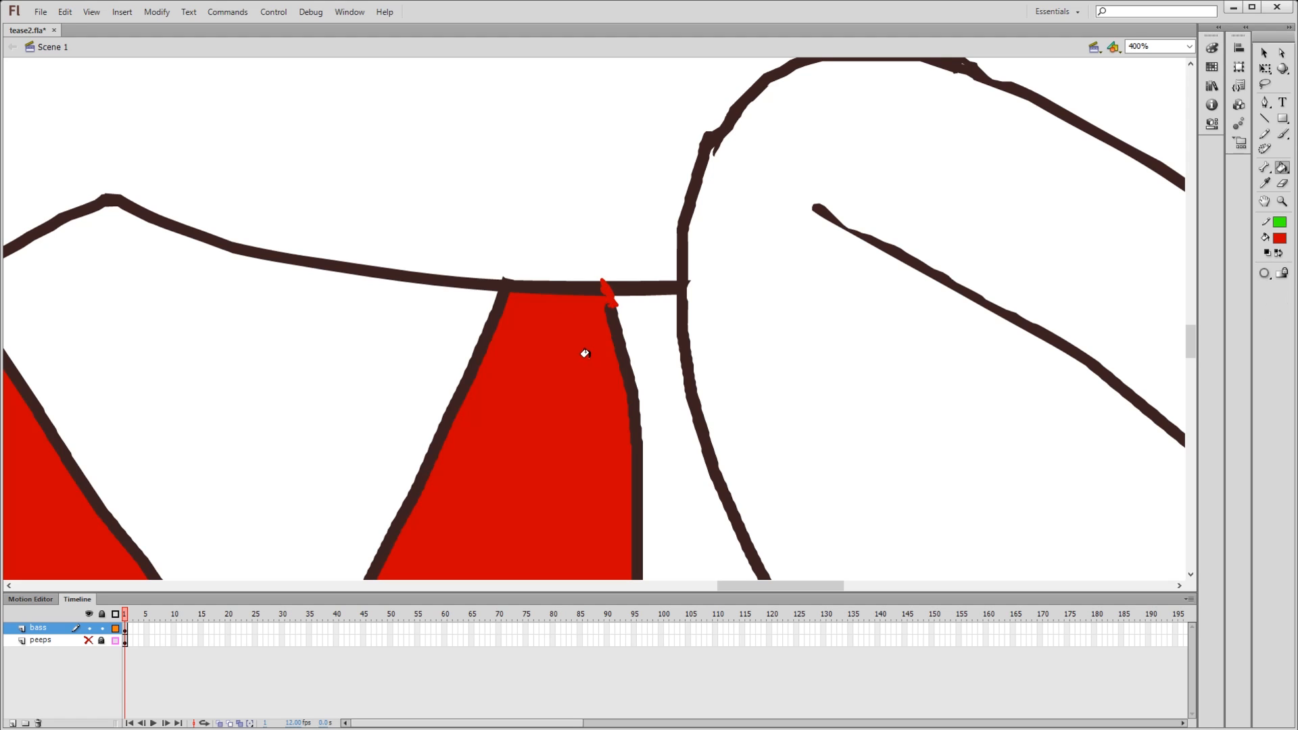
pyautogui.click(1176, 46)
pyautogui.click(1174, 67)
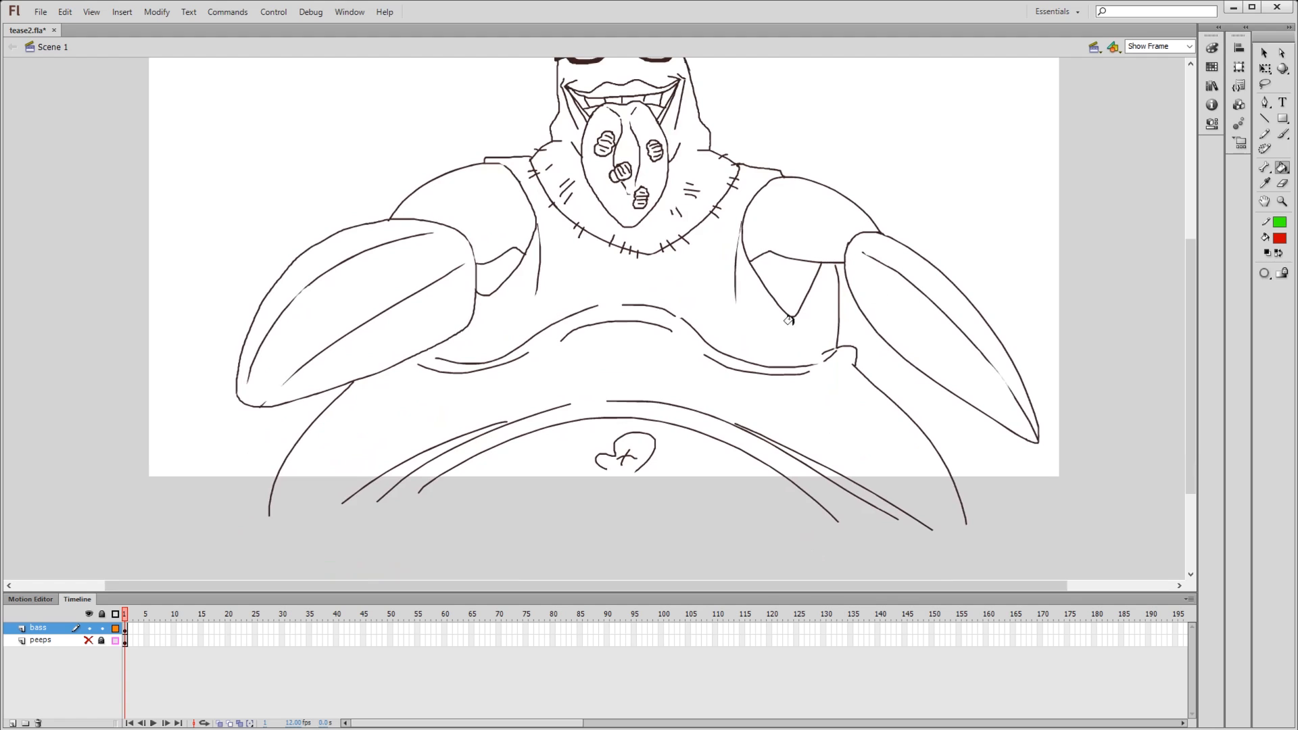
# - Draw a green pencil line below the stage that closes off the open bottom of the body
pyautogui.press('y')
pyautogui.moveTo(741, 244); pyautogui.dragTo(827, 187)
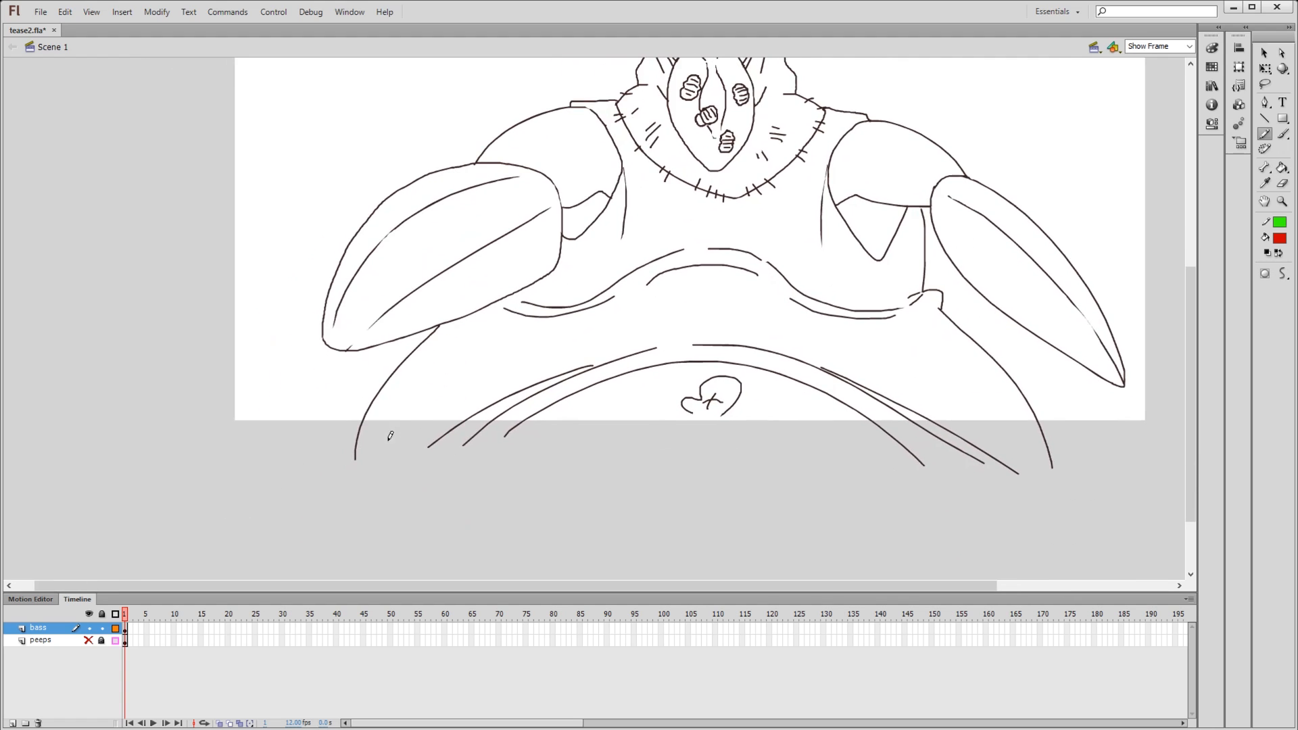
pyautogui.moveTo(347, 433); pyautogui.dragTo(888, 427)
pyautogui.hotkey('ctrl', 'z')
pyautogui.moveTo(316, 430); pyautogui.dragTo(1124, 436)
pyautogui.moveTo(779, 365)
pyautogui.mouseDown()
pyautogui.moveTo(672, 481)
pyautogui.moveTo(682, 462)
pyautogui.mouseUp()
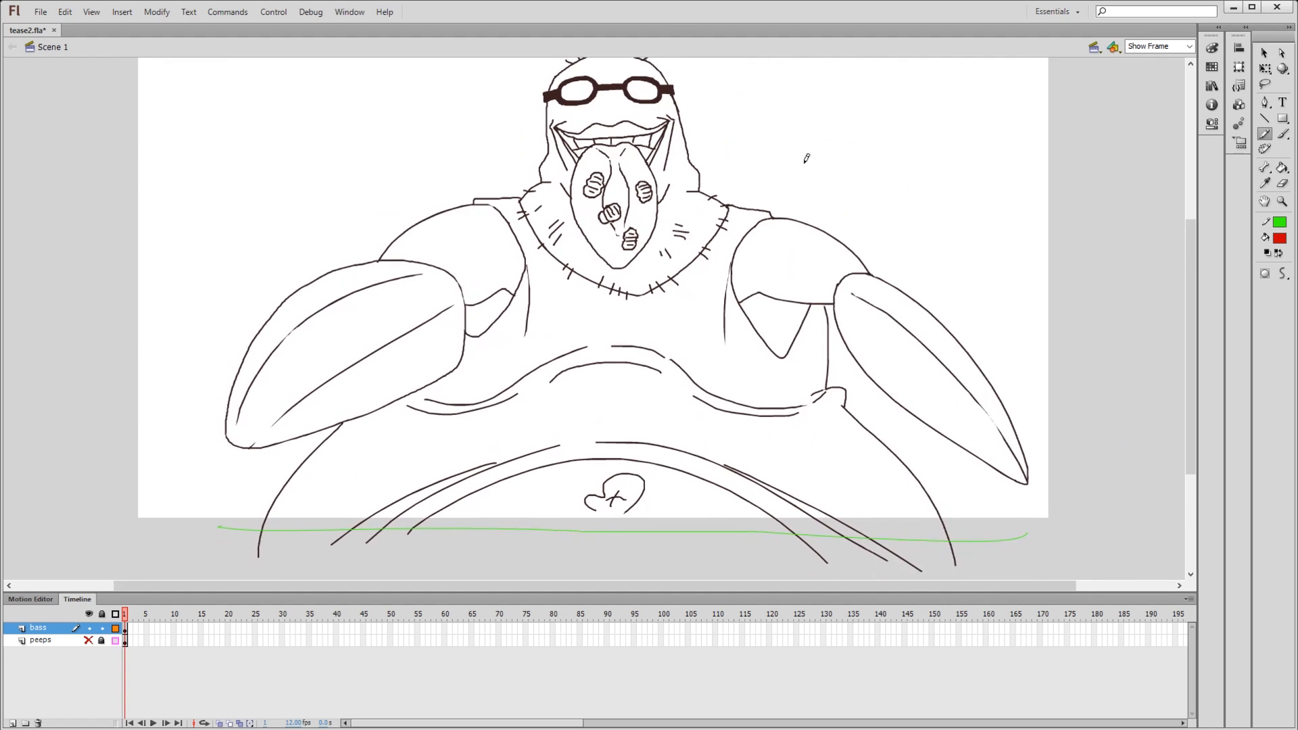
# - Paint a red smiley face and a chain of loose zigzag strokes beside the character with the Brush tool
pyautogui.scroll(5, 747, 272)
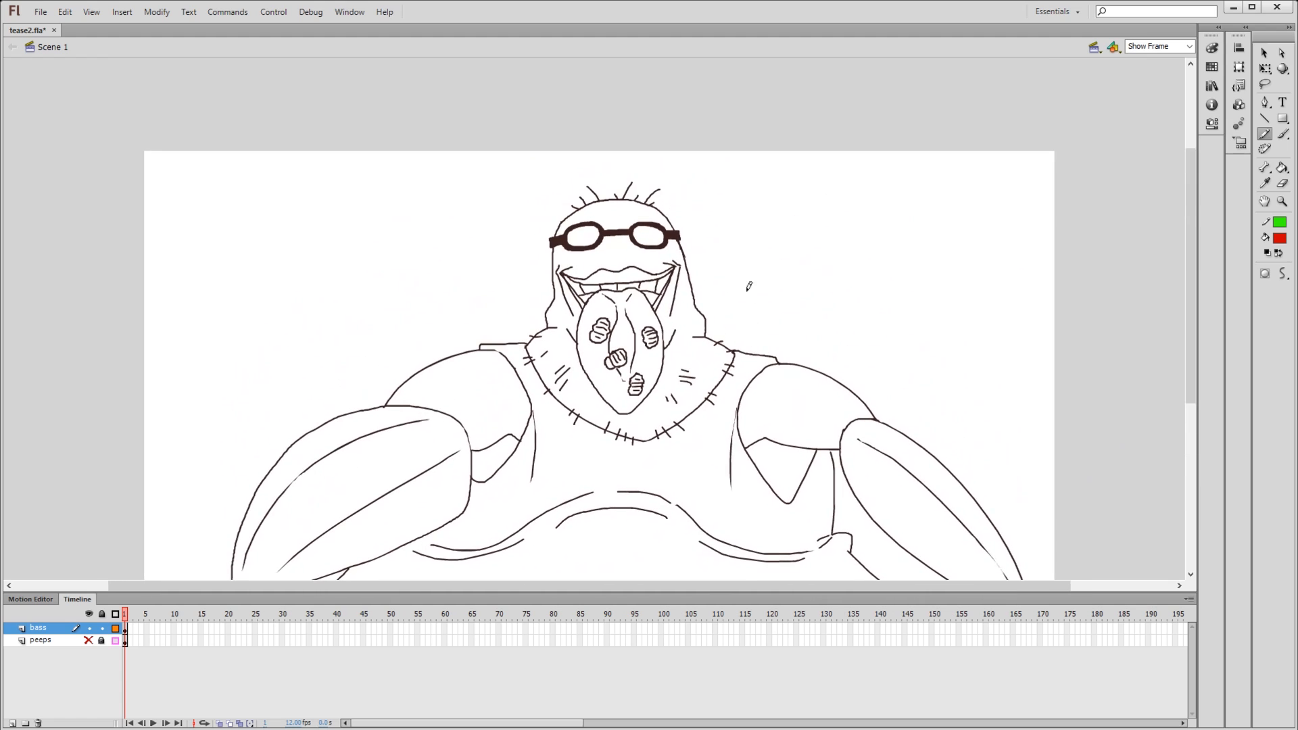
pyautogui.press('b')
pyautogui.moveTo(242, 103)
pyautogui.mouseDown()
pyautogui.moveTo(134, 181)
pyautogui.moveTo(176, 129)
pyautogui.moveTo(241, 106)
pyautogui.mouseUp()
pyautogui.moveTo(214, 151)
pyautogui.mouseDown()
pyautogui.moveTo(211, 183)
pyautogui.moveTo(214, 156)
pyautogui.moveTo(263, 169)
pyautogui.mouseUp()
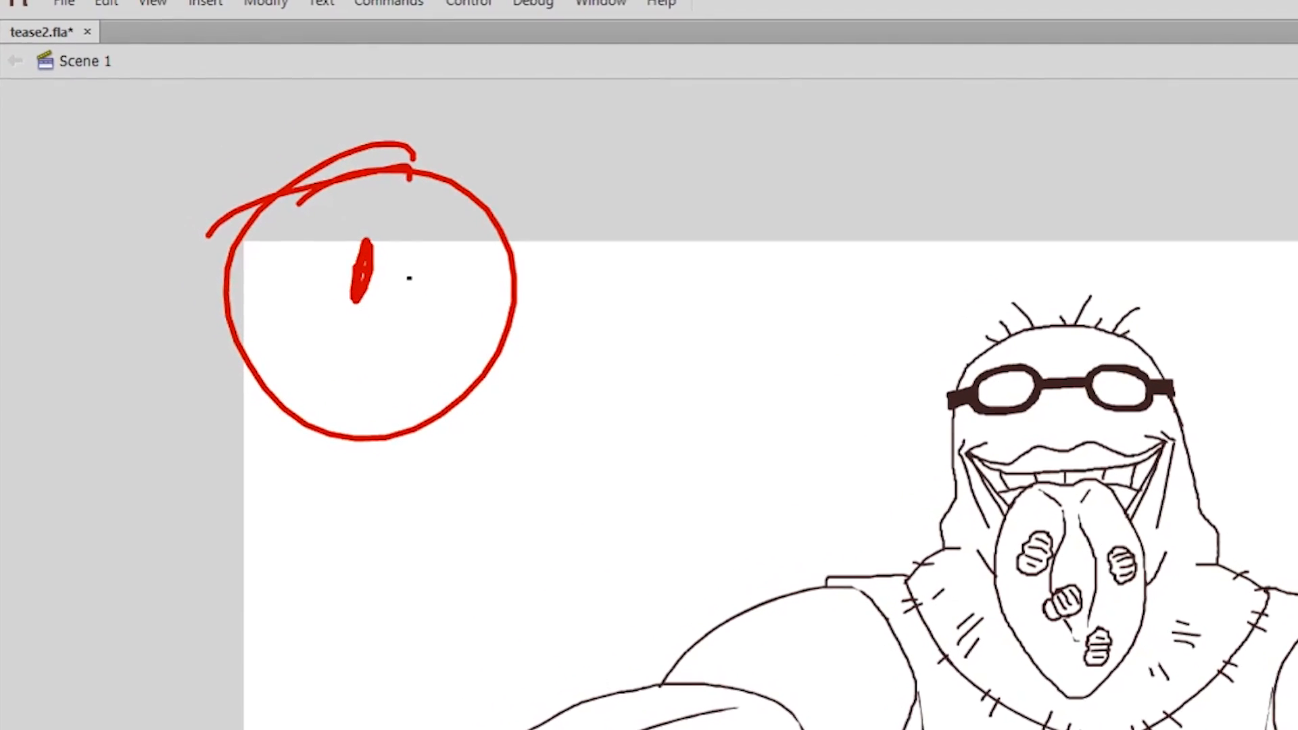
pyautogui.moveTo(461, 294); pyautogui.dragTo(445, 346)
pyautogui.moveTo(309, 347)
pyautogui.mouseDown()
pyautogui.moveTo(450, 365)
pyautogui.moveTo(317, 372)
pyautogui.mouseUp()
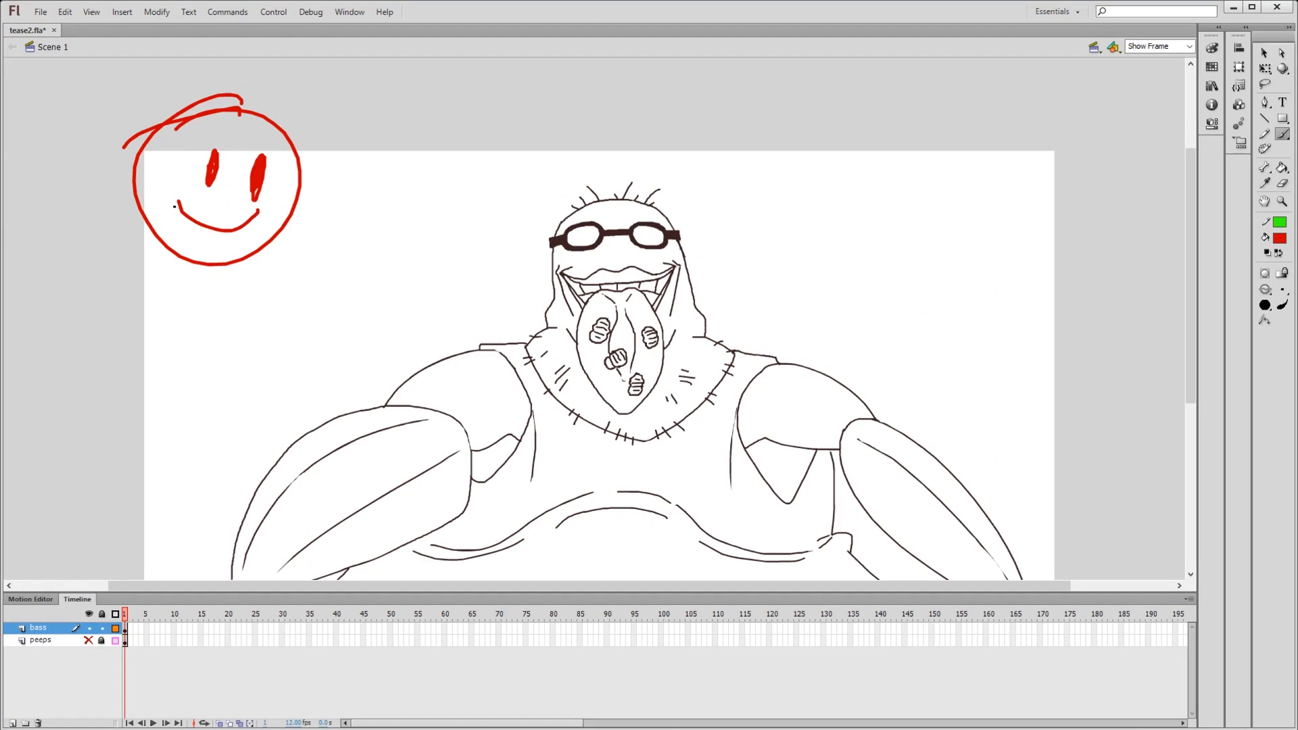
pyautogui.moveTo(182, 215); pyautogui.dragTo(344, 240)
pyautogui.press('space')
pyautogui.moveTo(239, 329); pyautogui.dragTo(335, 430)
pyautogui.moveTo(315, 405)
pyautogui.mouseDown()
pyautogui.moveTo(416, 390)
pyautogui.moveTo(487, 273)
pyautogui.moveTo(404, 203)
pyautogui.moveTo(540, 144)
pyautogui.mouseUp()
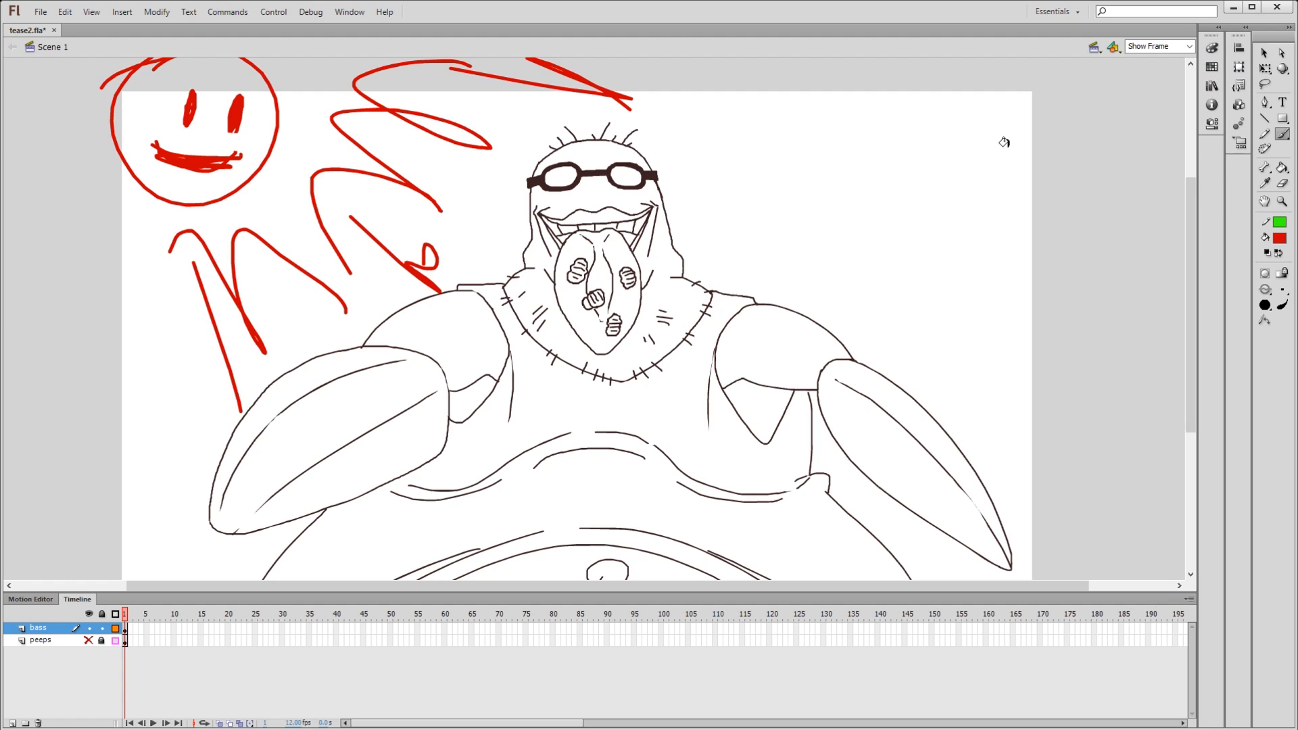
# - Fill the face and neck, one upper arm and its claw with brownish red
pyautogui.press('k')
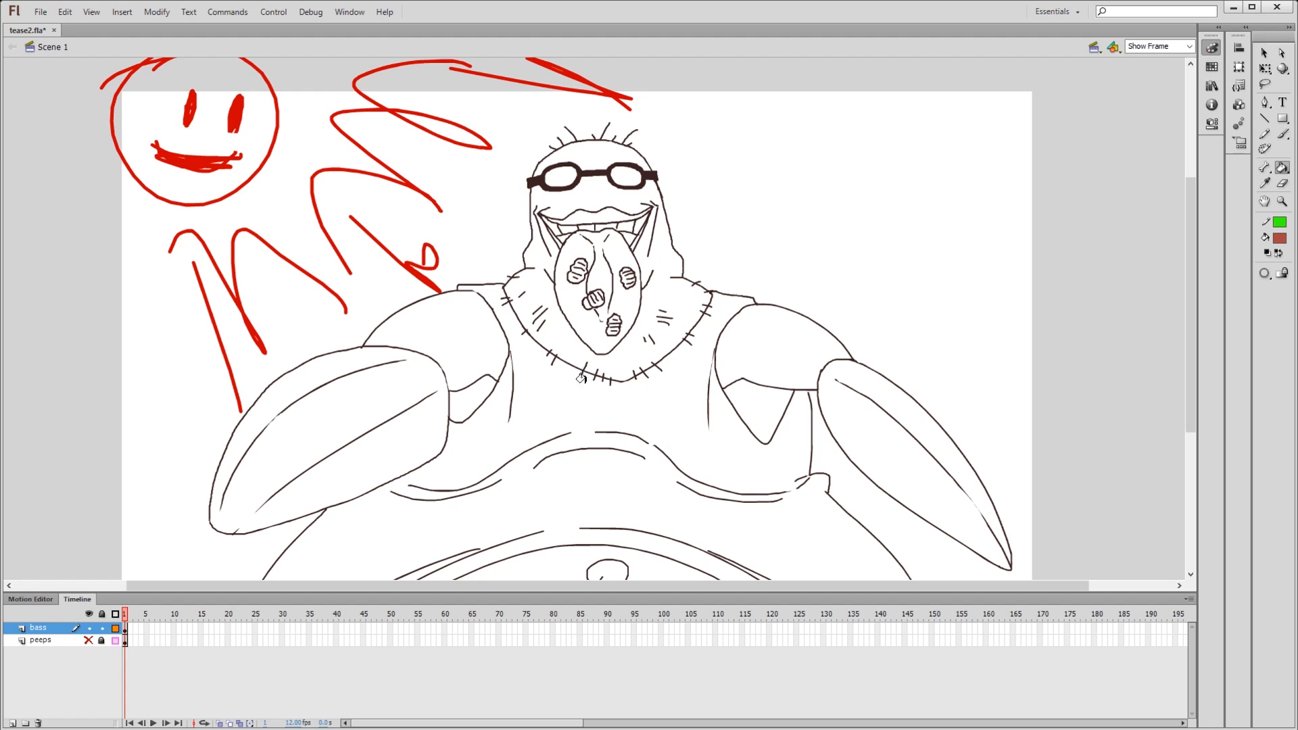
pyautogui.click(537, 338)
pyautogui.click(406, 336)
pyautogui.click(410, 370)
# - Try closing the other armpit gap with a pencil line and filling the areas around it, and undo all the brownish-red fills
pyautogui.press('y')
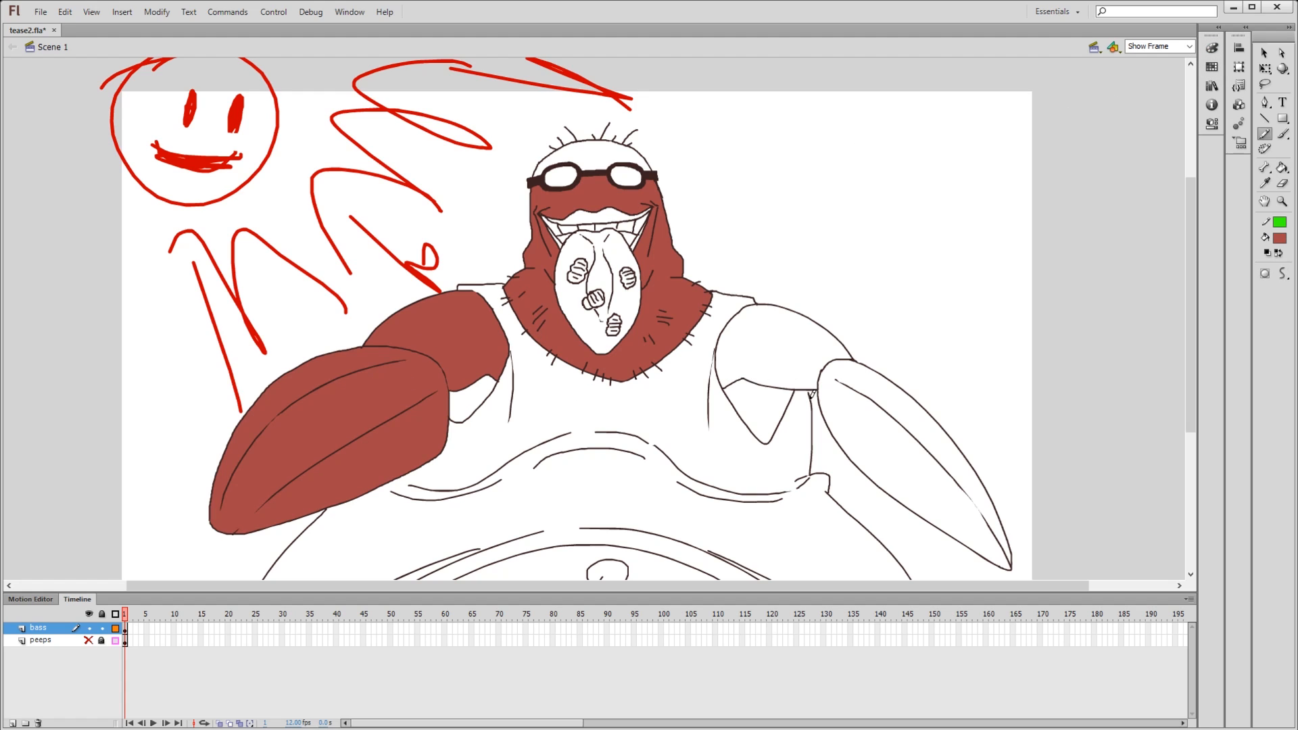
pyautogui.moveTo(810, 399); pyautogui.dragTo(796, 376)
pyautogui.press('k')
pyautogui.click(787, 418)
pyautogui.click(772, 351)
pyautogui.hotkey('ctrl', 'z')
pyautogui.hotkey('ctrl', 'z')
pyautogui.hotkey('ctrl', 'z')
pyautogui.hotkey('ctrl', 'z')
pyautogui.hotkey('ctrl', 'z')
pyautogui.hotkey('ctrl', 'z')
# - Paint a brownish-red round swatch with a stem in the empty area beside the head and fill it solid
pyautogui.press('b')
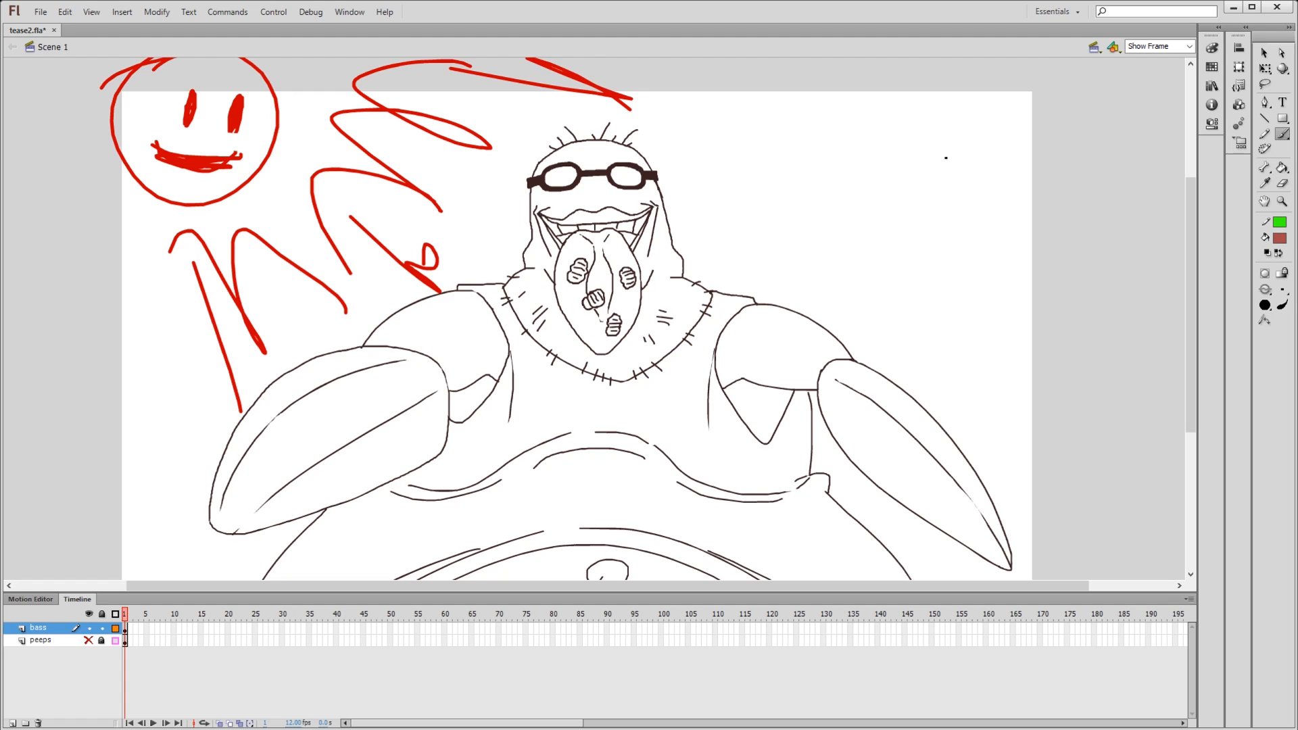
pyautogui.moveTo(957, 128); pyautogui.dragTo(913, 166)
pyautogui.press('k')
pyautogui.click(926, 181)
# - Paint a dark brown round swatch with a stem below the brownish-red one and fill it solid
pyautogui.press('y')
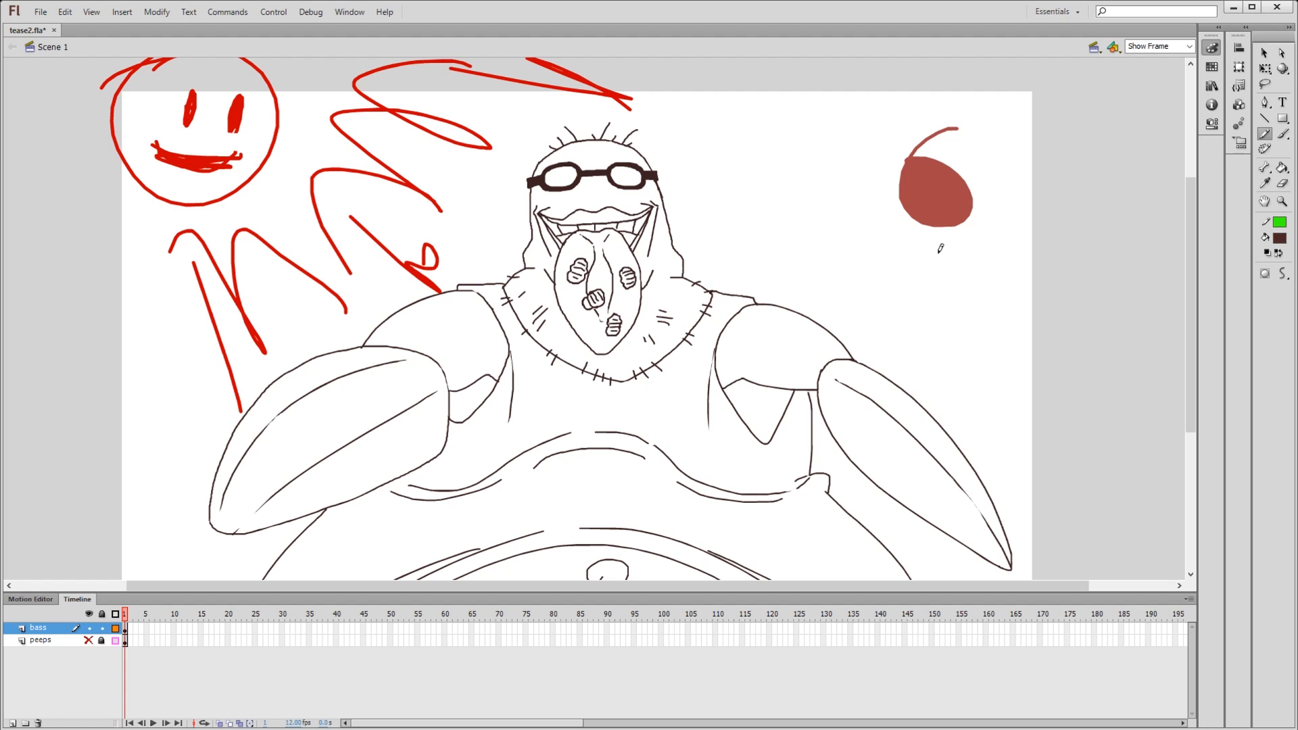
pyautogui.press('b')
pyautogui.moveTo(978, 252)
pyautogui.mouseDown()
pyautogui.moveTo(943, 274)
pyautogui.moveTo(1005, 225)
pyautogui.moveTo(1030, 292)
pyautogui.mouseUp()
pyautogui.press('k')
pyautogui.click(979, 304)
pyautogui.press('space')
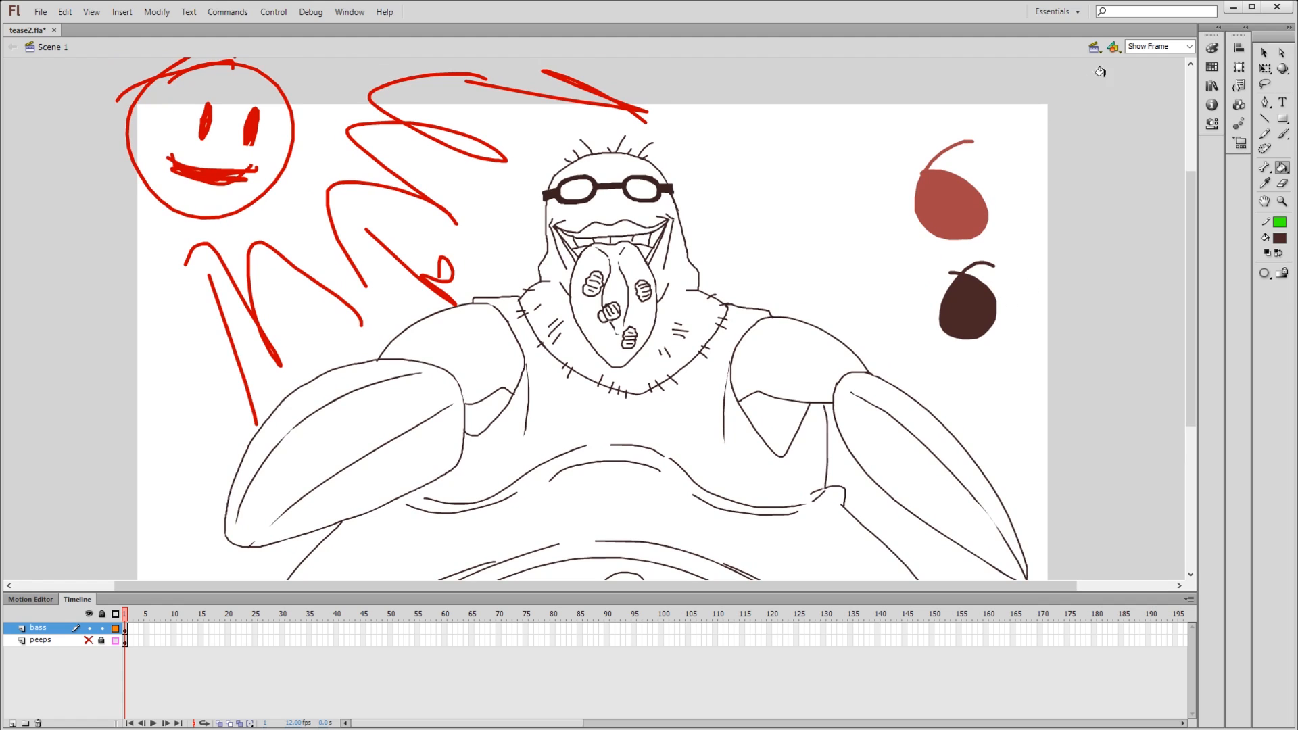
# - Try a steel-blue swatch between the head and the other swatches, undo it, and restore the dark brown fill colour
pyautogui.press('b')
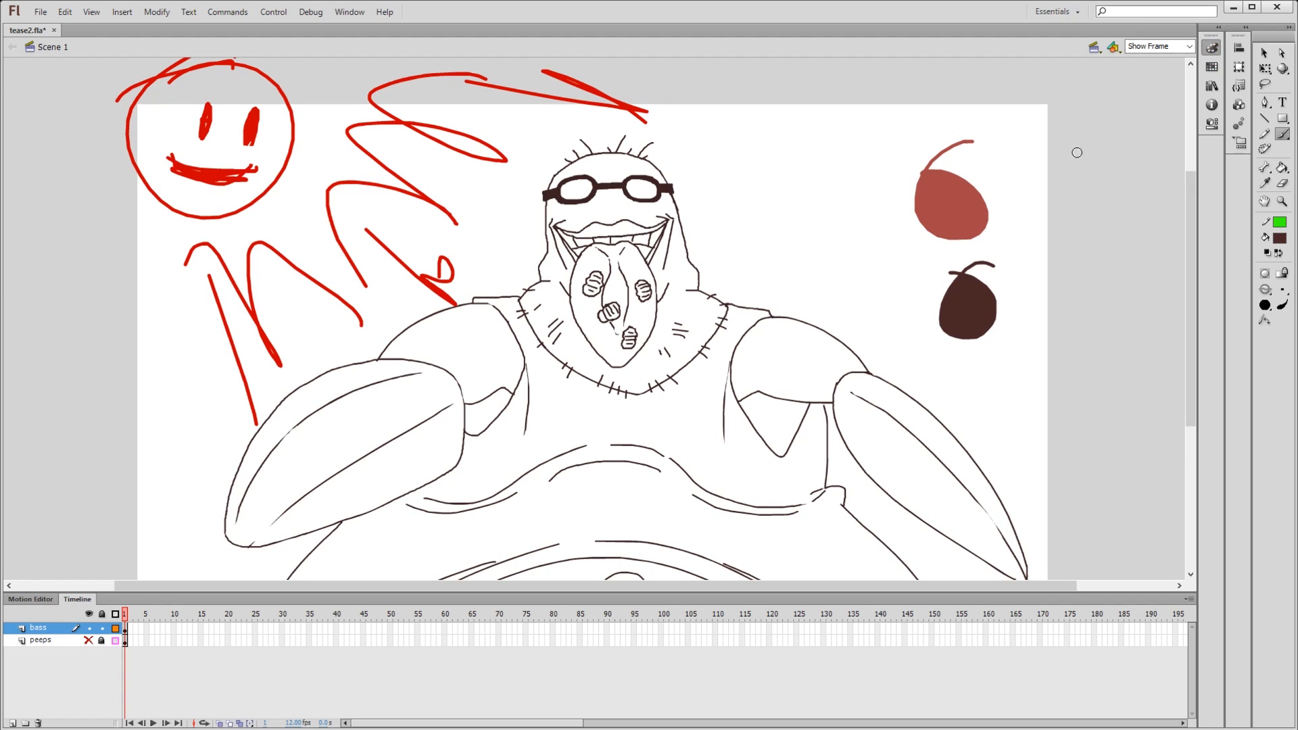
pyautogui.click(1098, 130)
pyautogui.moveTo(844, 169); pyautogui.dragTo(800, 204)
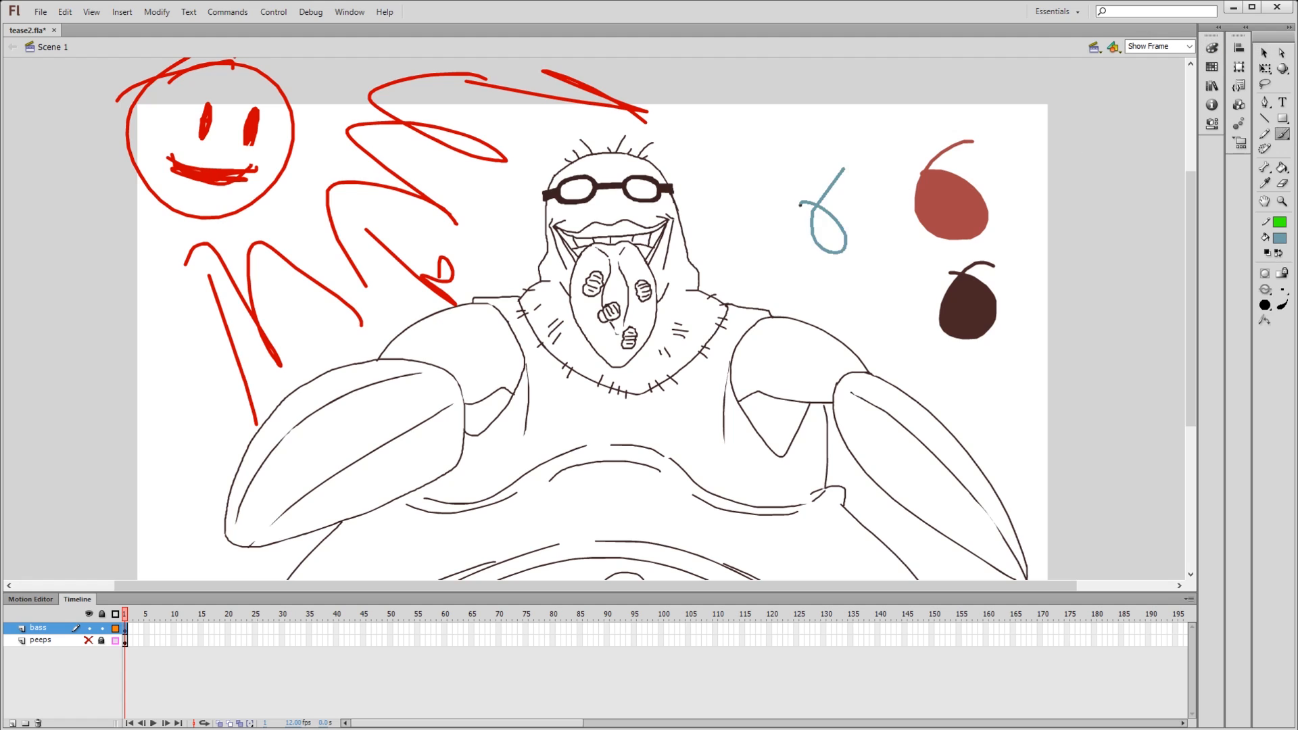
pyautogui.press('k')
pyautogui.click(828, 229)
pyautogui.hotkey('ctrl', 'z')
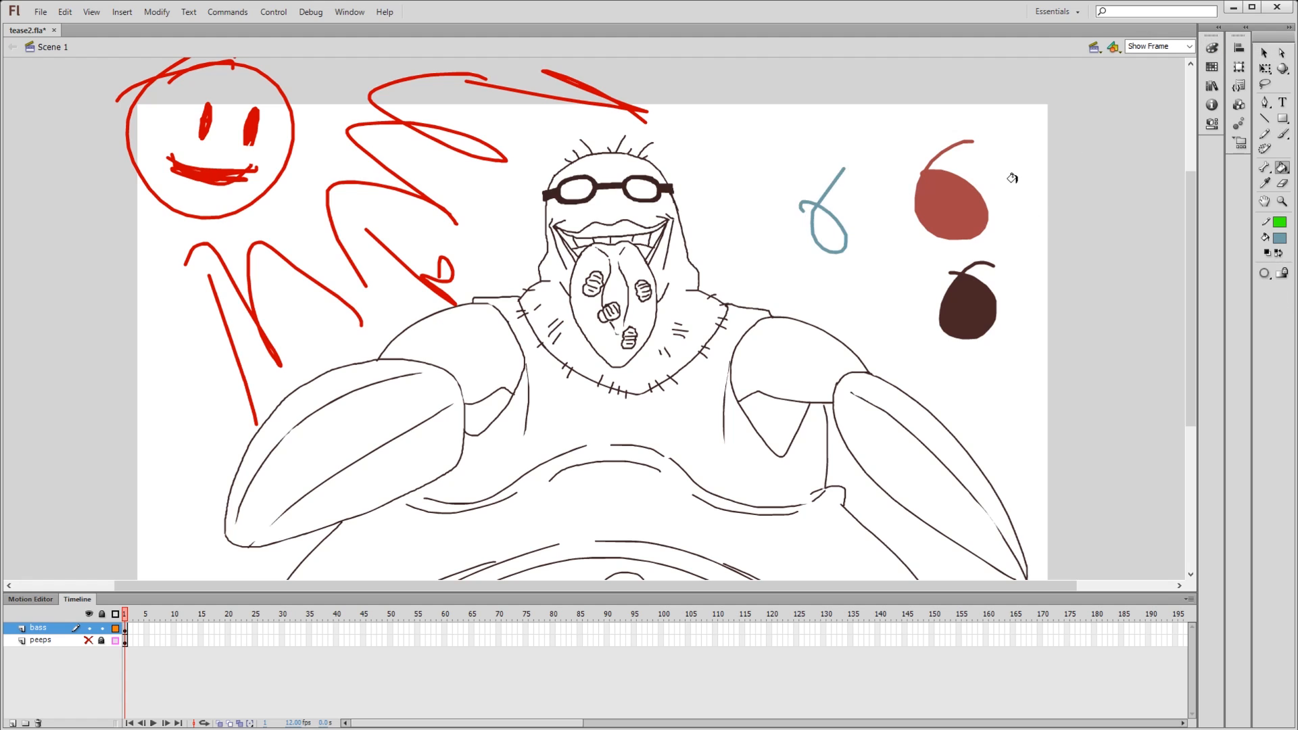
pyautogui.hotkey('ctrl', 'z')
pyautogui.click(998, 315)
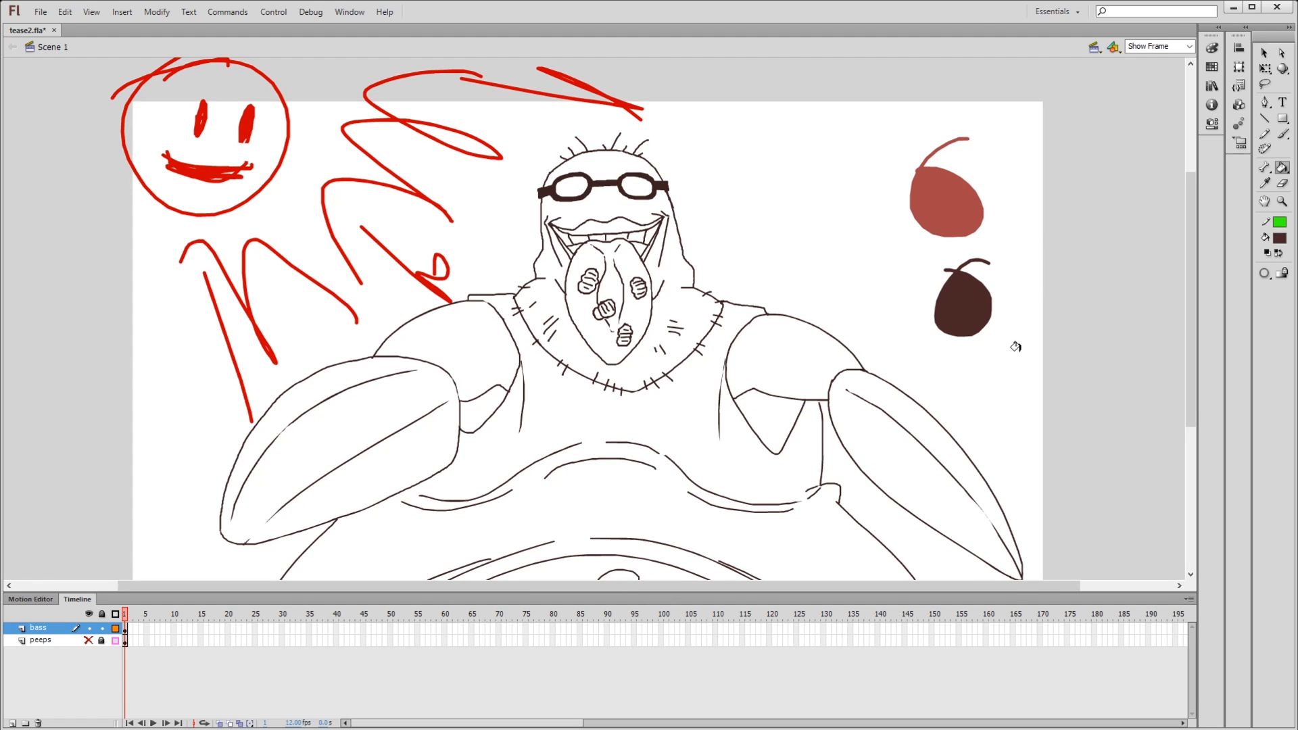
pyautogui.moveTo(990, 351); pyautogui.dragTo(1046, 291)
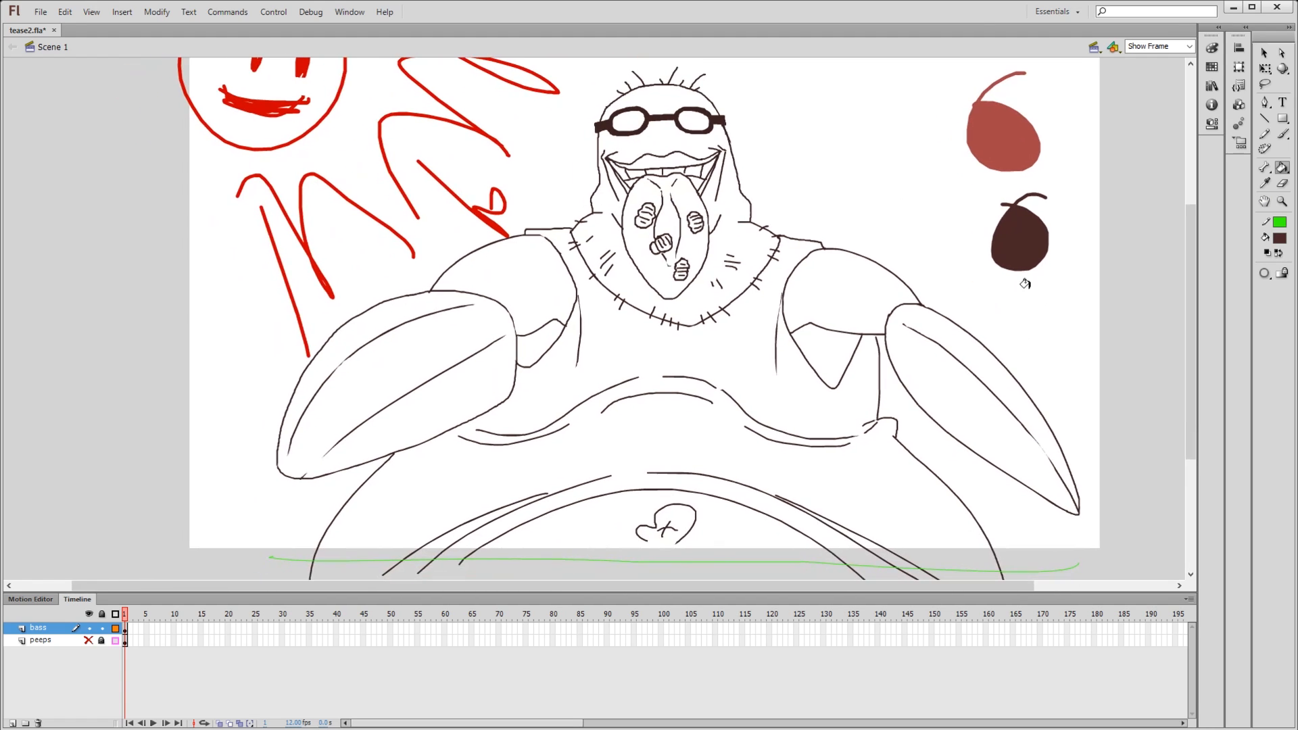
pyautogui.moveTo(510, 208); pyautogui.dragTo(580, 218)
pyautogui.press('t')
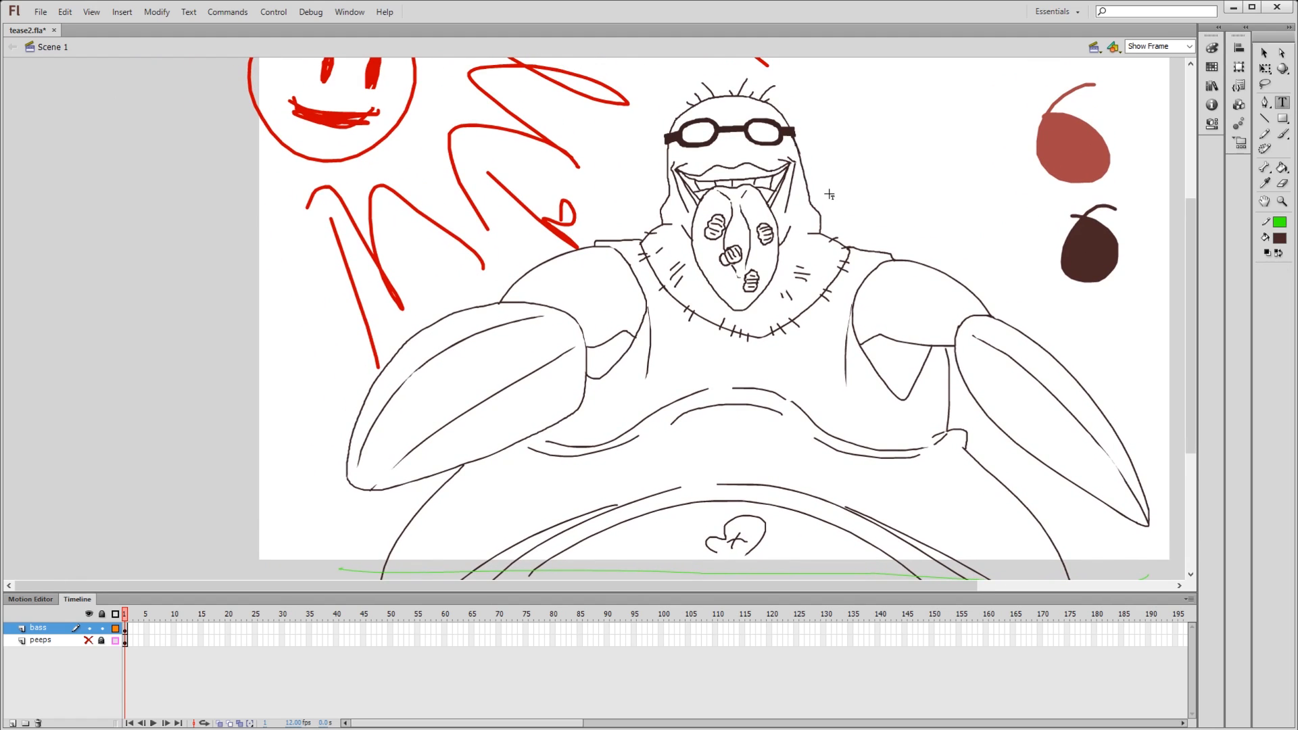
pyautogui.press('y')
pyautogui.moveTo(968, 443)
pyautogui.mouseDown()
pyautogui.moveTo(896, 364)
pyautogui.moveTo(931, 449)
pyautogui.moveTo(908, 358)
pyautogui.moveTo(959, 467)
pyautogui.mouseUp()
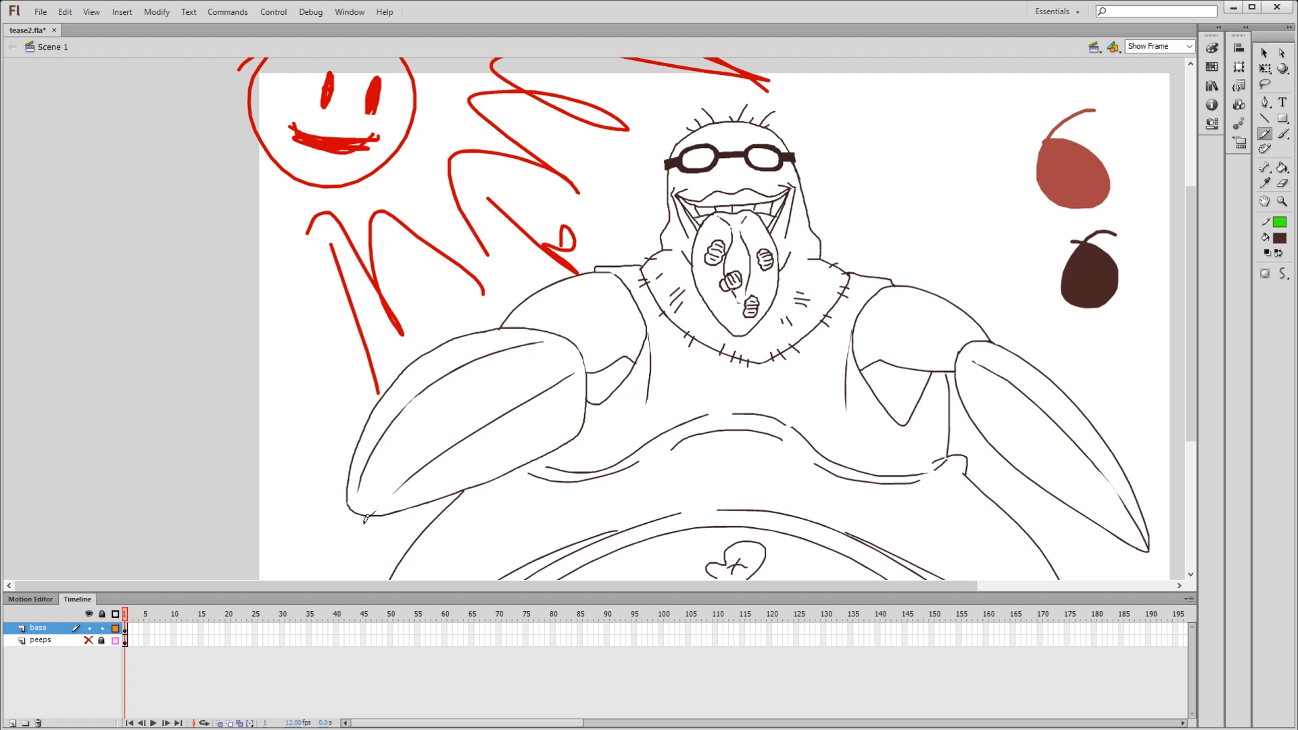
# - Draw a green pencil shading line along the left-hand forearm and erase its overhanging ends
pyautogui.moveTo(339, 545)
pyautogui.mouseDown()
pyautogui.moveTo(414, 447)
pyautogui.moveTo(615, 344)
pyautogui.mouseUp()
pyautogui.moveTo(507, 471); pyautogui.dragTo(483, 383)
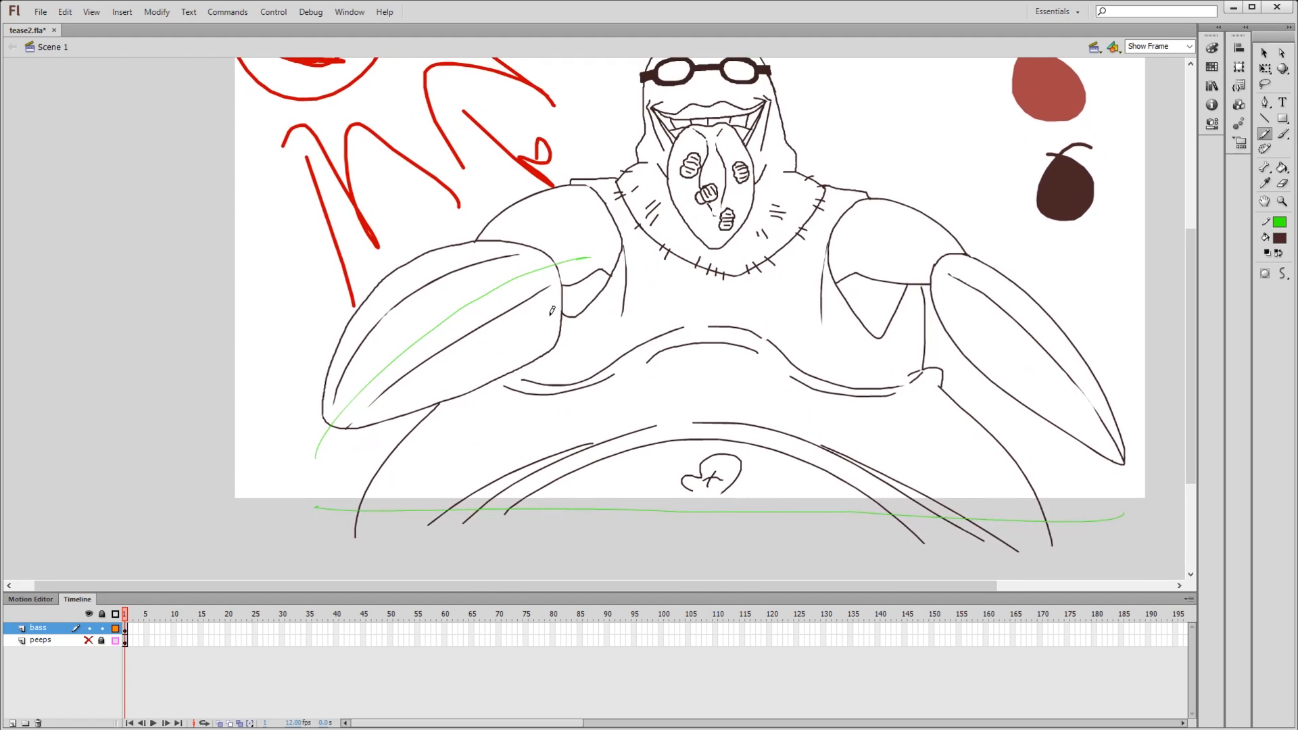
pyautogui.moveTo(554, 292); pyautogui.dragTo(527, 346)
pyautogui.press('e')
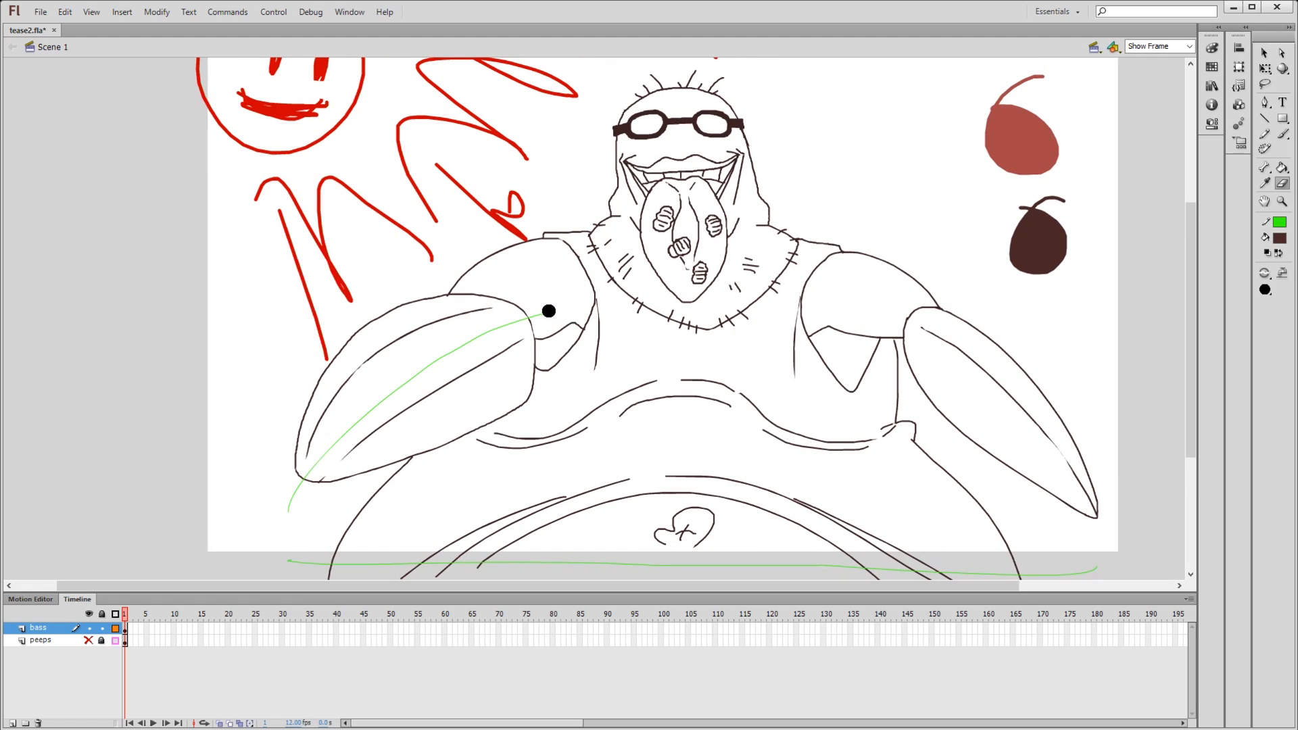
pyautogui.moveTo(290, 514); pyautogui.dragTo(292, 496)
pyautogui.click(542, 319)
pyautogui.click(1266, 292)
pyautogui.click(1293, 326)
# - Draw a curved green pencil shading line across the same arm's upper section, redoing it until it reaches the collar
pyautogui.press('y')
pyautogui.moveTo(562, 284)
pyautogui.mouseDown()
pyautogui.moveTo(563, 338)
pyautogui.moveTo(603, 329)
pyautogui.mouseUp()
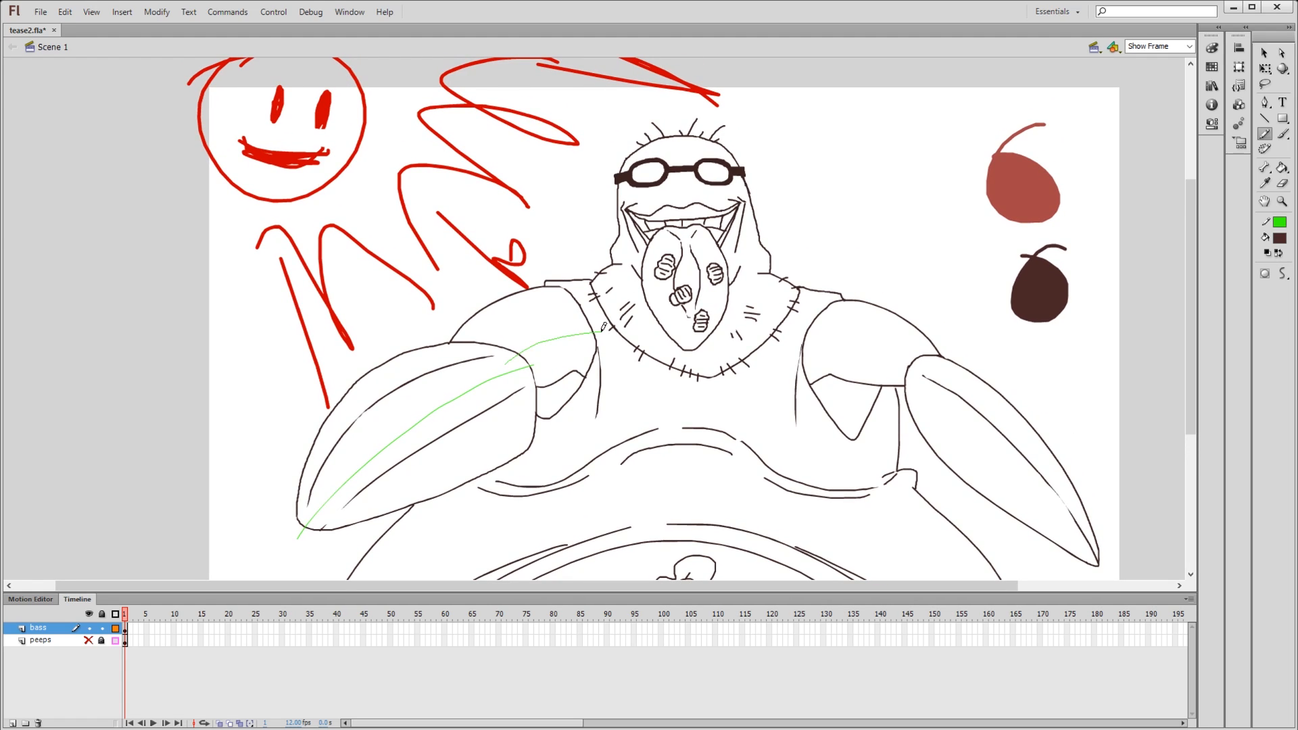
pyautogui.hotkey('ctrl', 'z')
pyautogui.moveTo(514, 362); pyautogui.dragTo(613, 345)
pyautogui.hotkey('ctrl', 'z')
pyautogui.moveTo(506, 364); pyautogui.dragTo(612, 337)
pyautogui.moveTo(585, 381)
pyautogui.mouseDown()
pyautogui.moveTo(557, 410)
pyautogui.moveTo(574, 361)
pyautogui.mouseUp()
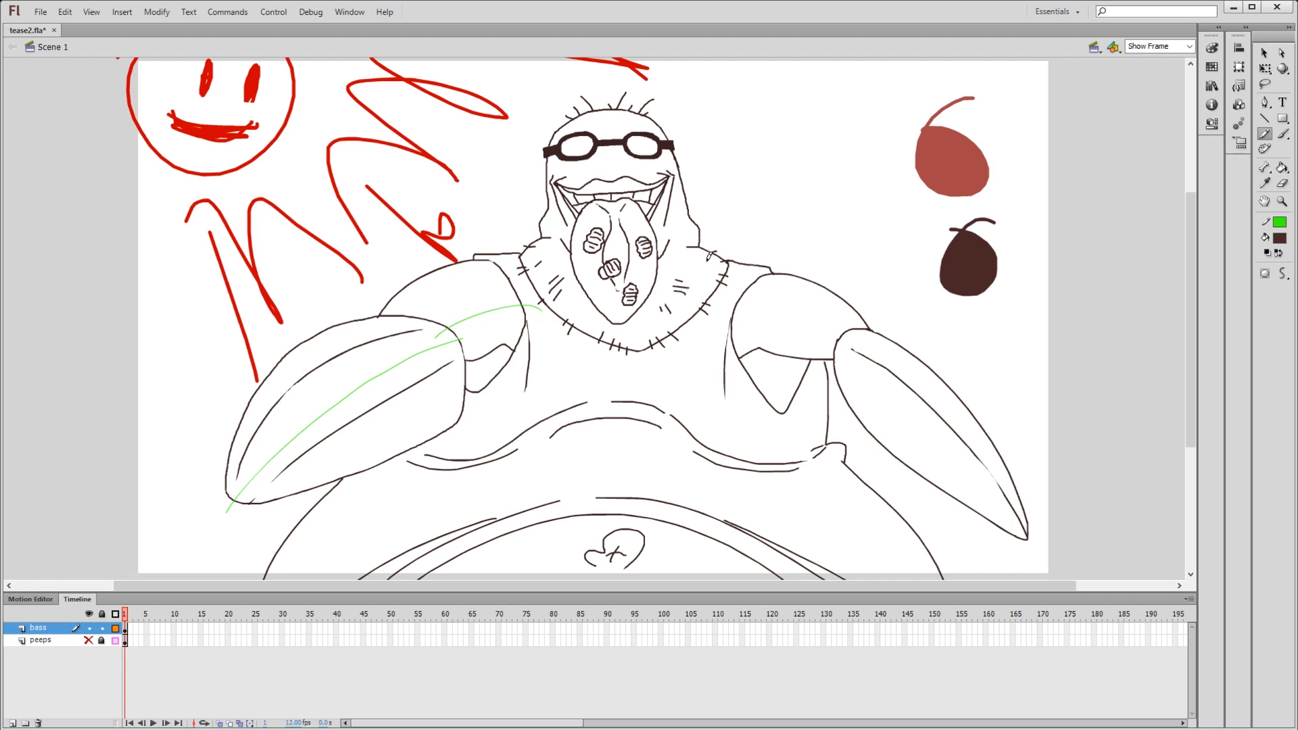
# - Draw green pencil shading lines over the head, tongue, collar, opposite shoulder and forearm, and belly button
pyautogui.moveTo(572, 410); pyautogui.dragTo(602, 256)
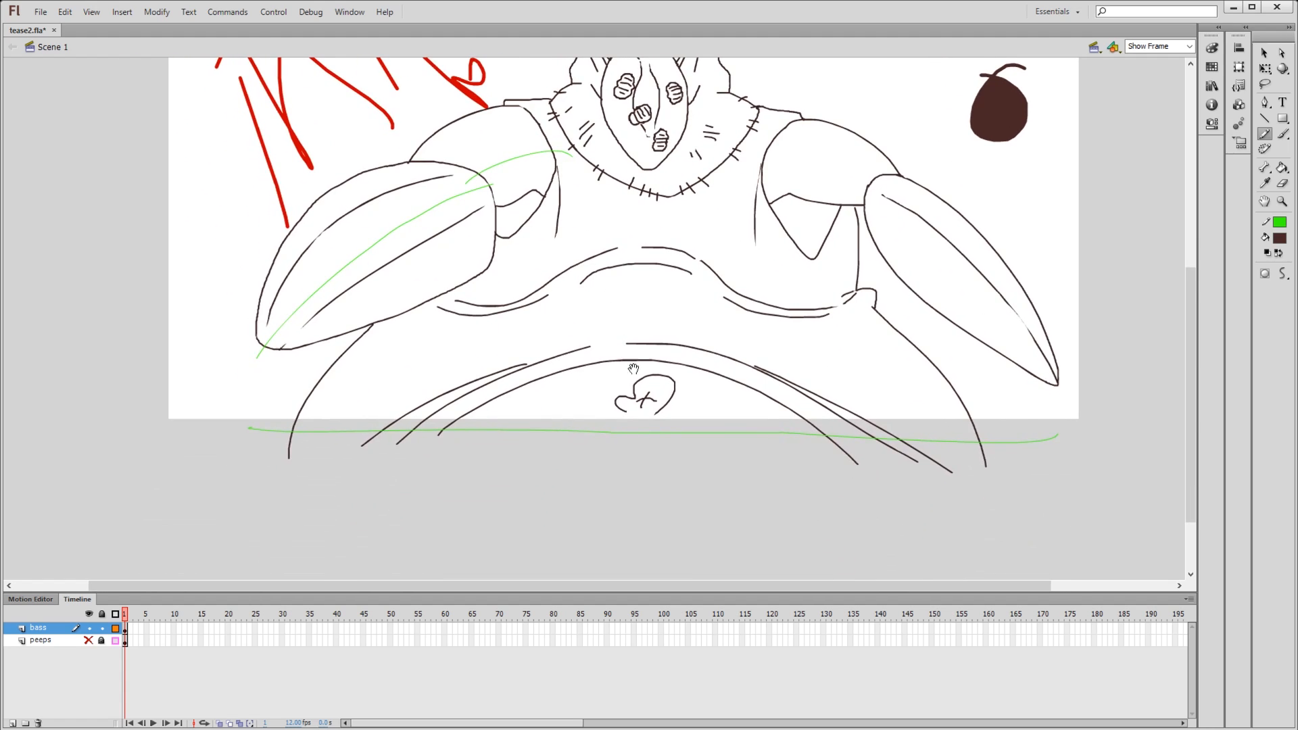
pyautogui.moveTo(633, 369); pyautogui.dragTo(624, 415)
pyautogui.moveTo(548, 392); pyautogui.dragTo(505, 441)
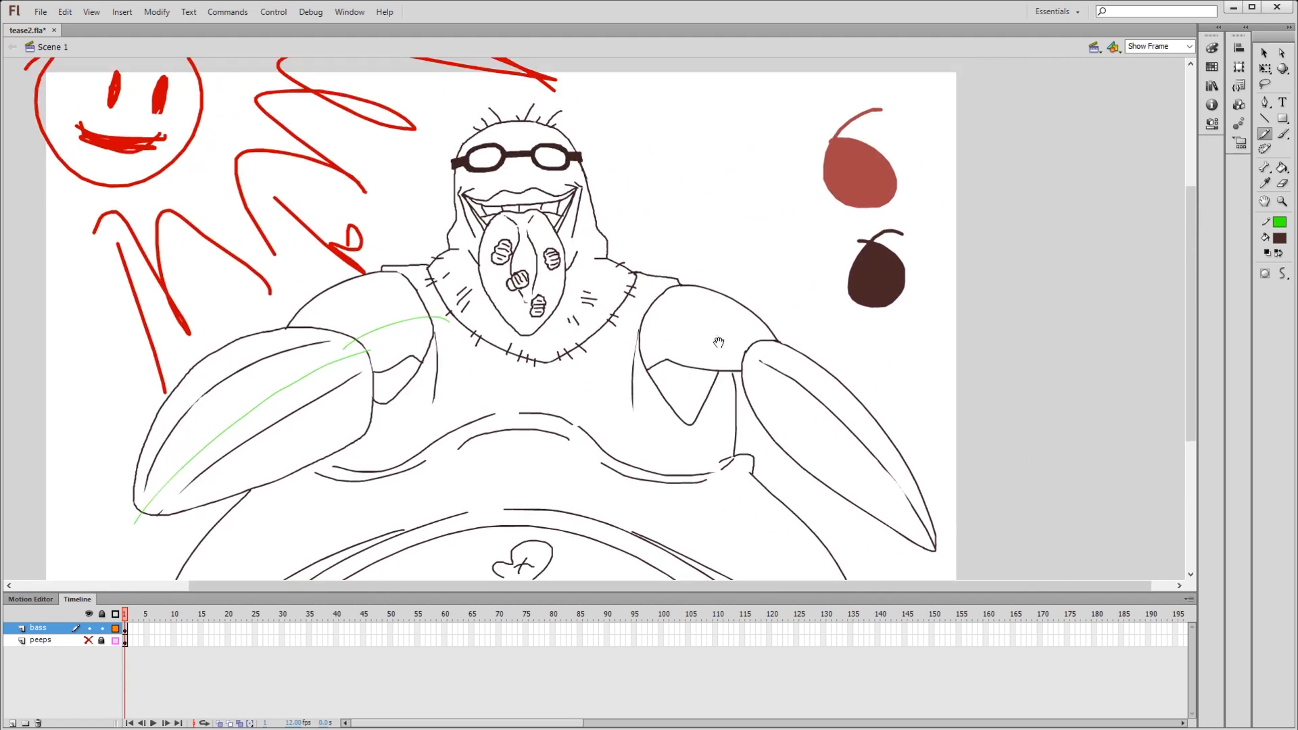
pyautogui.moveTo(734, 379); pyautogui.dragTo(814, 348)
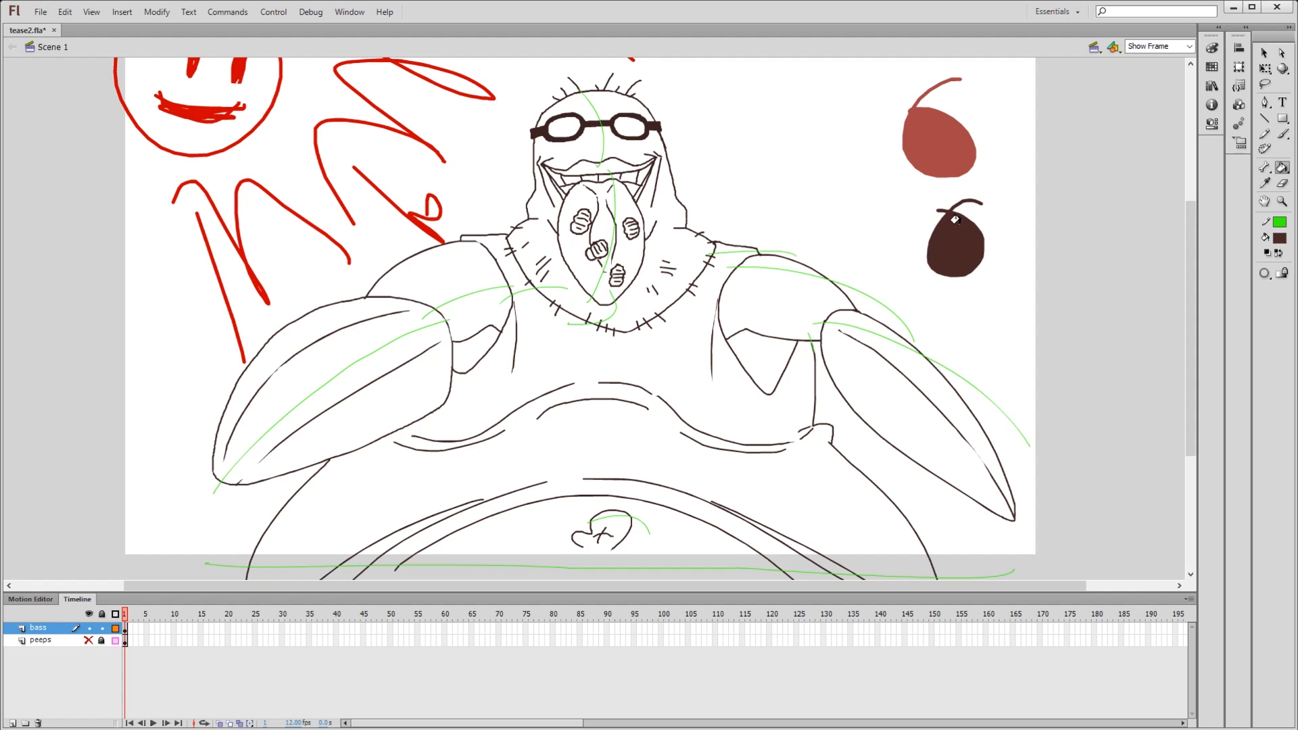
# - Fill the shaded parts of both forearms, upper arms and armpits with dark brown
pyautogui.click(410, 376)
pyautogui.click(465, 315)
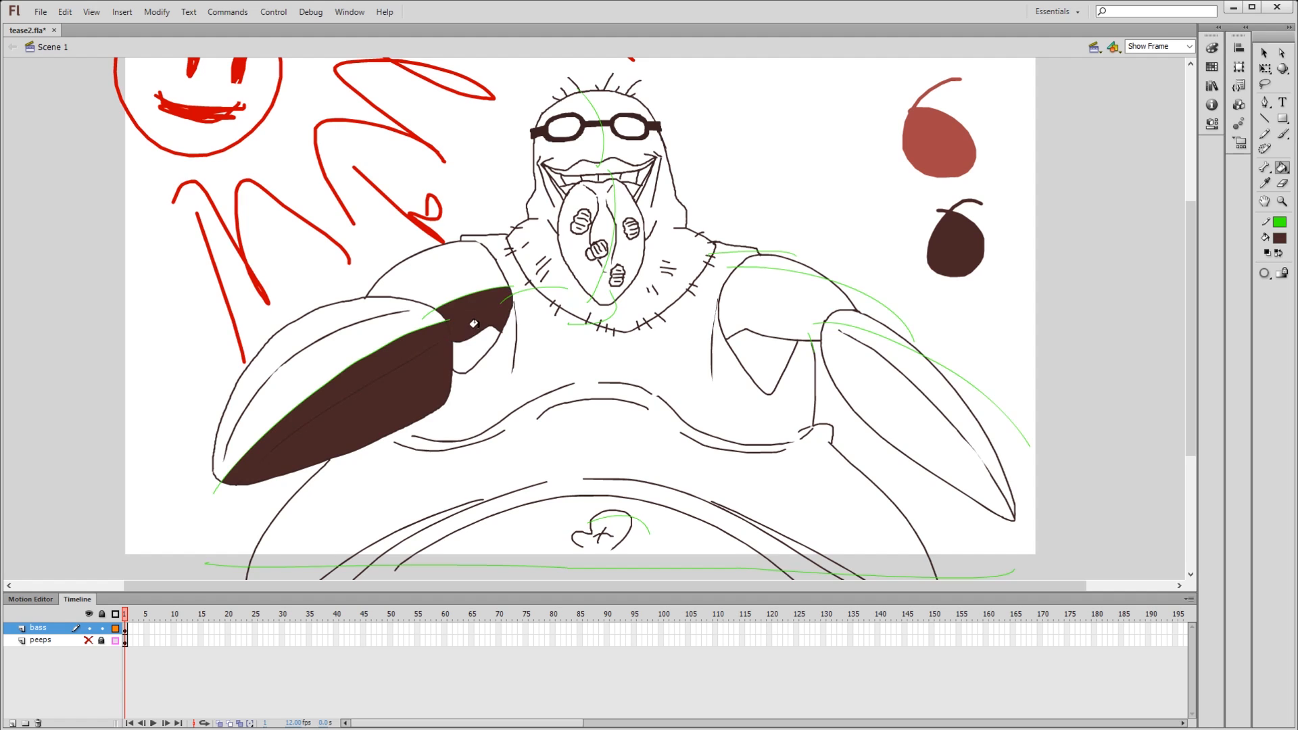
pyautogui.click(474, 343)
pyautogui.moveTo(746, 397); pyautogui.dragTo(722, 346)
pyautogui.click(759, 249)
pyautogui.click(754, 309)
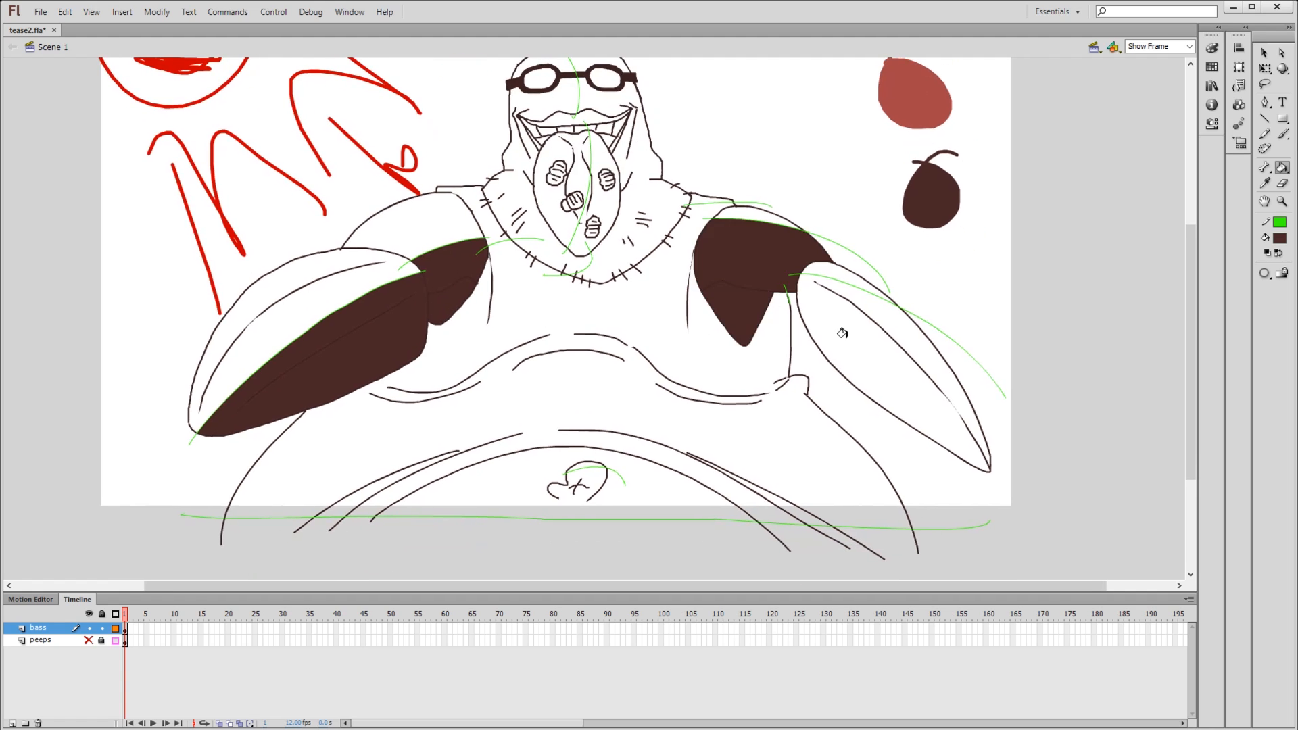
pyautogui.click(841, 332)
# - Fill the torso, belly button, and the shaded halves of the head, collar and tongue with dark brown
pyautogui.moveTo(404, 431); pyautogui.dragTo(424, 384)
pyautogui.click(426, 386)
pyautogui.click(593, 456)
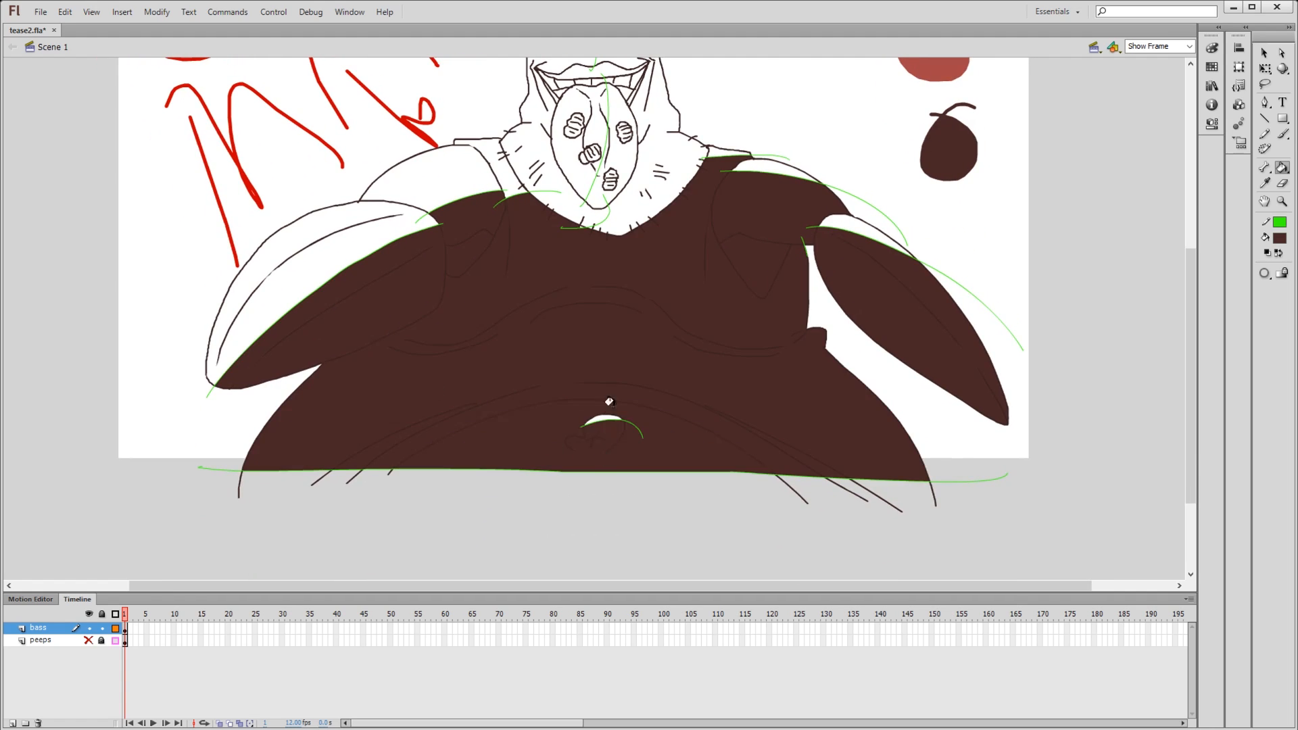
pyautogui.moveTo(610, 403); pyautogui.dragTo(595, 578)
pyautogui.click(612, 373)
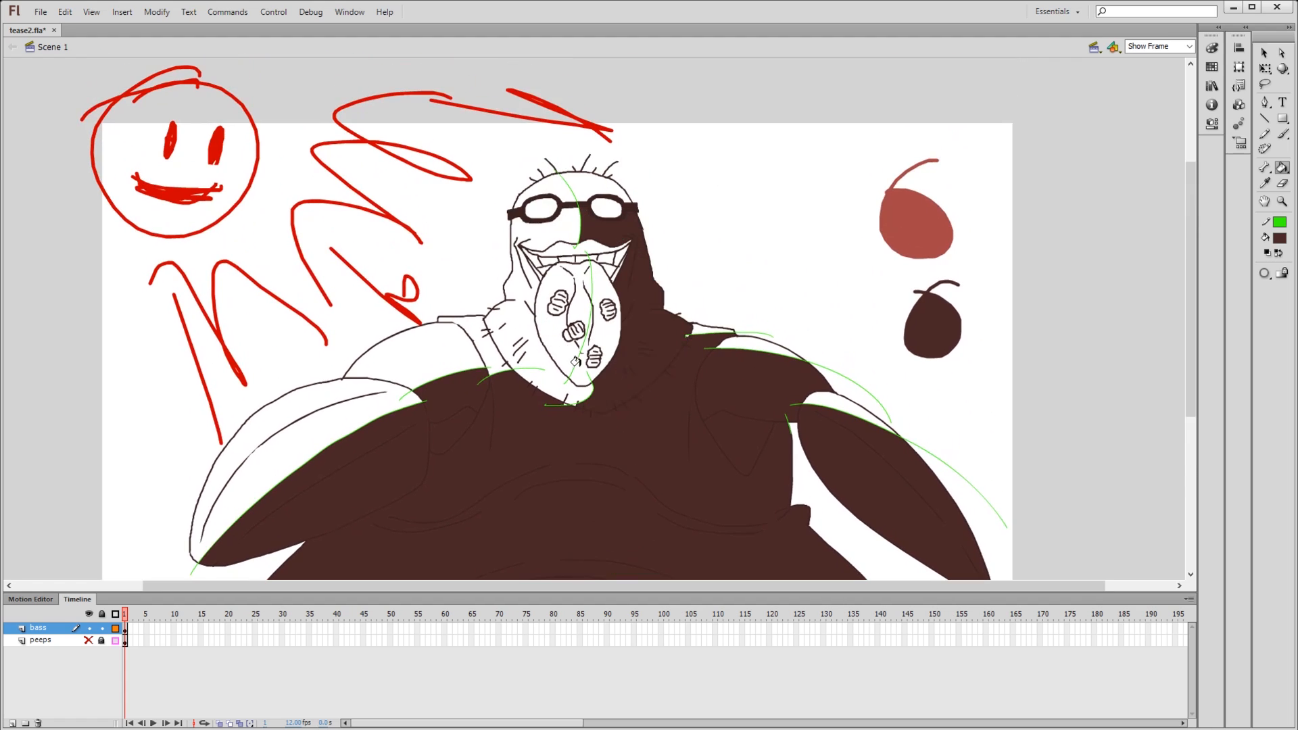
pyautogui.click(587, 321)
pyautogui.press('y')
pyautogui.press('k')
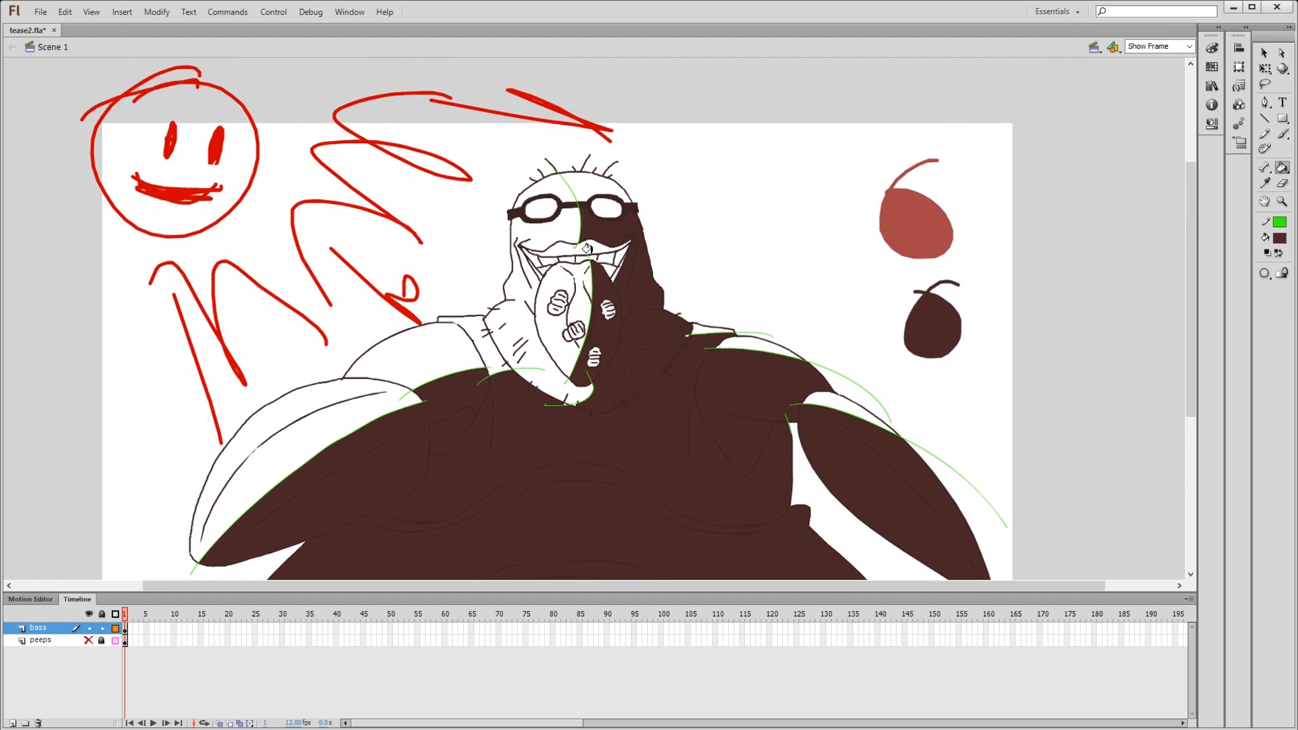
pyautogui.click(578, 189)
# - Draw a green pencil line through the upper lip and fill its shaded half and the mouth with dark brown
pyautogui.press('y')
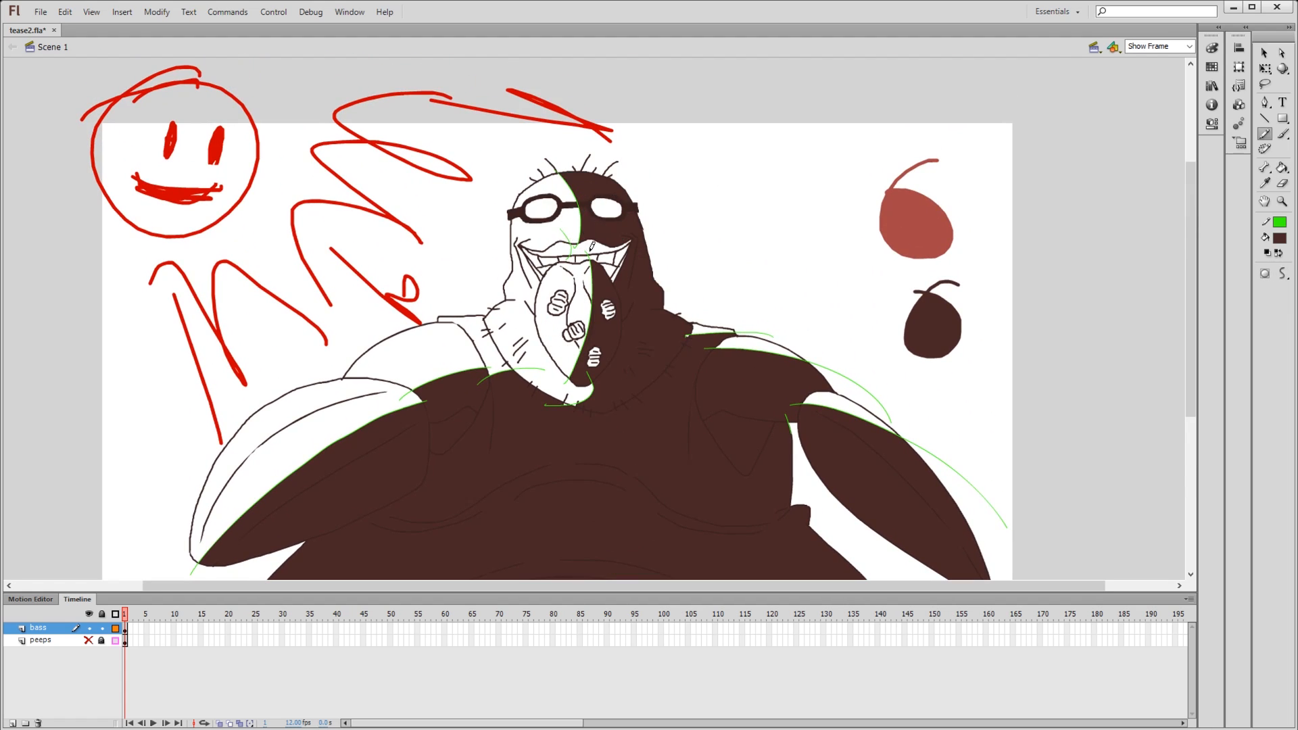
pyautogui.press('k')
pyautogui.scroll(-1, 606, 261)
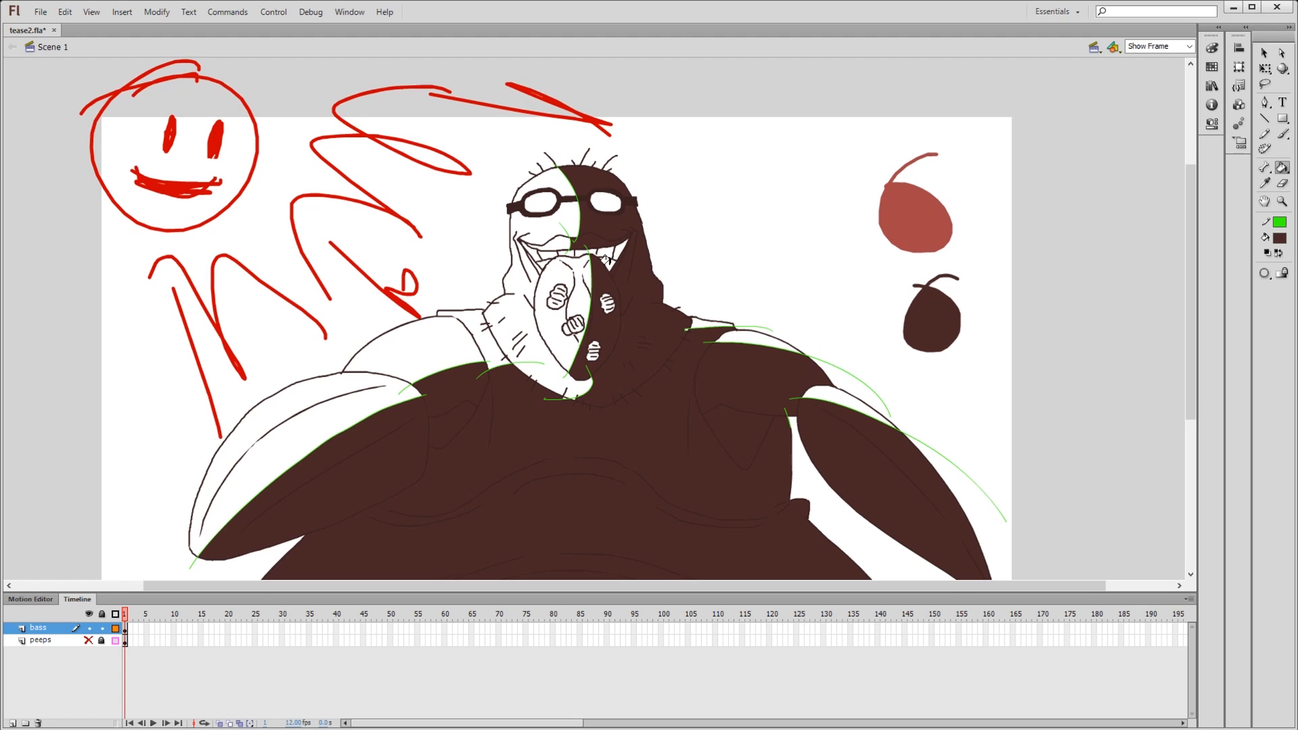
pyautogui.click(605, 255)
pyautogui.click(542, 251)
pyautogui.click(539, 249)
pyautogui.moveTo(572, 199); pyautogui.dragTo(568, 204)
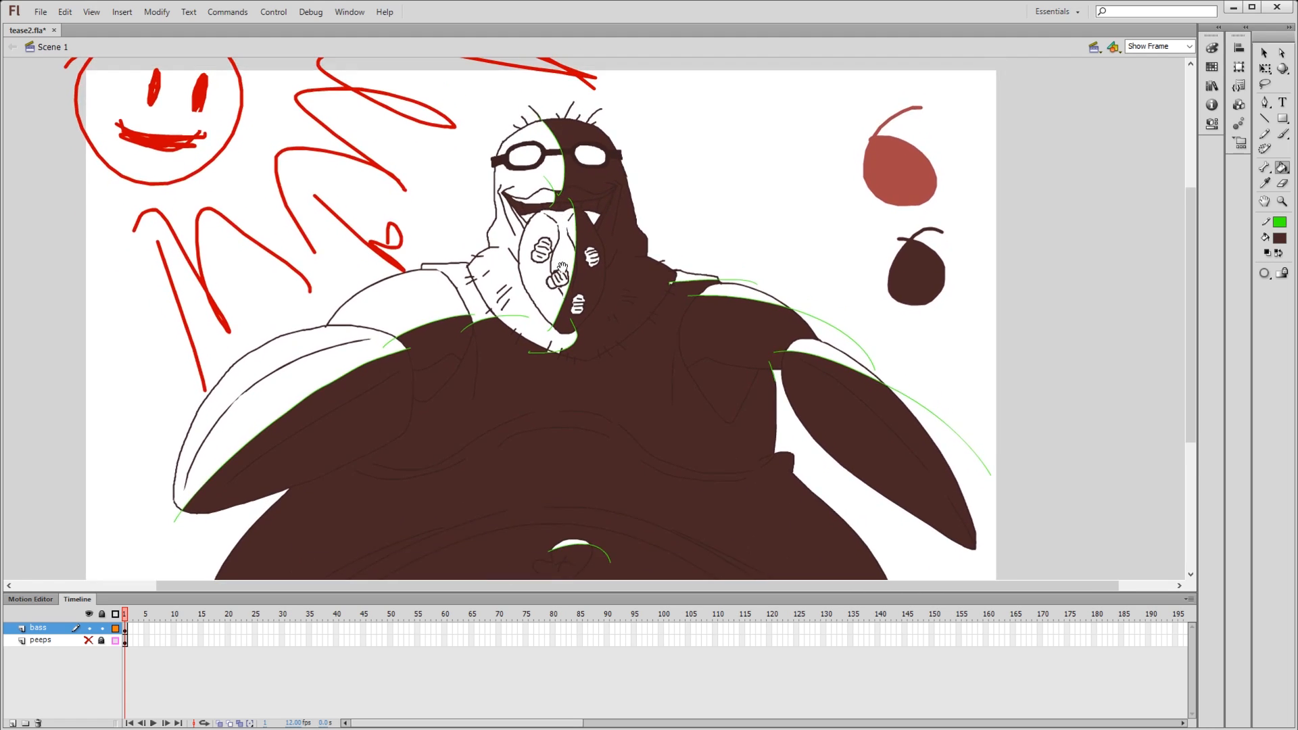
pyautogui.moveTo(541, 348); pyautogui.dragTo(582, 386)
pyautogui.moveTo(556, 324); pyautogui.dragTo(571, 168)
pyautogui.moveTo(710, 254); pyautogui.dragTo(682, 357)
pyautogui.moveTo(858, 255); pyautogui.dragTo(872, 288)
pyautogui.moveTo(729, 257); pyautogui.dragTo(728, 285)
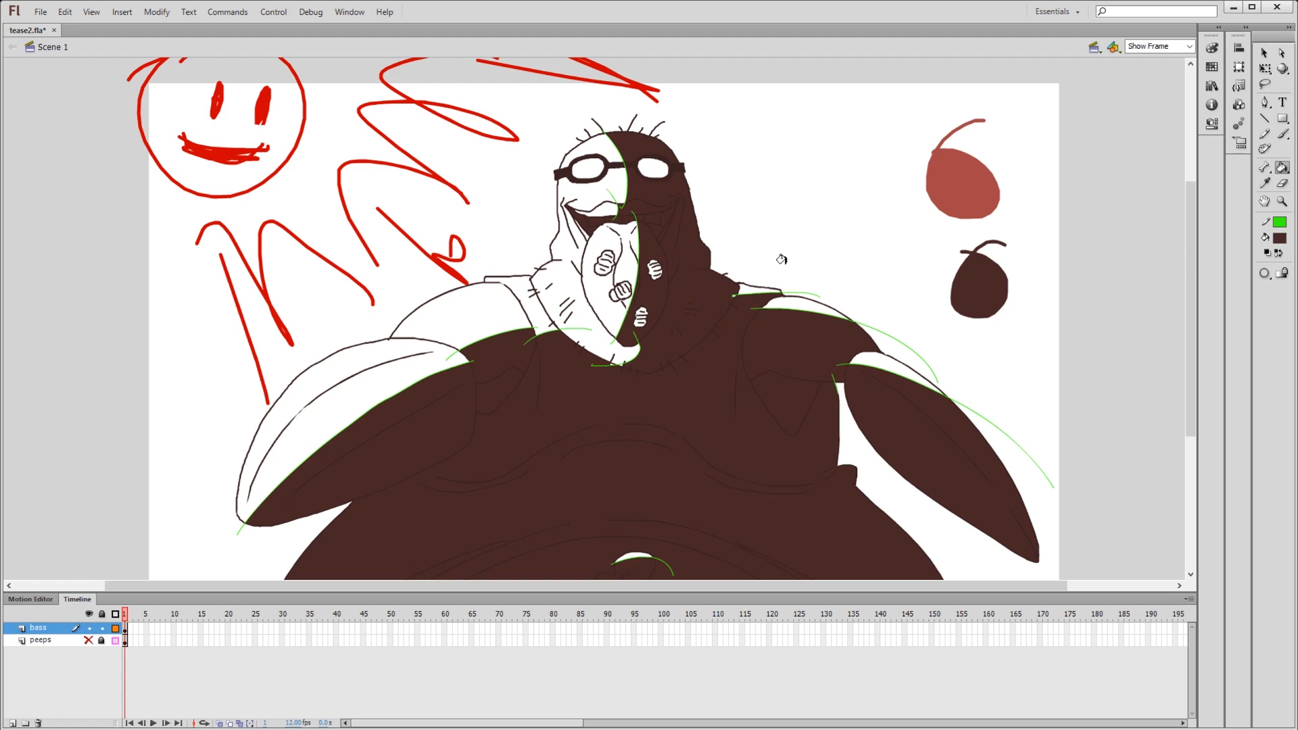
pyautogui.moveTo(816, 246)
pyautogui.mouseDown()
pyautogui.moveTo(799, 302)
pyautogui.moveTo(796, 196)
pyautogui.moveTo(791, 252)
pyautogui.moveTo(761, 241)
pyautogui.mouseUp()
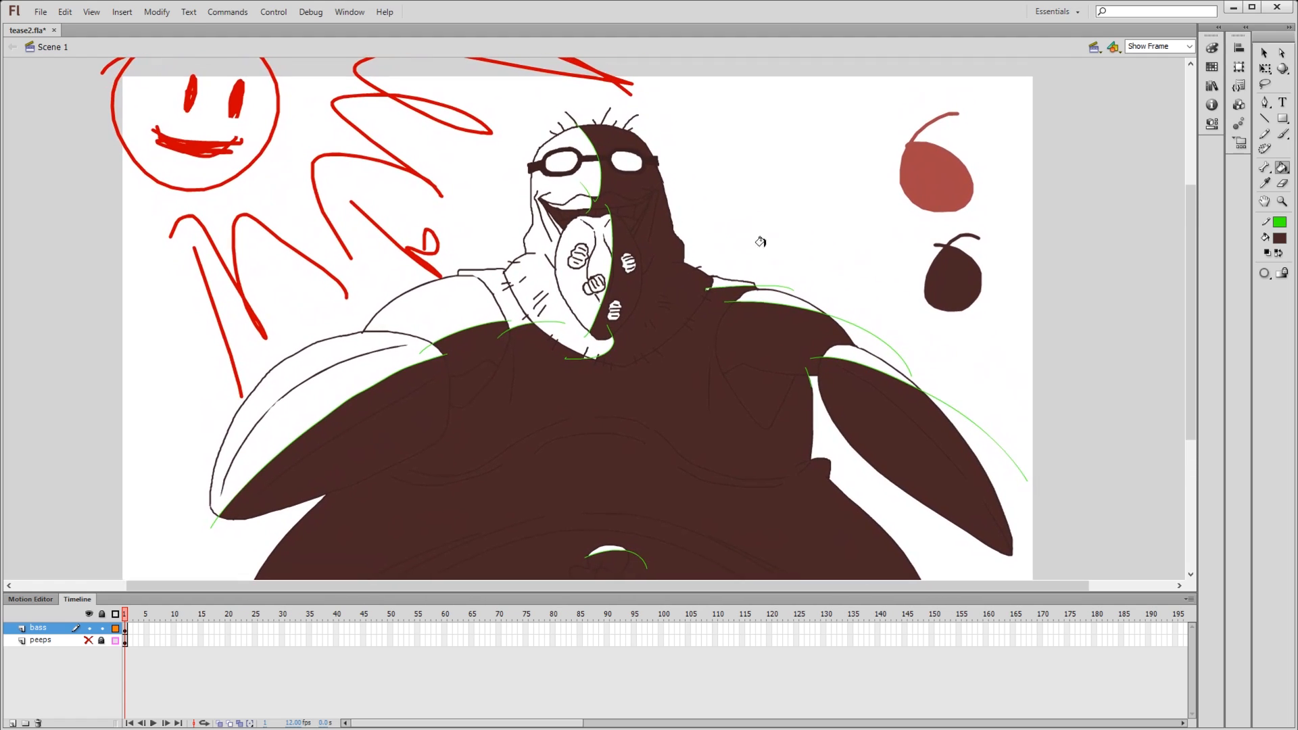
pyautogui.moveTo(228, 381); pyautogui.dragTo(205, 345)
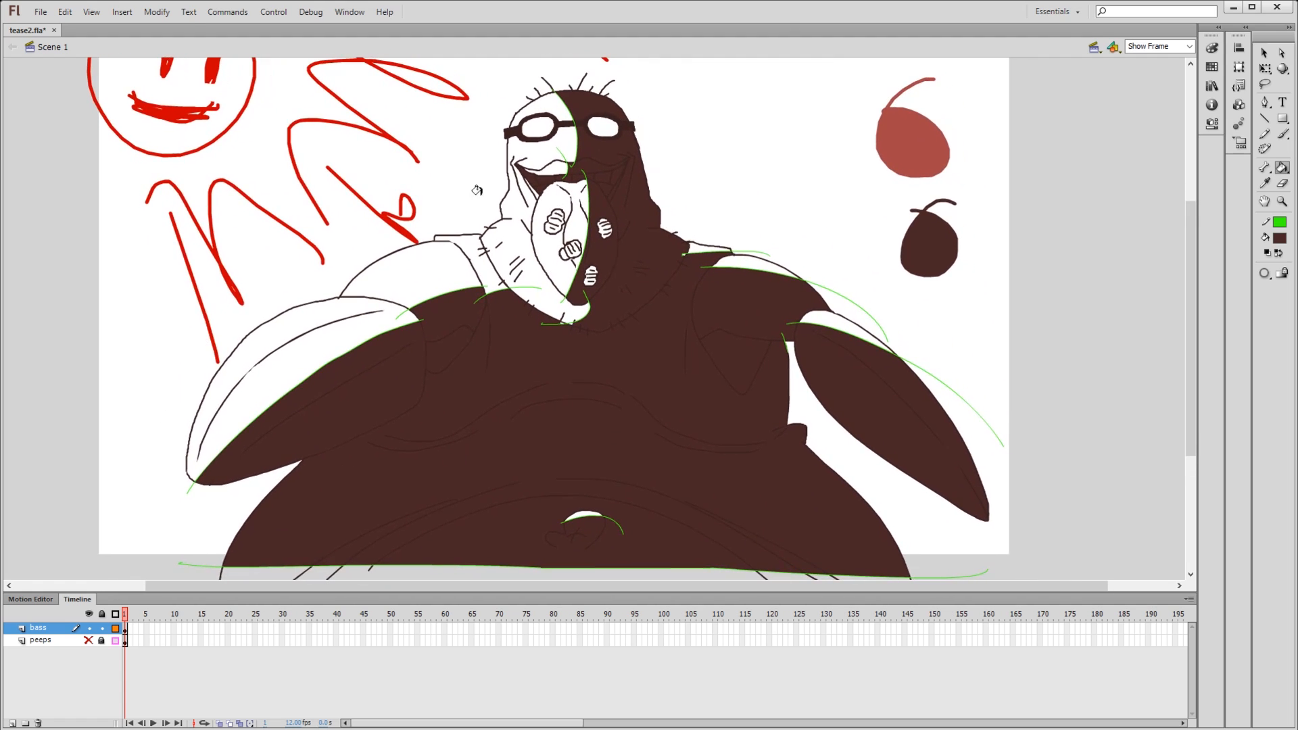
pyautogui.moveTo(605, 235); pyautogui.dragTo(591, 255)
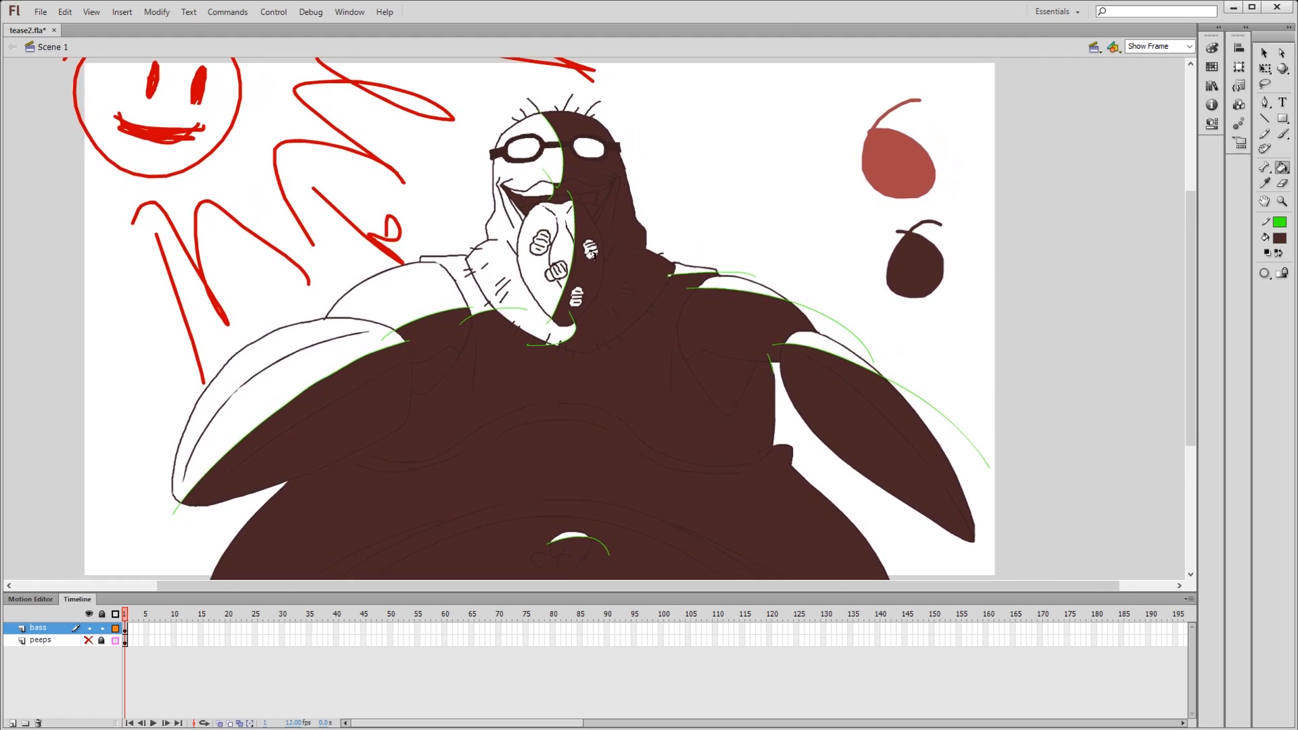
# - Select all artwork in the bass layer's frame and set its stroke colour to none to remove the green lines
pyautogui.click(126, 628)
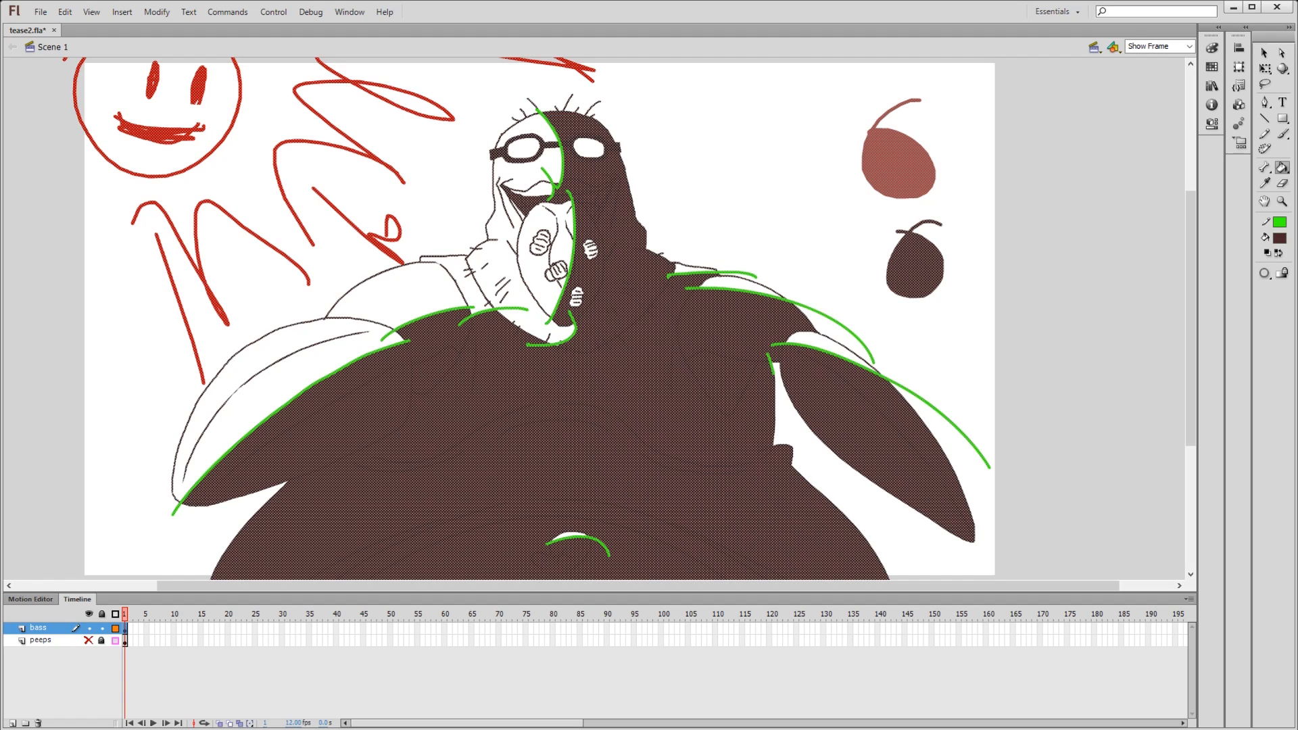
pyautogui.click(1280, 222)
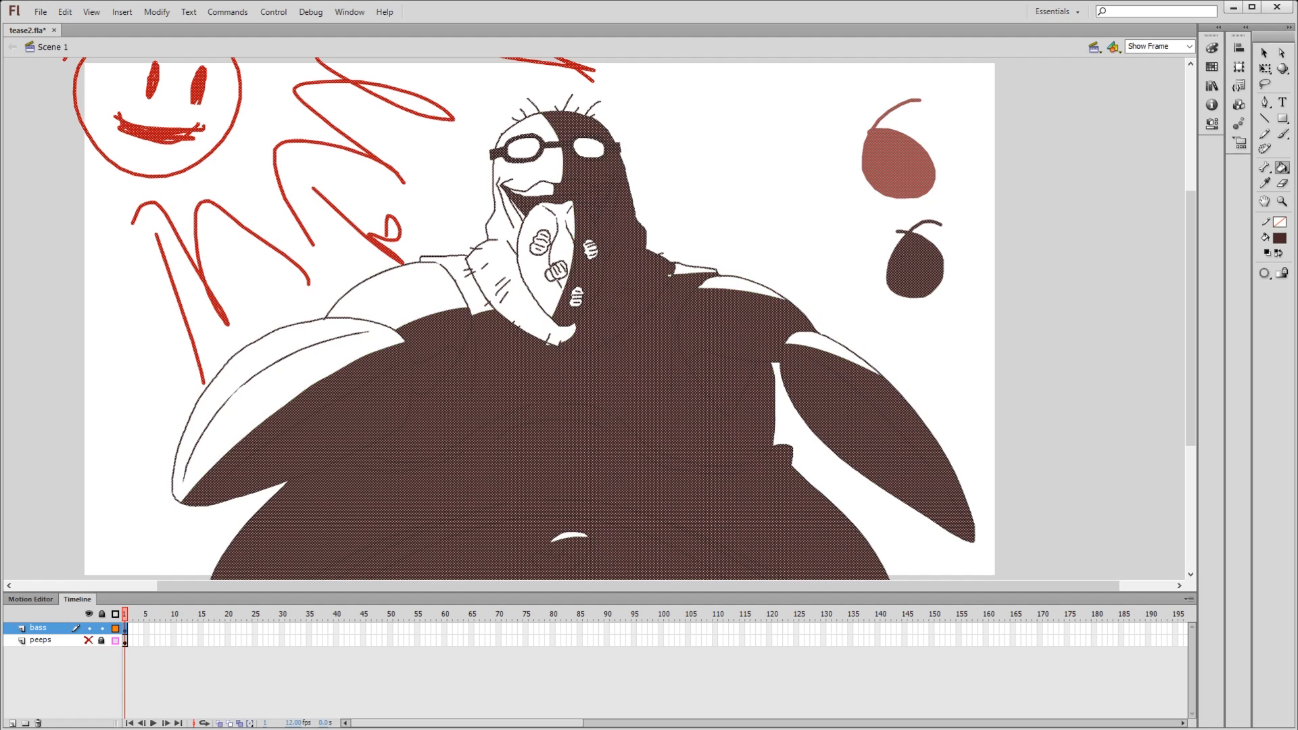
pyautogui.press('e')
pyautogui.click(806, 237)
pyautogui.moveTo(1045, 391)
pyautogui.mouseDown()
pyautogui.moveTo(1034, 379)
pyautogui.moveTo(1055, 365)
pyautogui.mouseUp()
pyautogui.press('y')
pyautogui.moveTo(812, 112)
pyautogui.mouseDown()
pyautogui.moveTo(816, 144)
pyautogui.moveTo(773, 118)
pyautogui.mouseUp()
pyautogui.moveTo(827, 216); pyautogui.dragTo(843, 230)
pyautogui.hotkey('ctrl', 'z')
pyautogui.hotkey('ctrl', 'z')
pyautogui.hotkey('ctrl', 'z')
pyautogui.hotkey('ctrl', 'z')
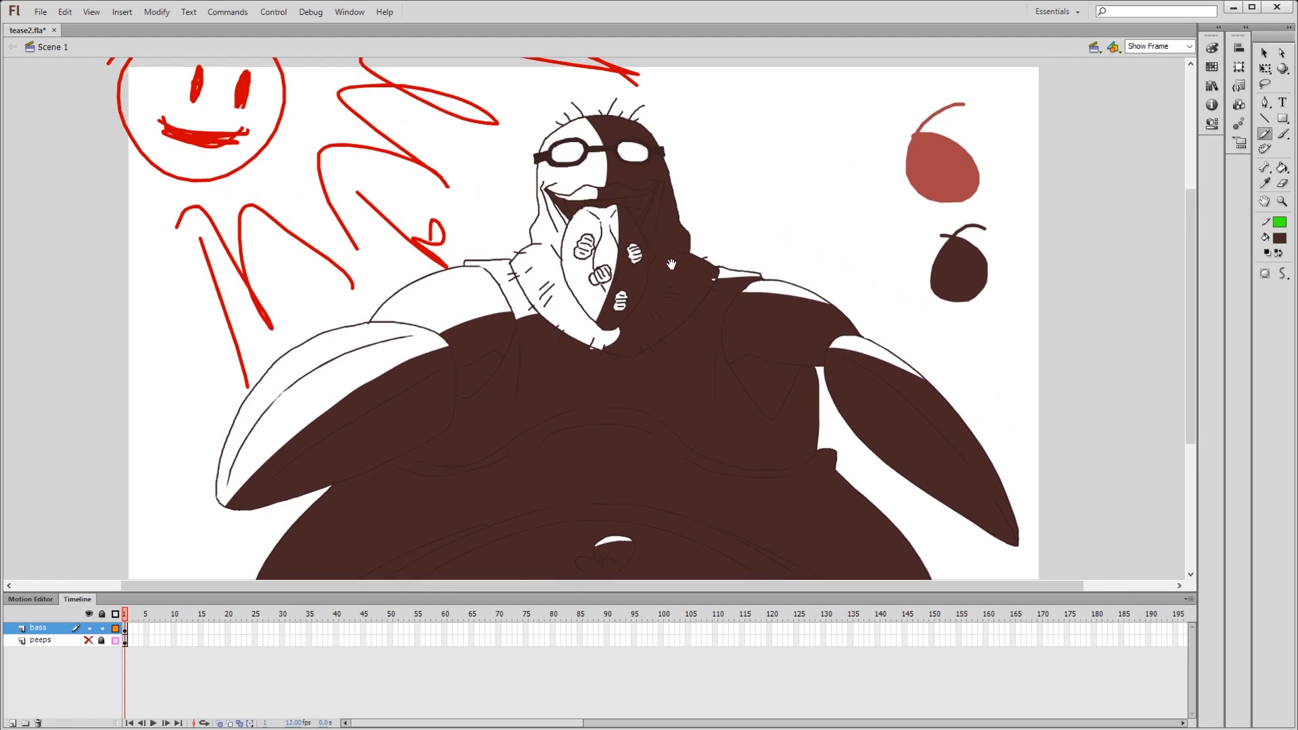
# - Examine the fill edges around the collar and shoulder at 100% and 400% zoom, and return to the Show Frame view
pyautogui.click(1189, 46)
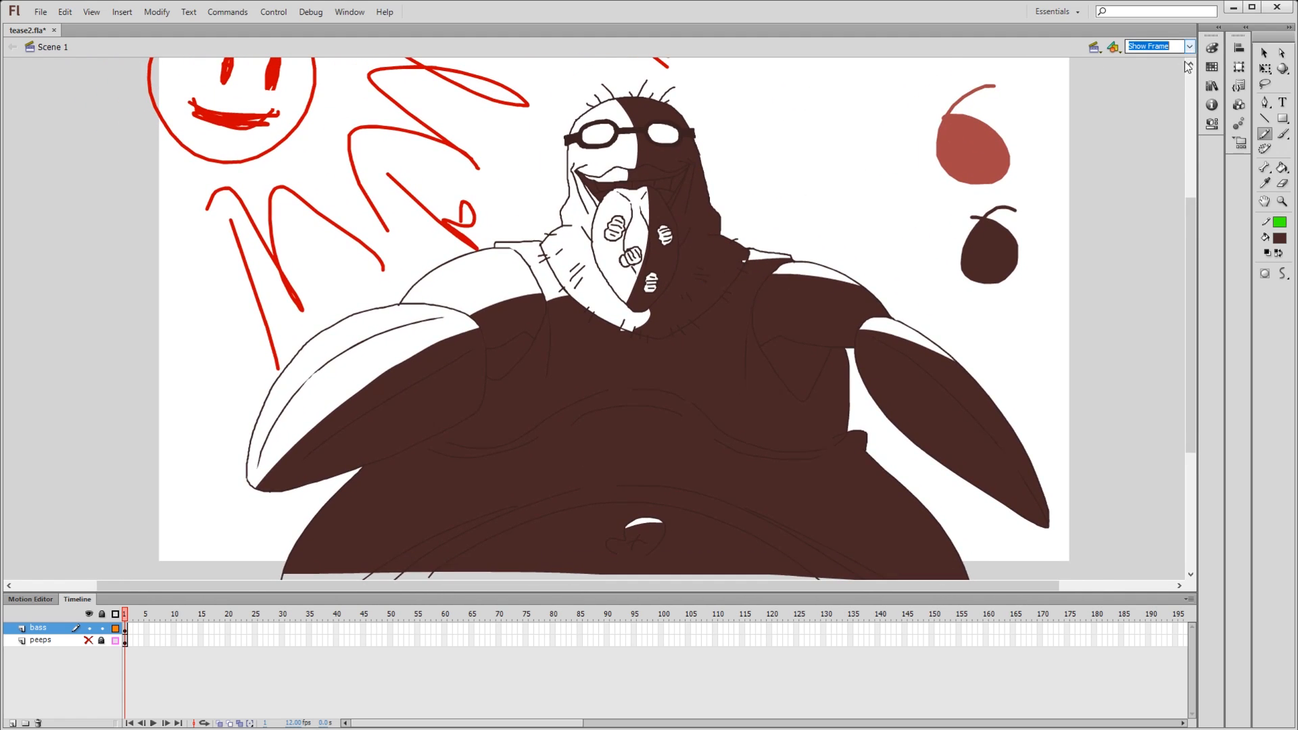
pyautogui.click(1154, 103)
pyautogui.moveTo(920, 192); pyautogui.dragTo(911, 212)
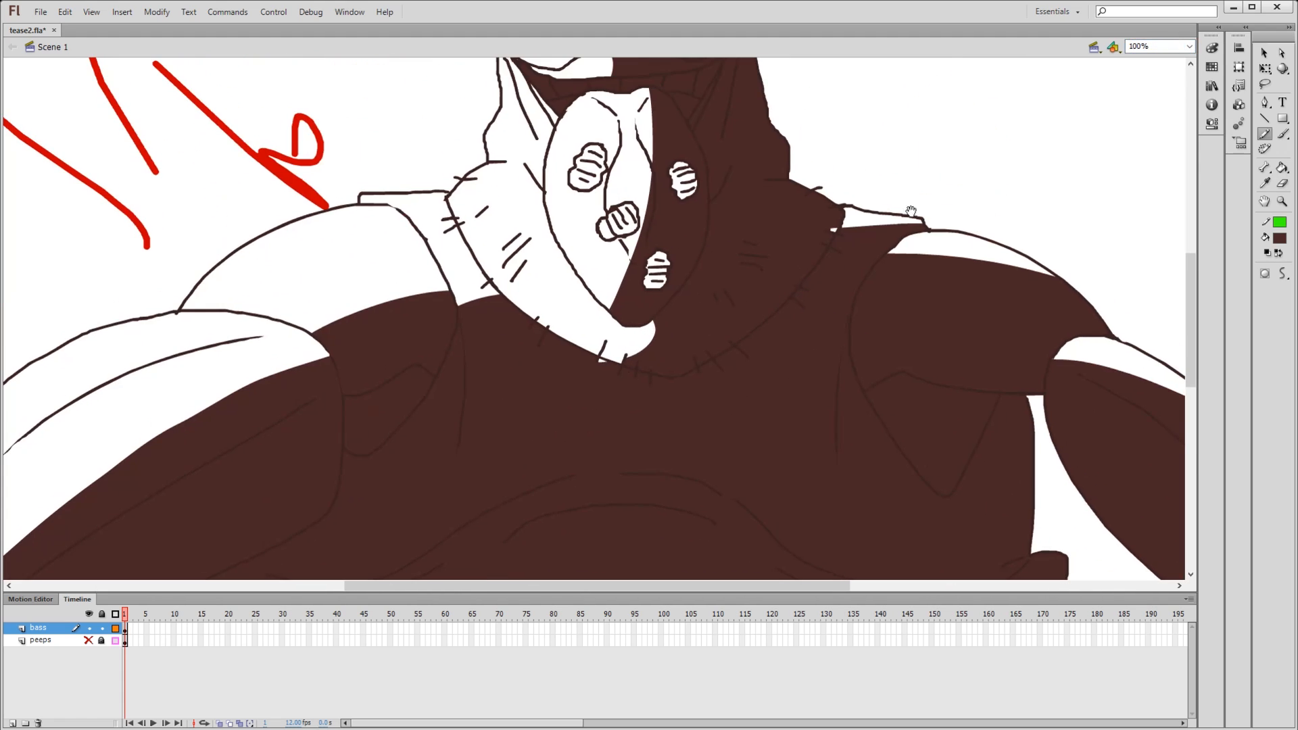
pyautogui.click(1191, 47)
pyautogui.click(1153, 121)
pyautogui.moveTo(687, 461); pyautogui.dragTo(695, 334)
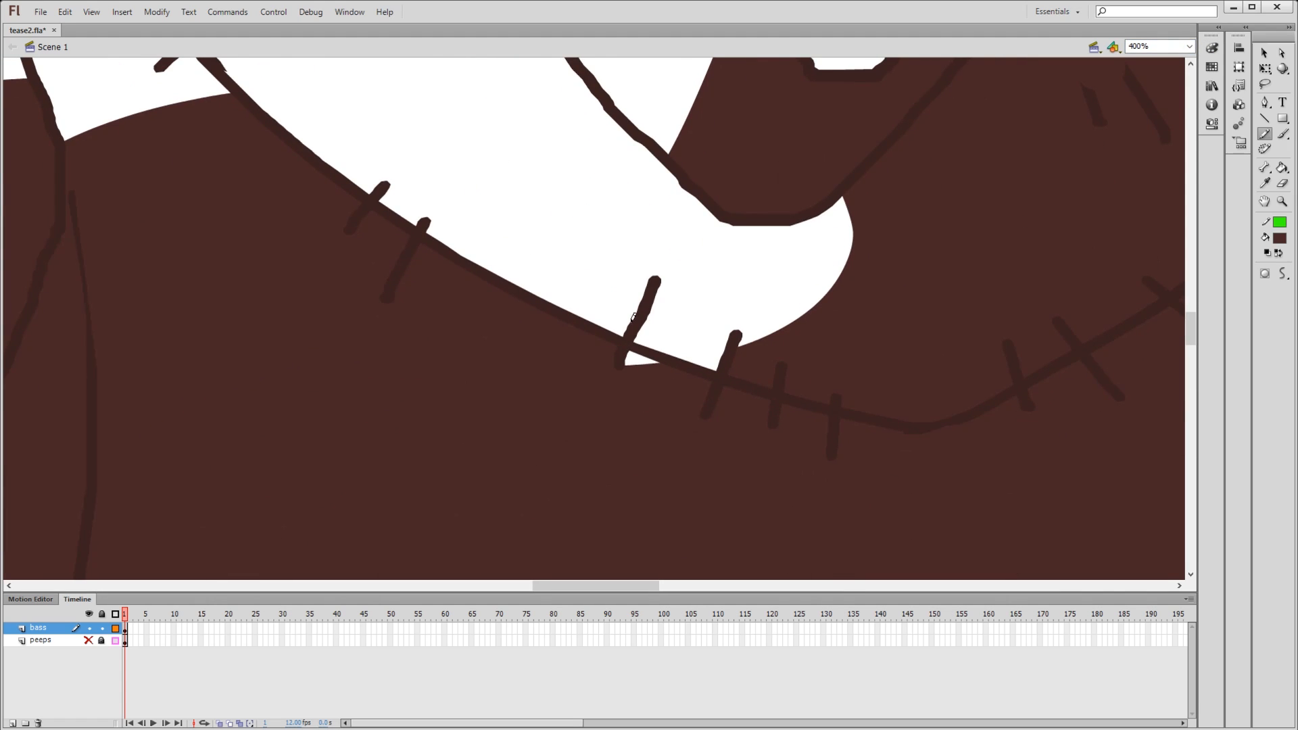
pyautogui.moveTo(720, 274); pyautogui.dragTo(675, 315)
pyautogui.moveTo(782, 261); pyautogui.dragTo(526, 375)
pyautogui.moveTo(919, 199); pyautogui.dragTo(473, 378)
pyautogui.moveTo(782, 177); pyautogui.dragTo(635, 360)
pyautogui.click(1190, 46)
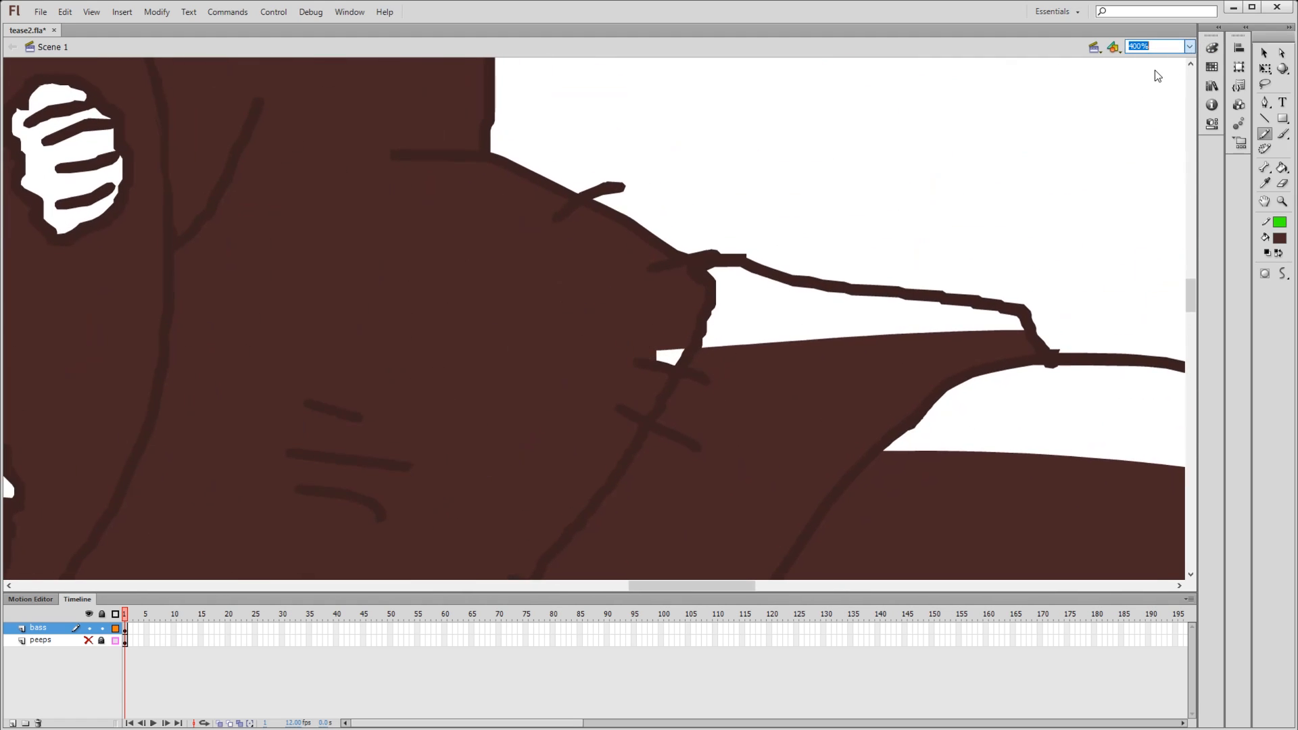
pyautogui.click(1155, 70)
# - Take the brownish-red swatch colour and fill the unshaded parts of the left-hand forearm and upper arm
pyautogui.press('k')
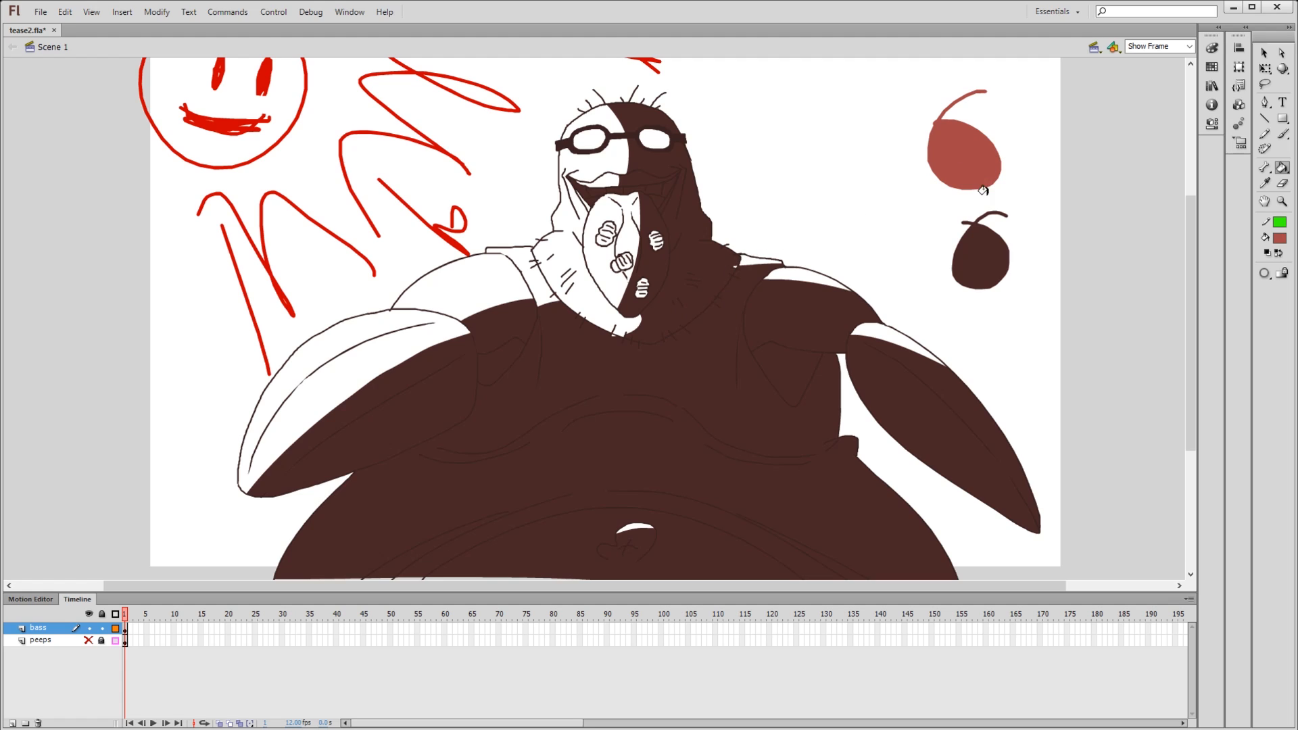
pyautogui.click(407, 359)
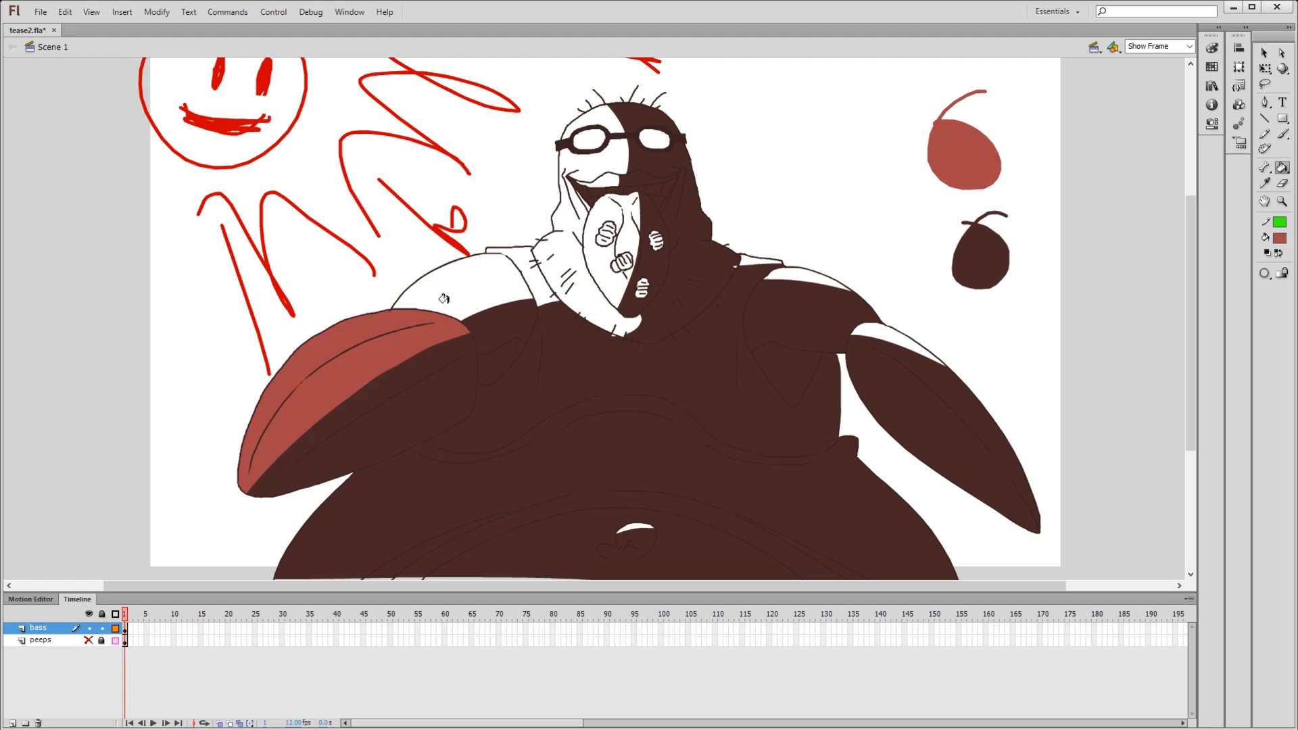
pyautogui.click(444, 299)
# - Try recolouring the arm's shaded parts brownish-red and separating them again with a pencil line and dark brown fill, and undo the latest changes
pyautogui.click(423, 376)
pyautogui.click(509, 312)
pyautogui.press('y')
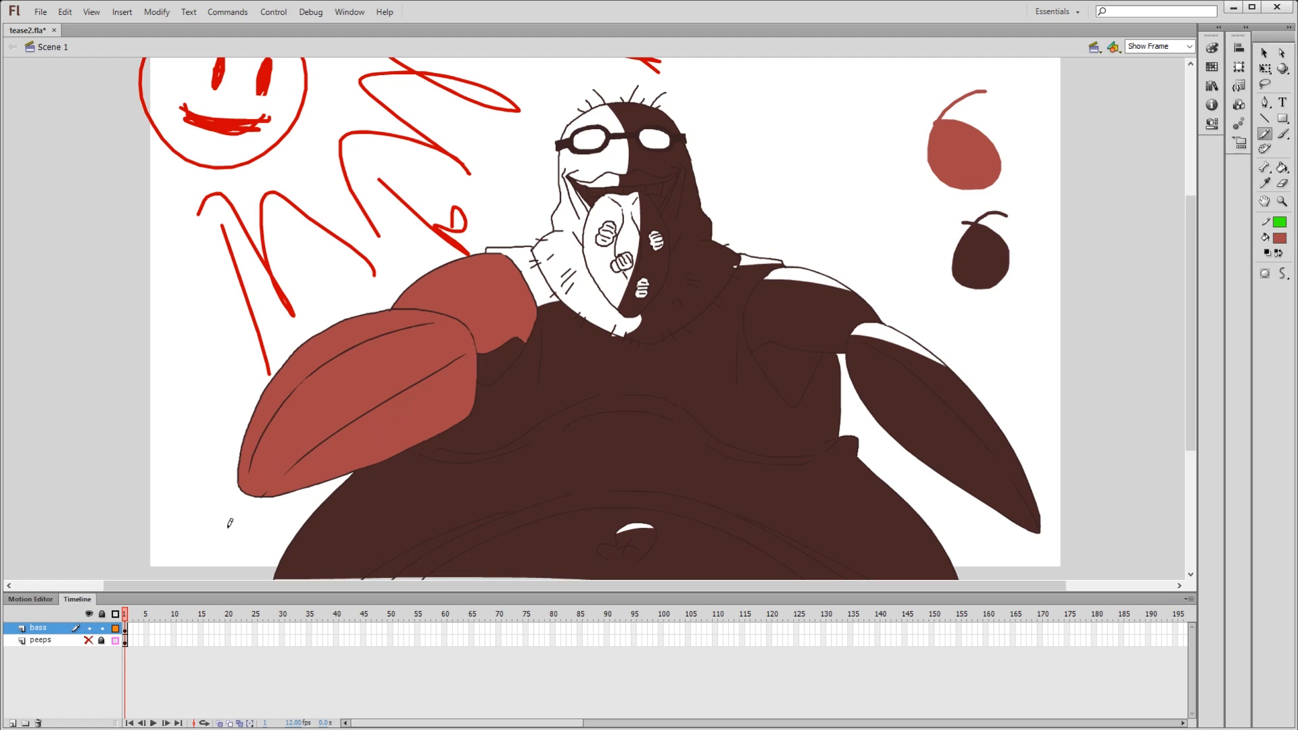
pyautogui.moveTo(230, 523); pyautogui.dragTo(598, 293)
pyautogui.press('k')
pyautogui.click(1278, 238)
pyautogui.click(946, 250)
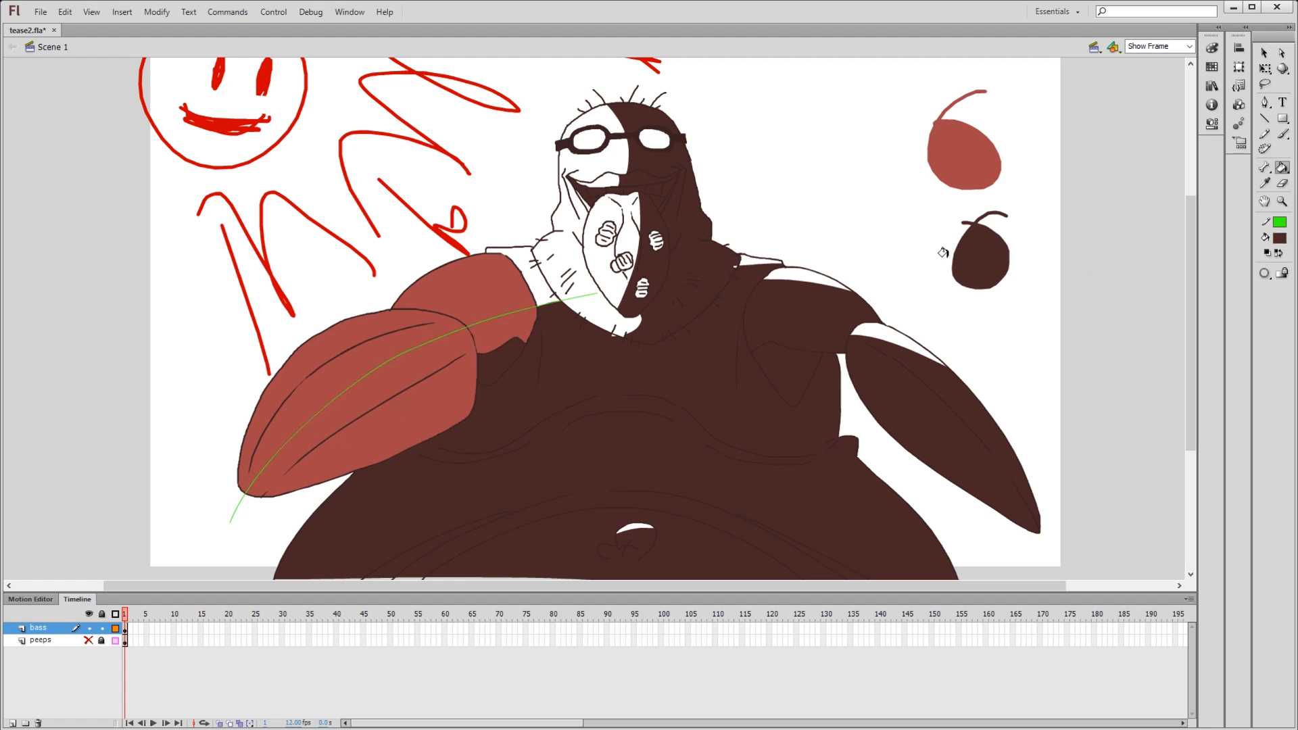
pyautogui.click(376, 383)
pyautogui.hotkey('ctrl', 'z')
pyautogui.hotkey('ctrl', 'z')
pyautogui.hotkey('ctrl', 'z')
pyautogui.hotkey('ctrl', 'z')
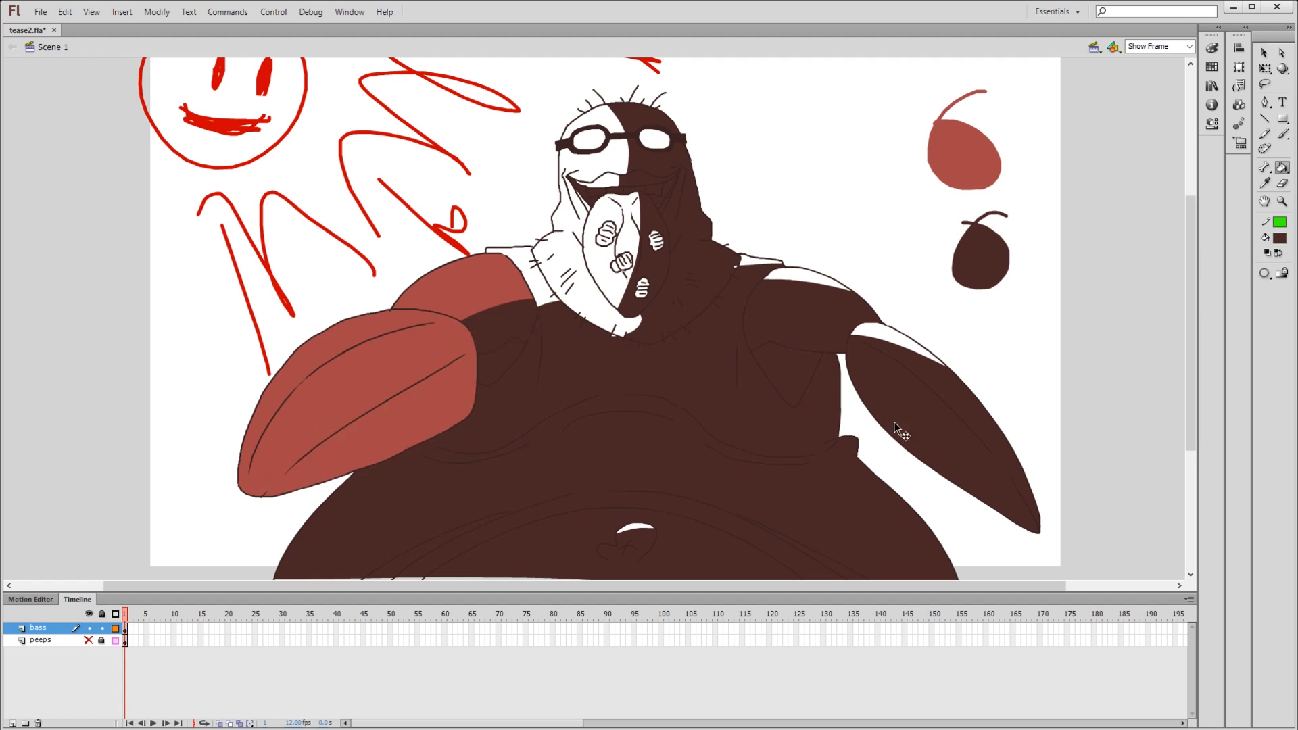
# - Restore the brownish-red fill colour and undo the remaining recolouring of the arm's shaded parts
pyautogui.click(1279, 238)
pyautogui.click(963, 157)
pyautogui.click(467, 345)
pyautogui.hotkey('ctrl', 'z')
pyautogui.hotkey('ctrl', 'z')
# - Fill the unshaded shoulder strip, collar, head and upper lip with brownish-red
pyautogui.click(436, 334)
pyautogui.click(482, 278)
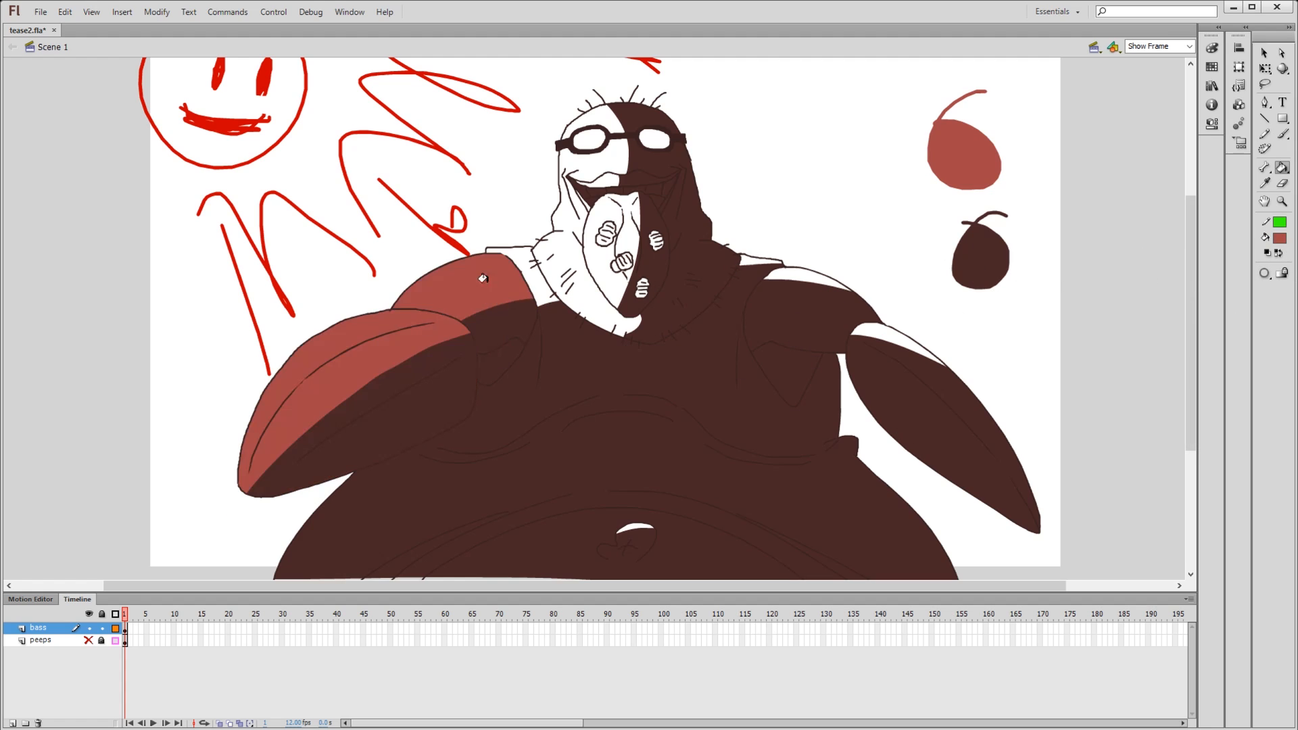
pyautogui.click(539, 284)
pyautogui.click(560, 264)
pyautogui.click(606, 121)
pyautogui.click(607, 177)
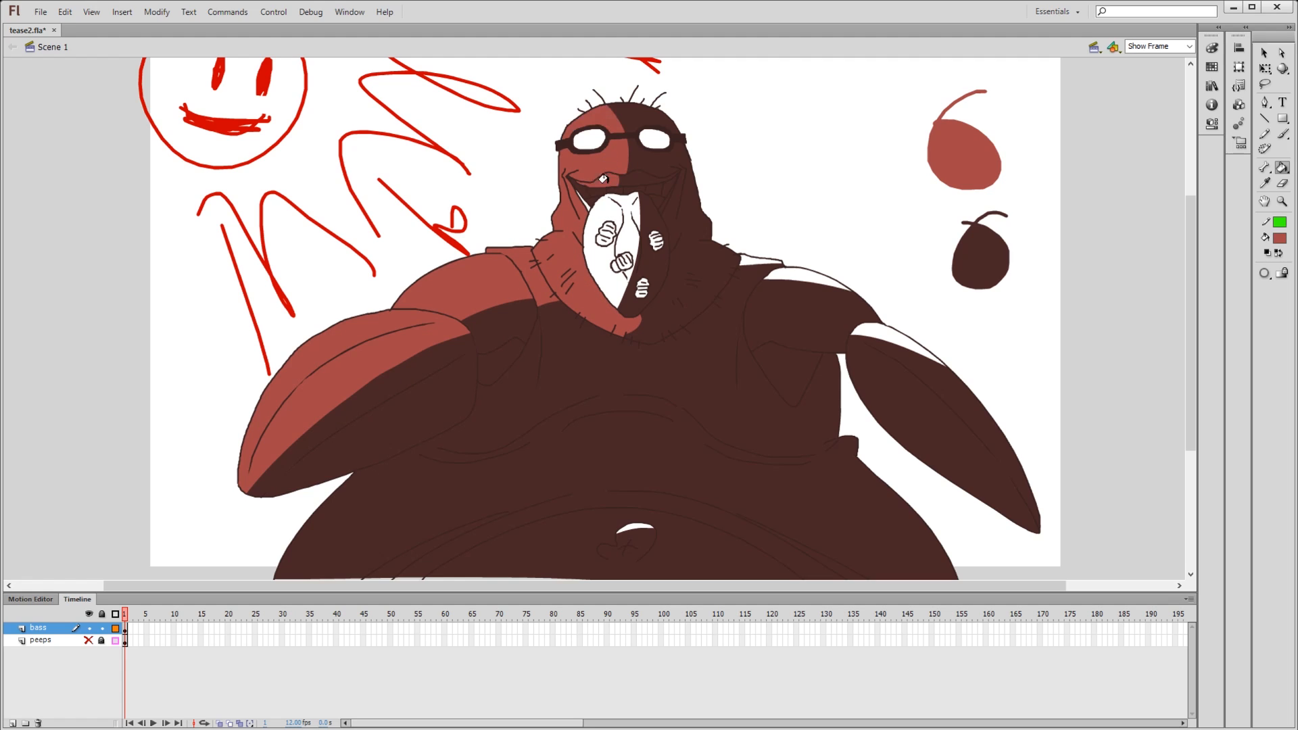
# - Fill the unshaded half of the tongue, its two bumps and the lower belly with brownish-red
pyautogui.click(595, 207)
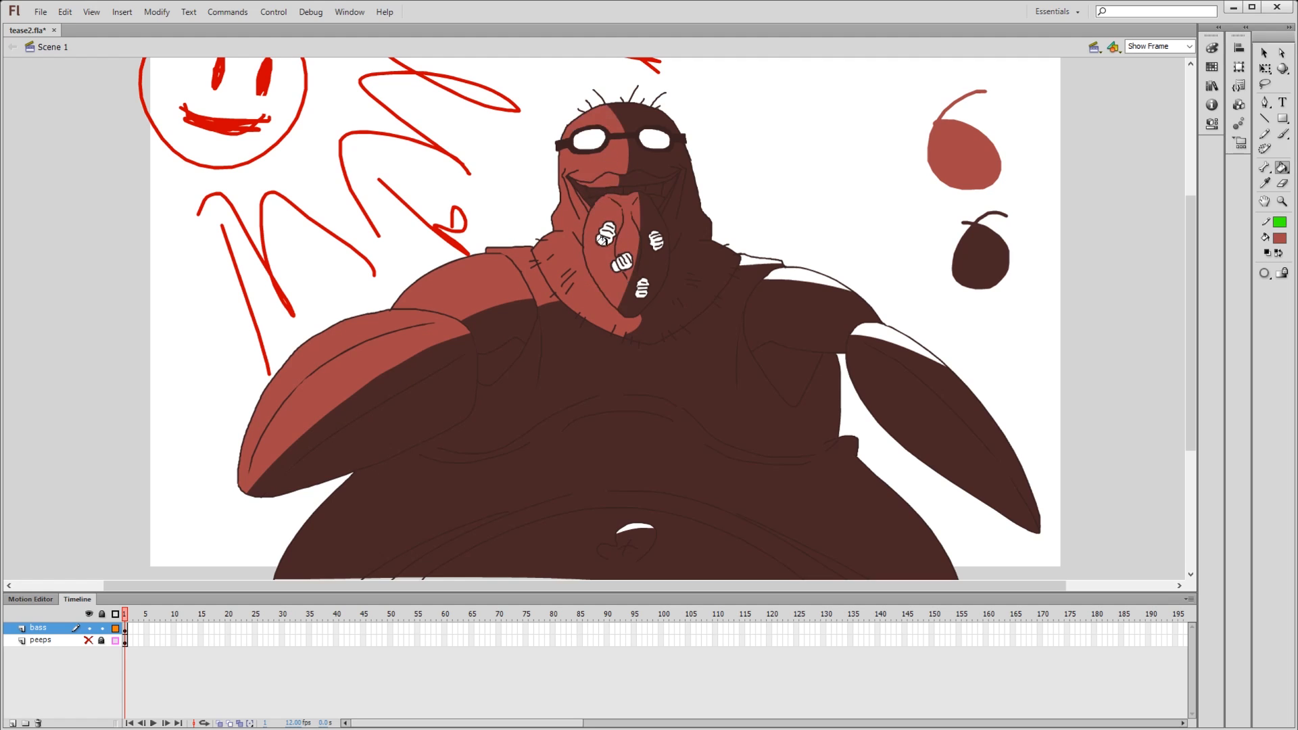
pyautogui.click(604, 236)
pyautogui.click(622, 263)
pyautogui.click(637, 521)
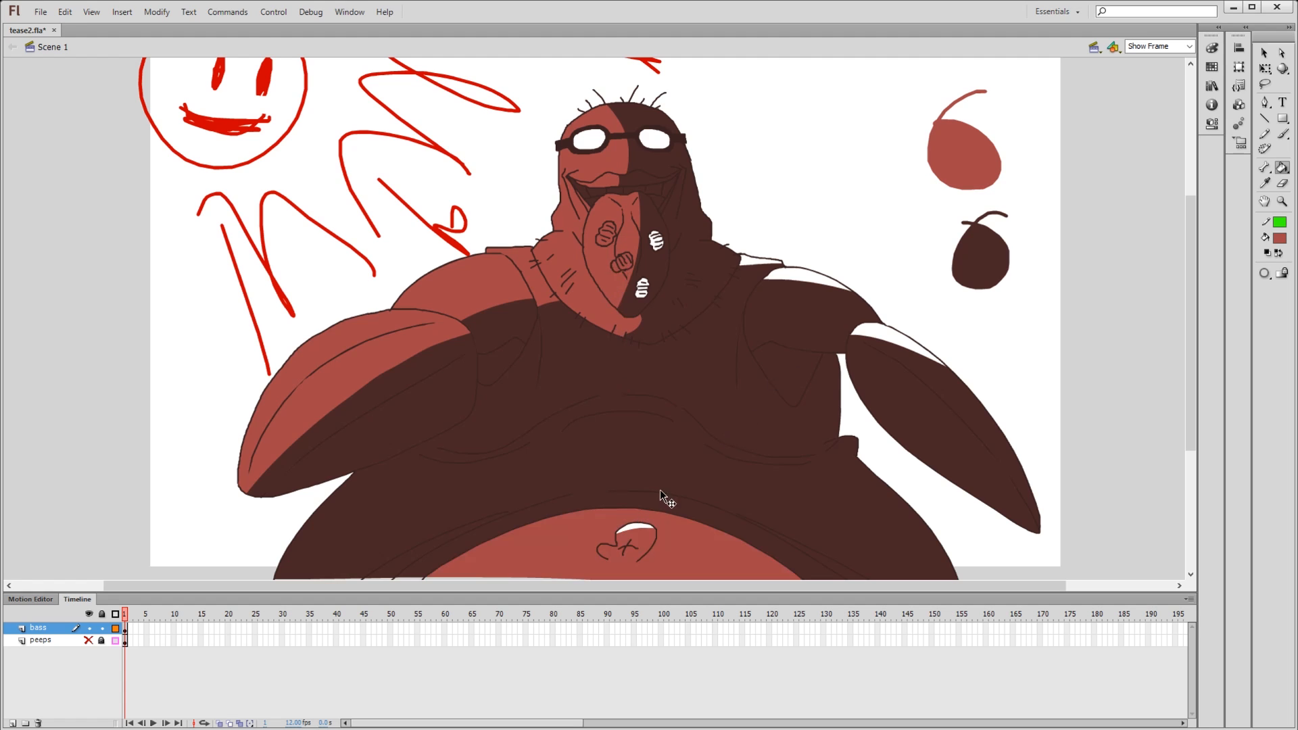
# - Undo the lower belly fill and fill the remaining white navel, shoulder, strap and arm highlights with brownish-red
pyautogui.hotkey('ctrl', 'z')
pyautogui.click(635, 526)
pyautogui.click(777, 284)
pyautogui.hotkey('ctrl', 'z')
pyautogui.click(795, 272)
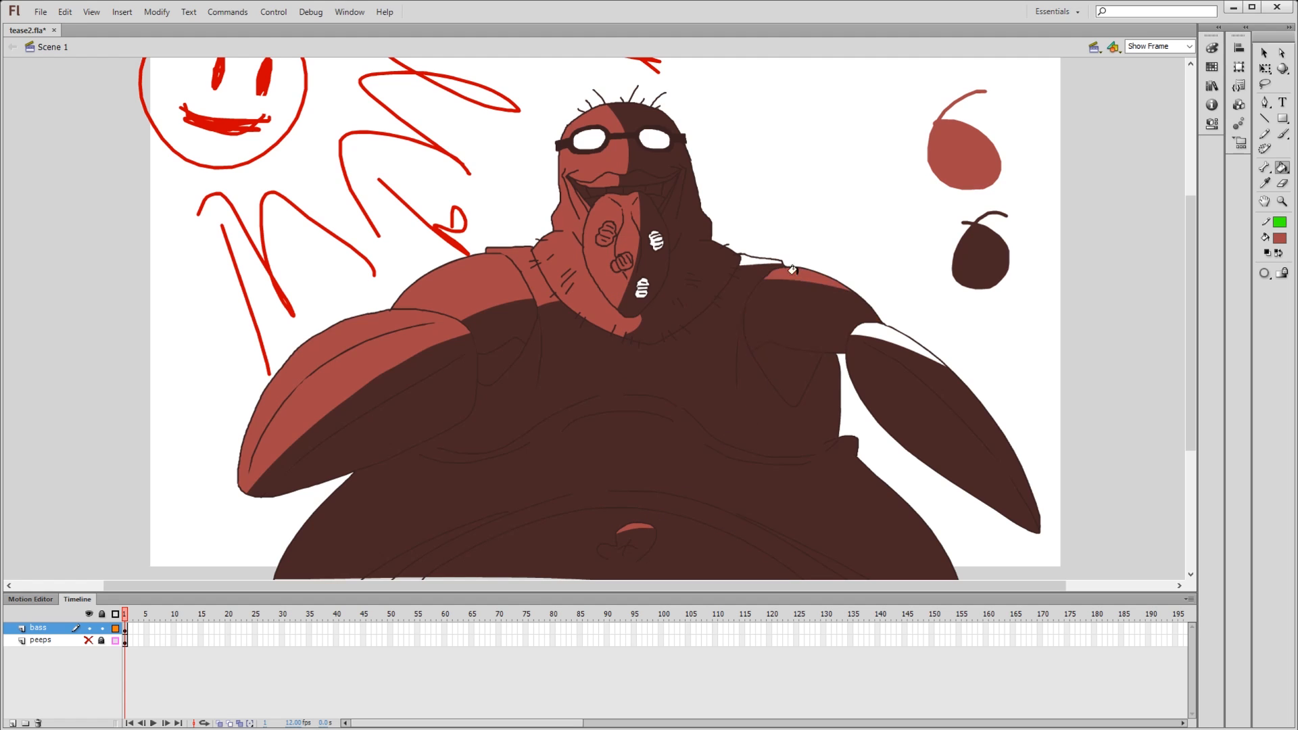
pyautogui.click(762, 260)
pyautogui.click(868, 328)
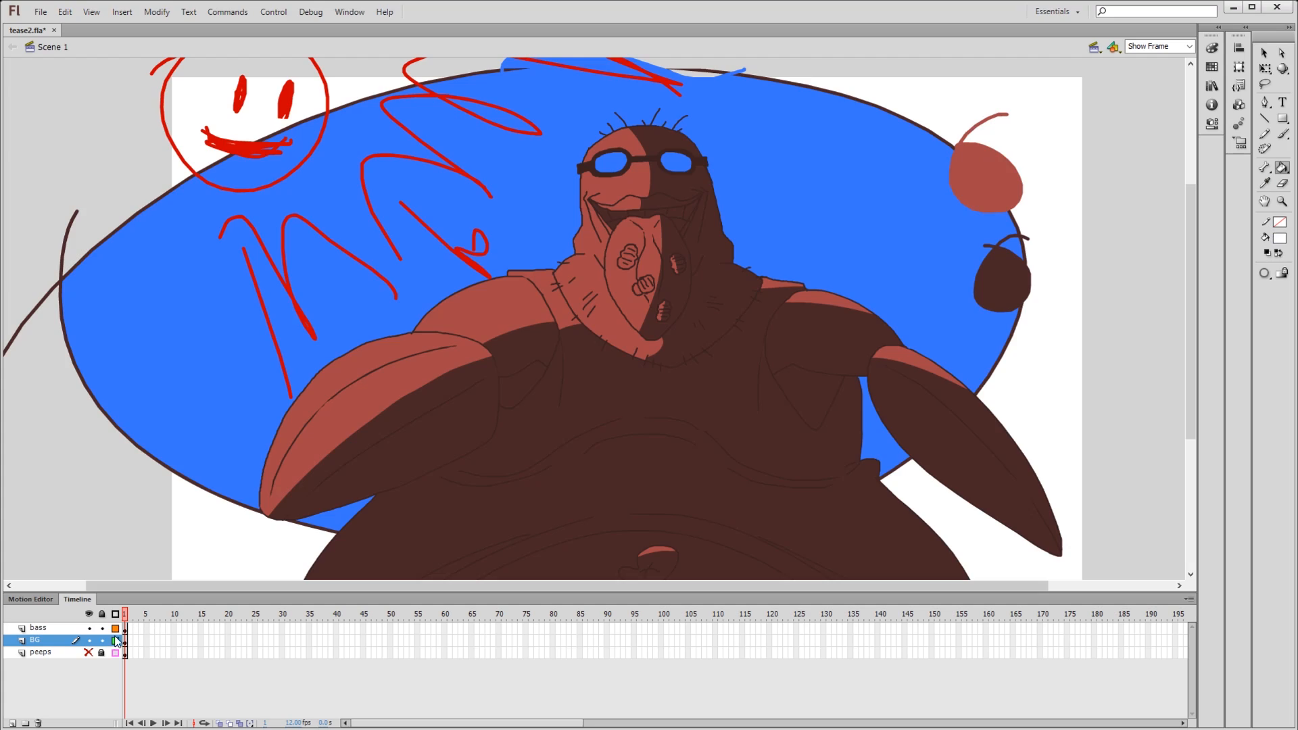
# - Fill both lenses of the glasses with white on the bass layer
pyautogui.click(127, 627)
pyautogui.press('e')
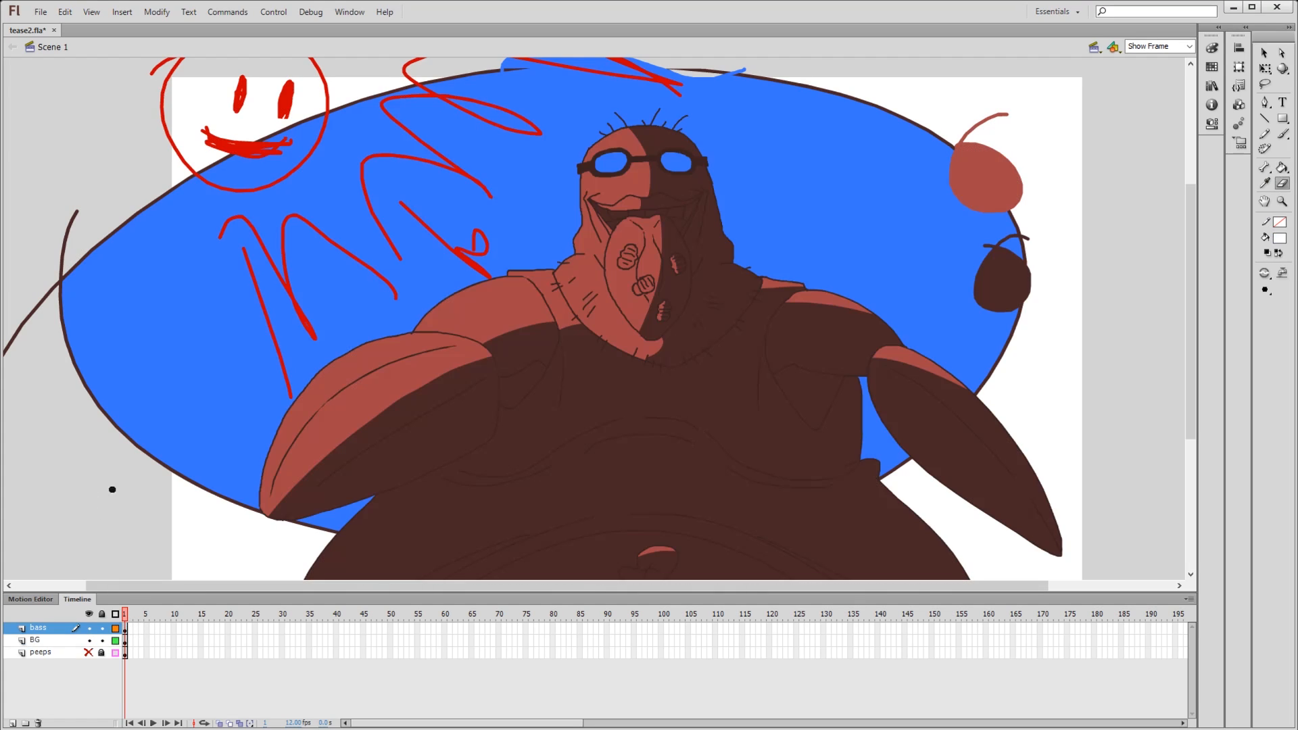
pyautogui.press('k')
pyautogui.click(612, 162)
pyautogui.click(676, 163)
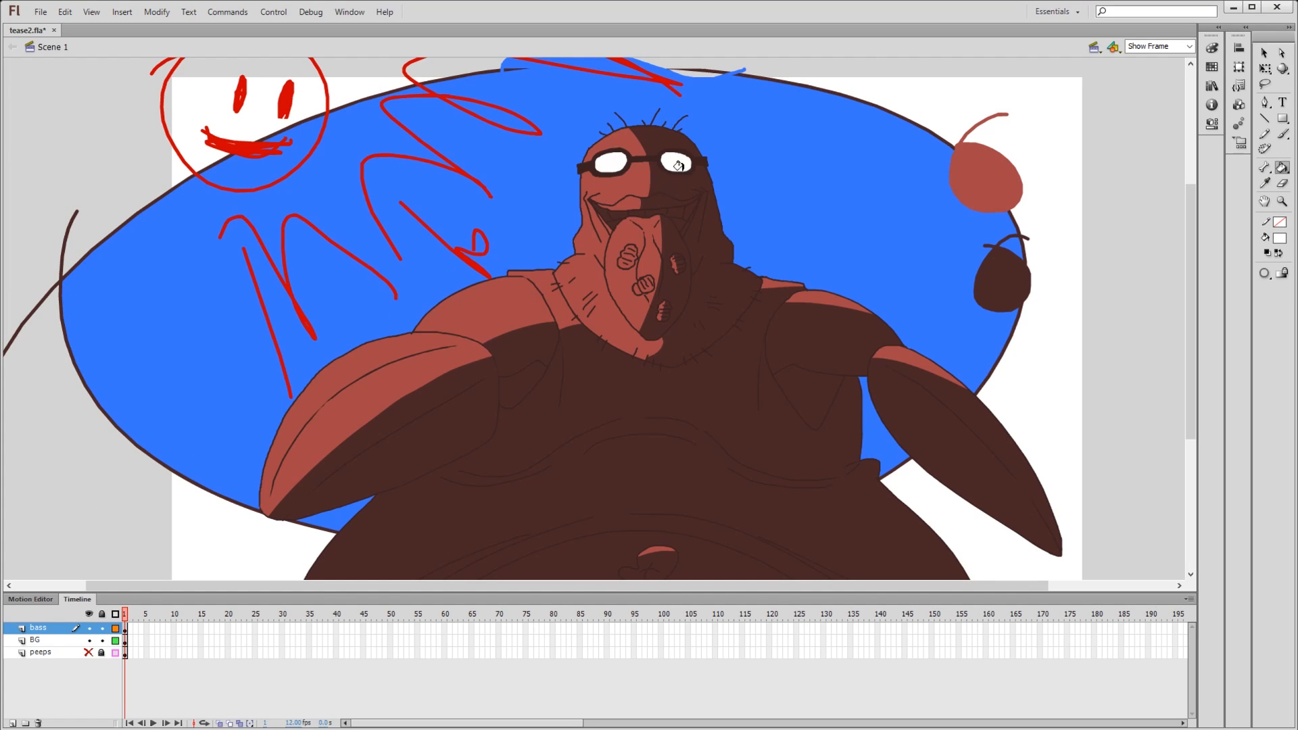
# - Delete the blue background artwork together with its BG layer
pyautogui.click(125, 639)
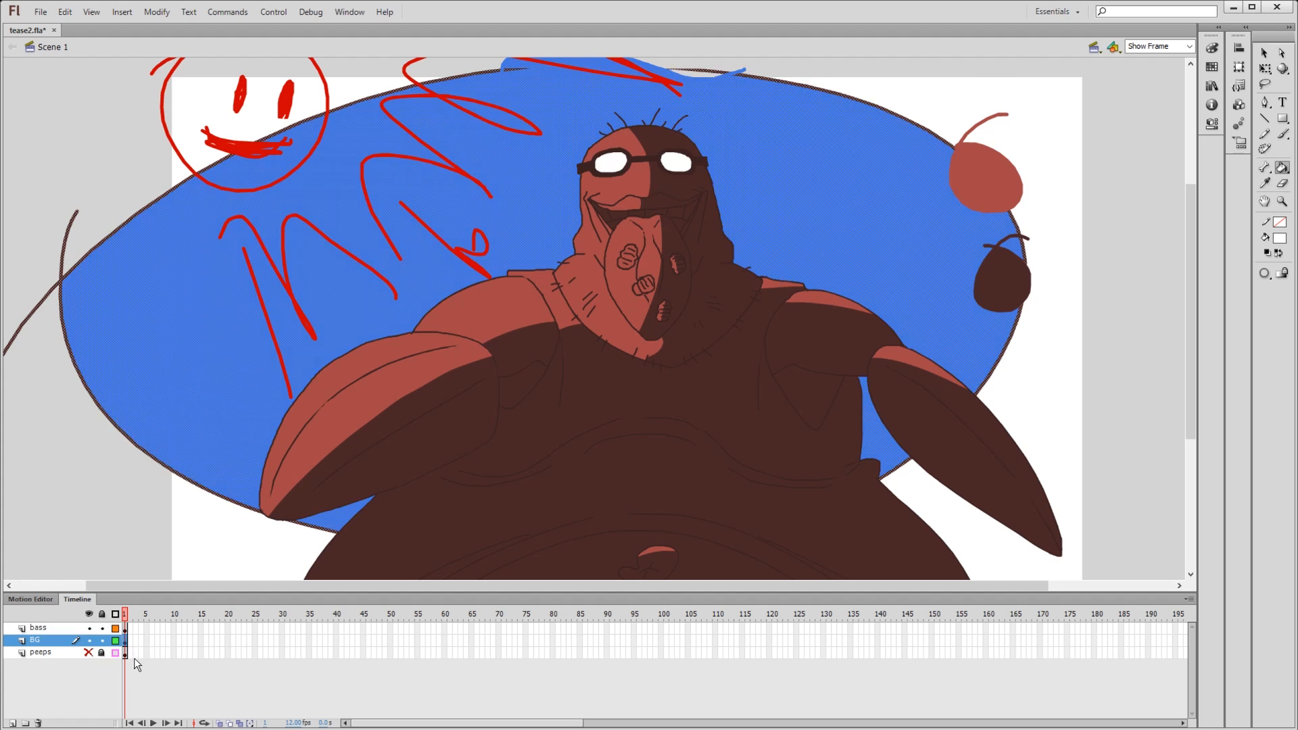
pyautogui.press('Delete')
pyautogui.click(38, 723)
pyautogui.press('e')
pyautogui.press('space')
pyautogui.moveTo(145, 466)
pyautogui.mouseDown()
pyautogui.moveTo(147, 403)
pyautogui.moveTo(145, 434)
pyautogui.mouseUp()
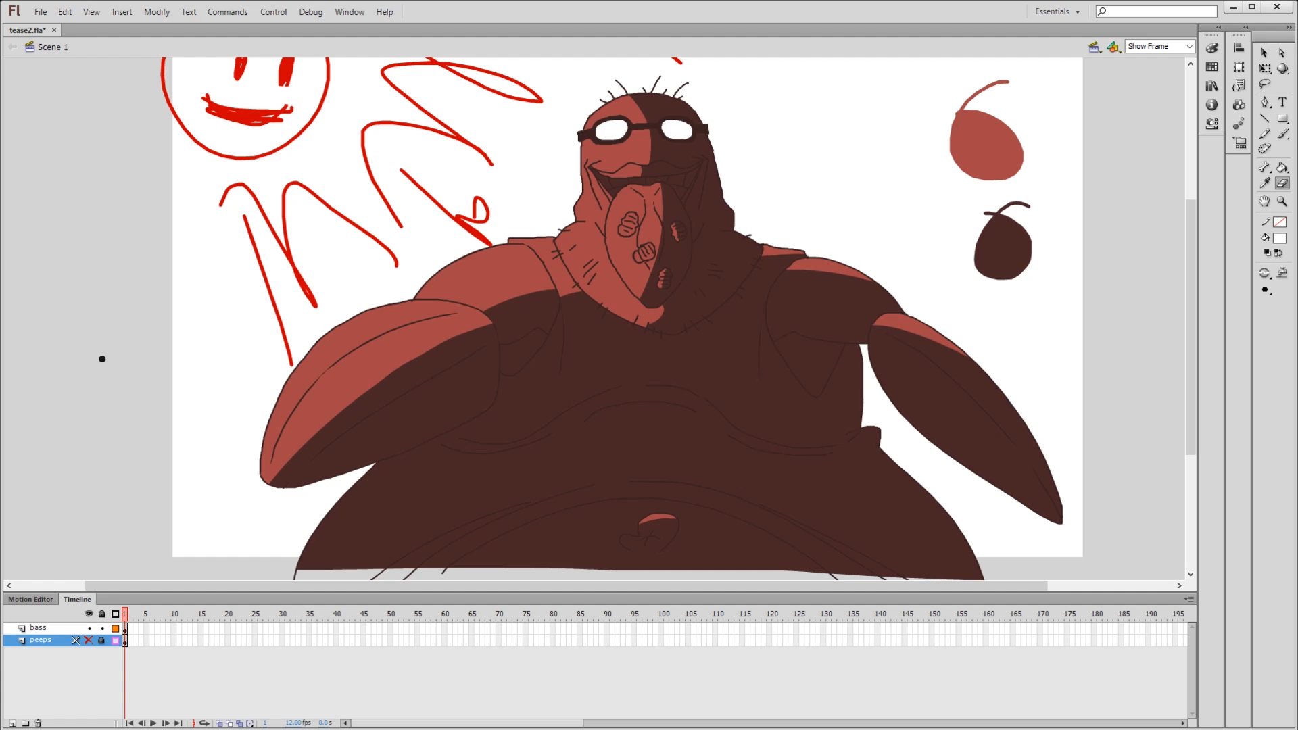
# - Set up the Pencil tool on the bass layer and sample the shoulder's brownish-red as the fill colour
pyautogui.press('y')
pyautogui.click(708, 352)
pyautogui.click(127, 627)
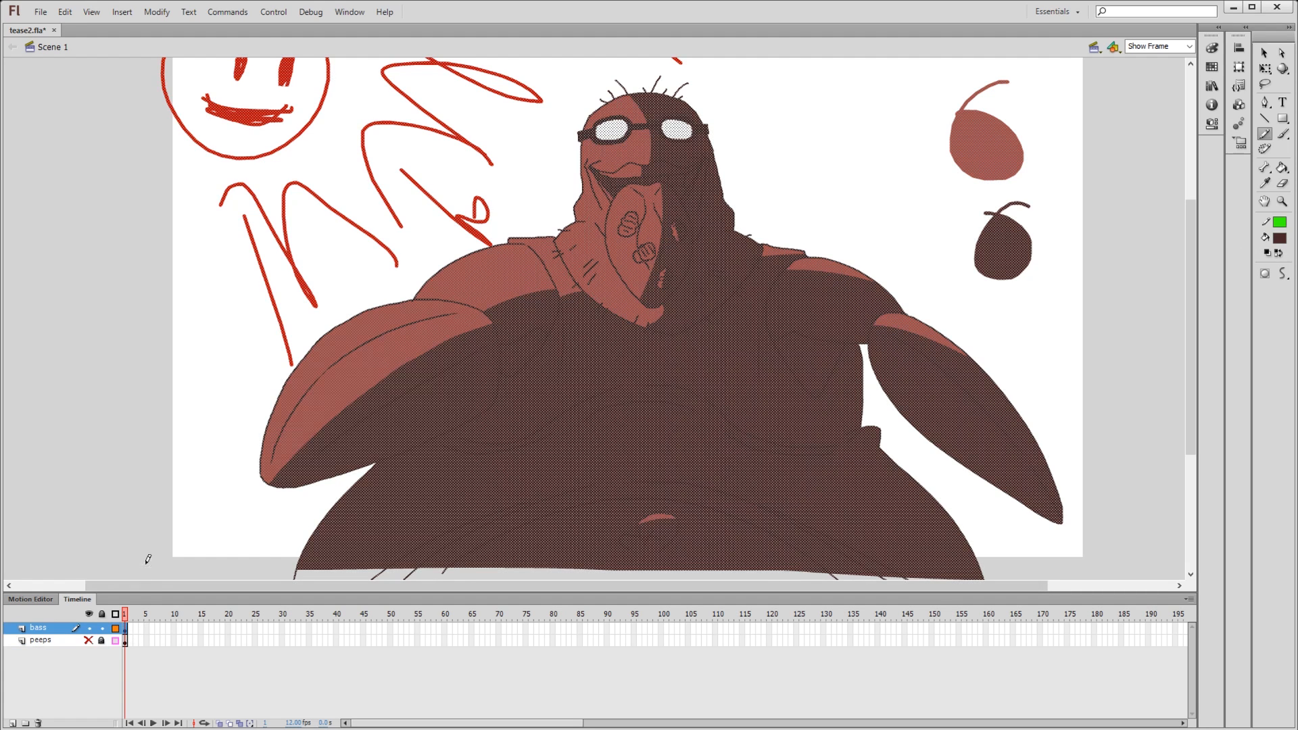
pyautogui.press('e')
pyautogui.press('y')
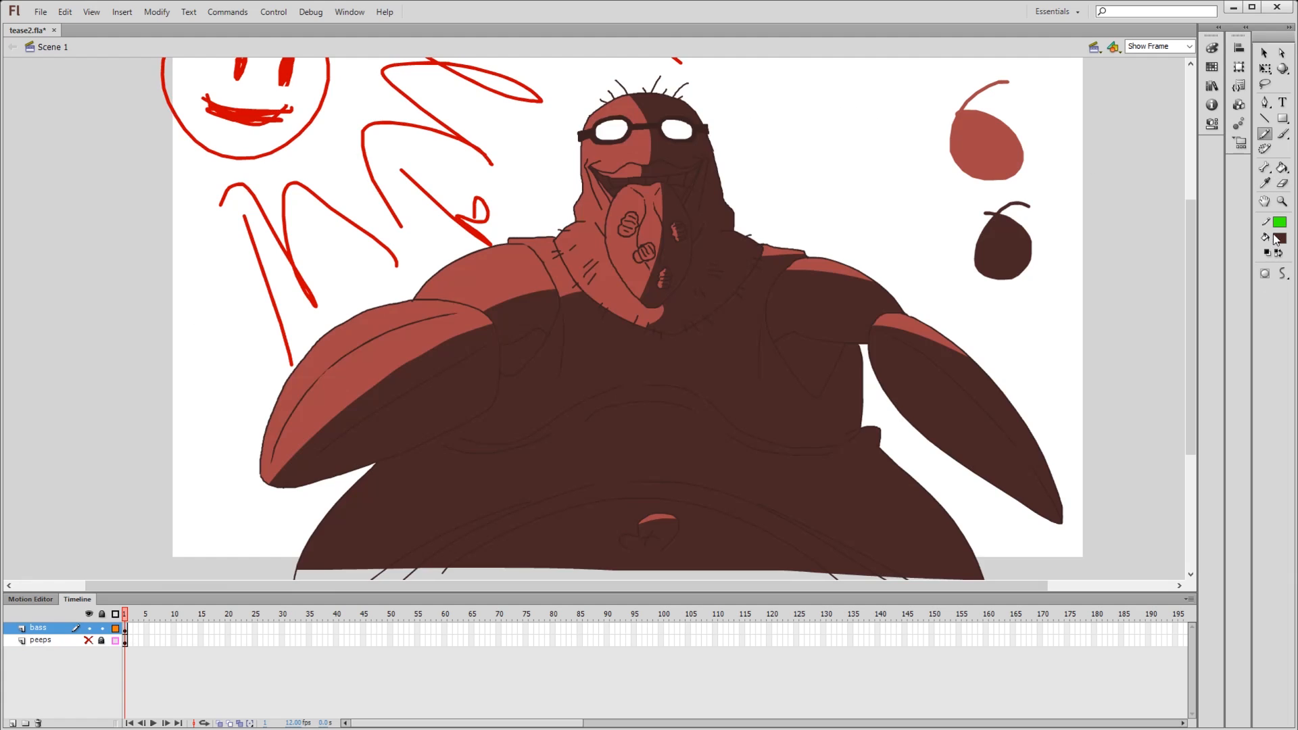
pyautogui.click(478, 276)
pyautogui.scroll(3, 343, 480)
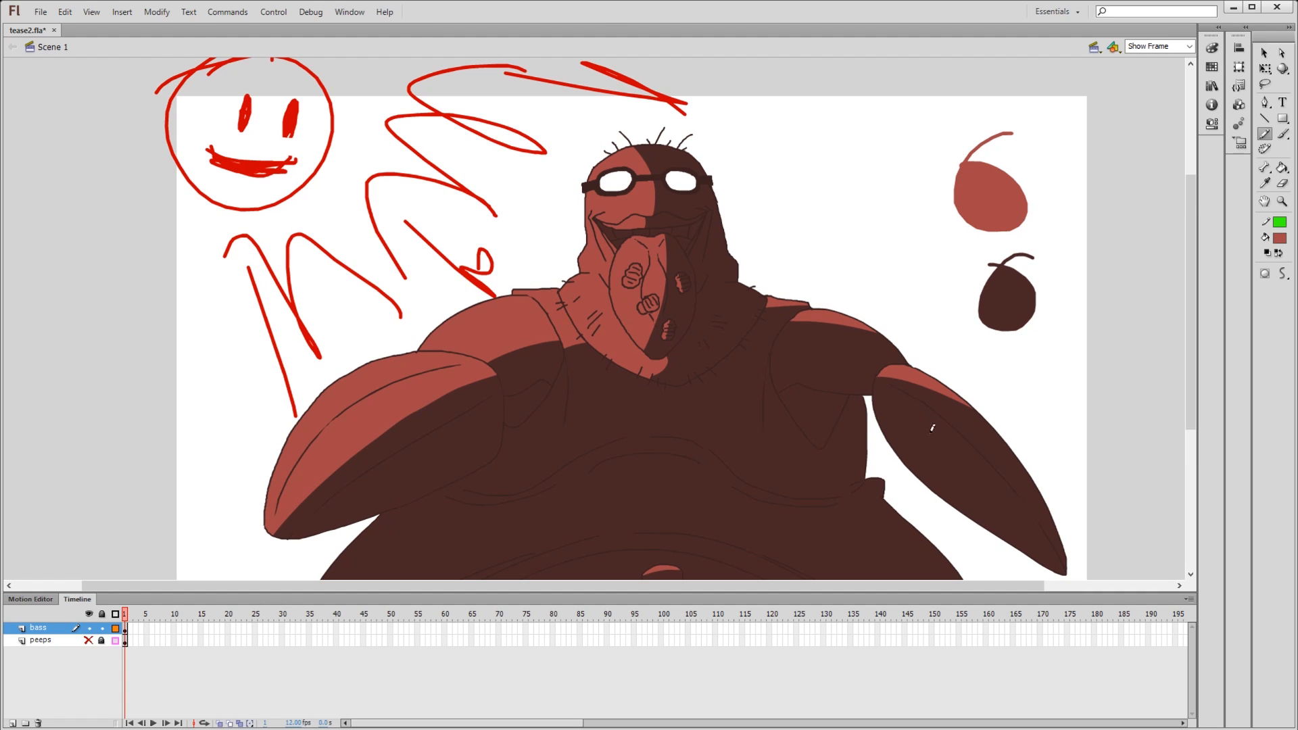
pyautogui.moveTo(1025, 460); pyautogui.dragTo(986, 359)
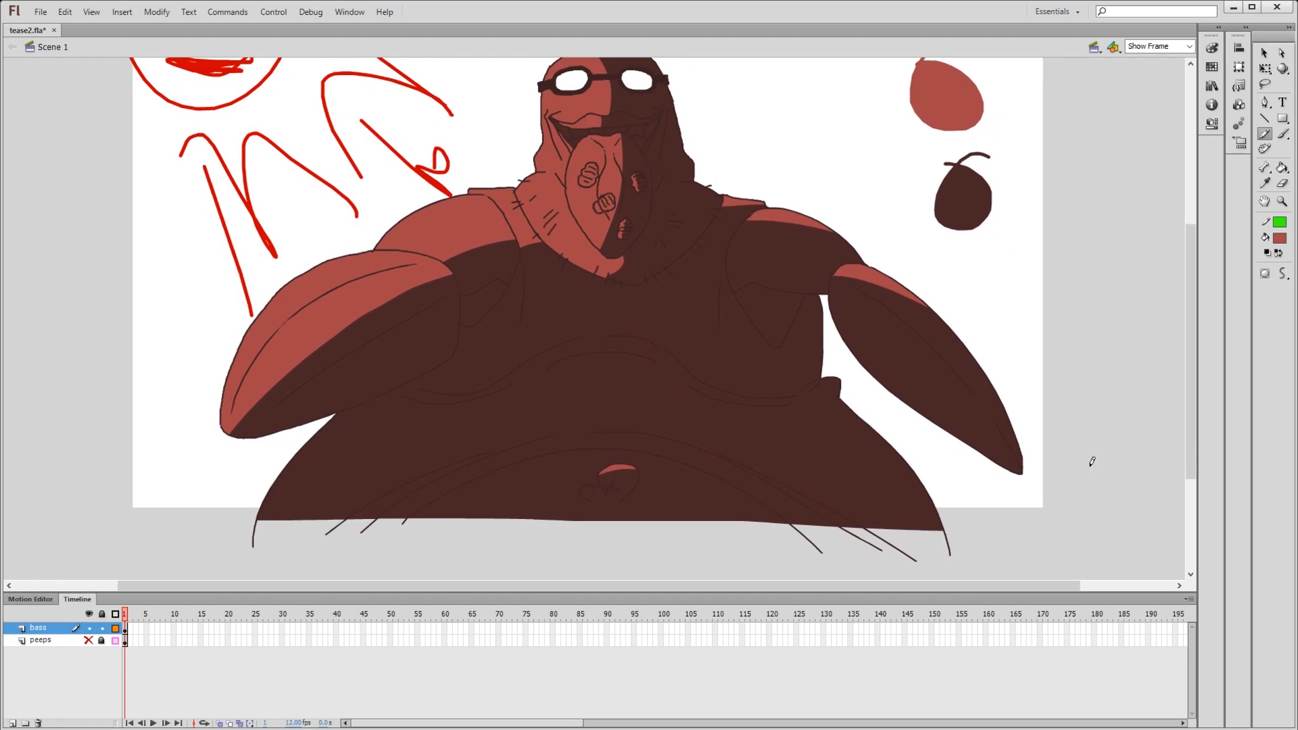
# - Try a pencil stroke off the arm's pointed tip, undo it, and brush a brownish-red circle there instead
pyautogui.moveTo(1019, 474); pyautogui.dragTo(1096, 511)
pyautogui.hotkey('ctrl', 'z')
pyautogui.press('b')
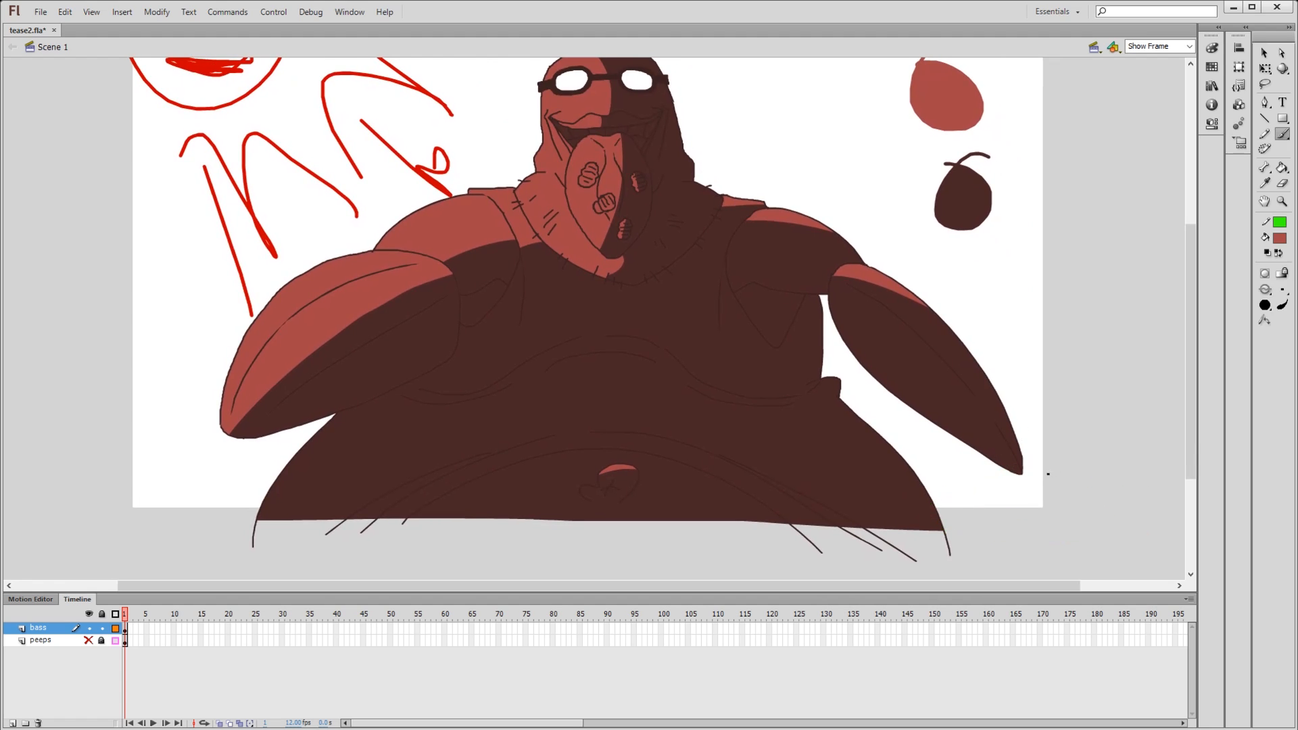
pyautogui.moveTo(1087, 443)
pyautogui.mouseDown()
pyautogui.moveTo(1096, 533)
pyautogui.moveTo(1012, 512)
pyautogui.mouseUp()
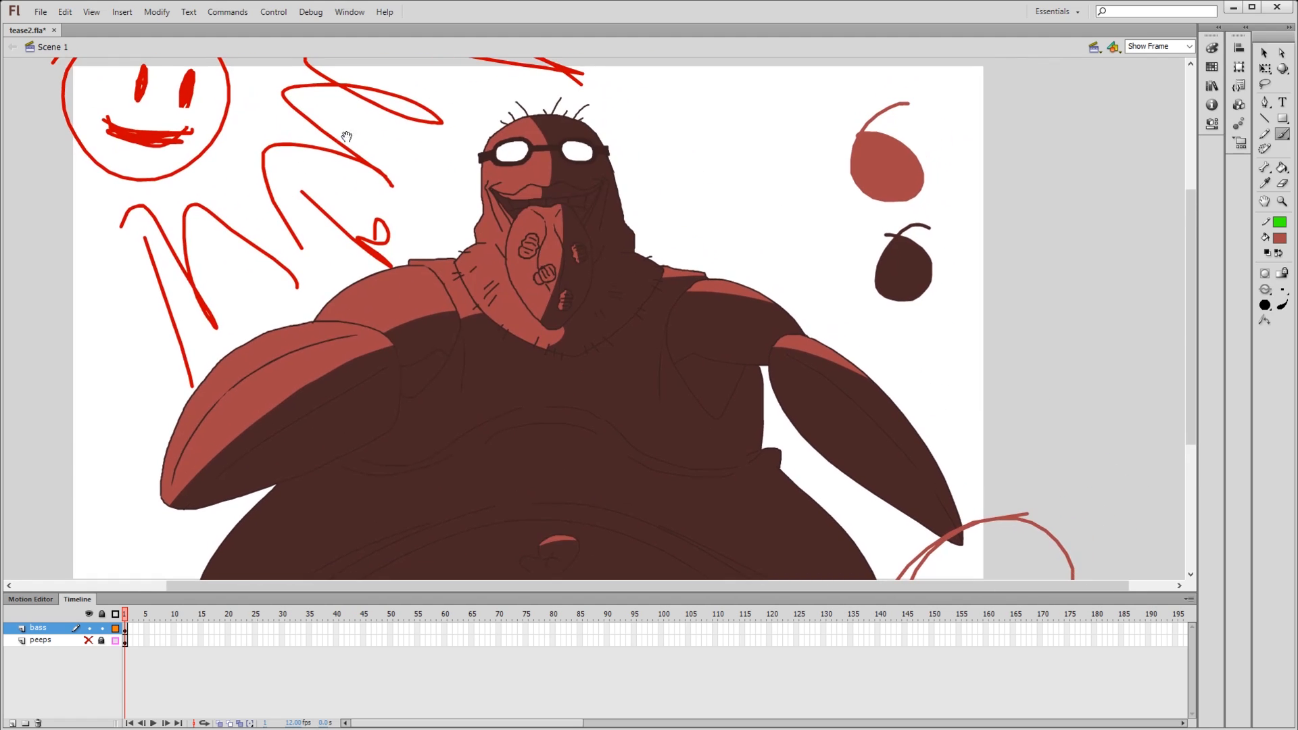
# - Brush a long curved brownish-red arrow with a thick head pointing down toward the area beside the circle
pyautogui.moveTo(346, 137); pyautogui.dragTo(346, 215)
pyautogui.moveTo(173, 143)
pyautogui.mouseDown()
pyautogui.moveTo(351, 216)
pyautogui.moveTo(344, 230)
pyautogui.moveTo(391, 212)
pyautogui.mouseUp()
pyautogui.moveTo(511, 293)
pyautogui.mouseDown()
pyautogui.moveTo(426, 266)
pyautogui.moveTo(285, 335)
pyautogui.moveTo(276, 319)
pyautogui.mouseUp()
pyautogui.moveTo(178, 233)
pyautogui.mouseDown()
pyautogui.moveTo(207, 215)
pyautogui.moveTo(1022, 548)
pyautogui.moveTo(1006, 340)
pyautogui.moveTo(1030, 376)
pyautogui.moveTo(1083, 326)
pyautogui.mouseUp()
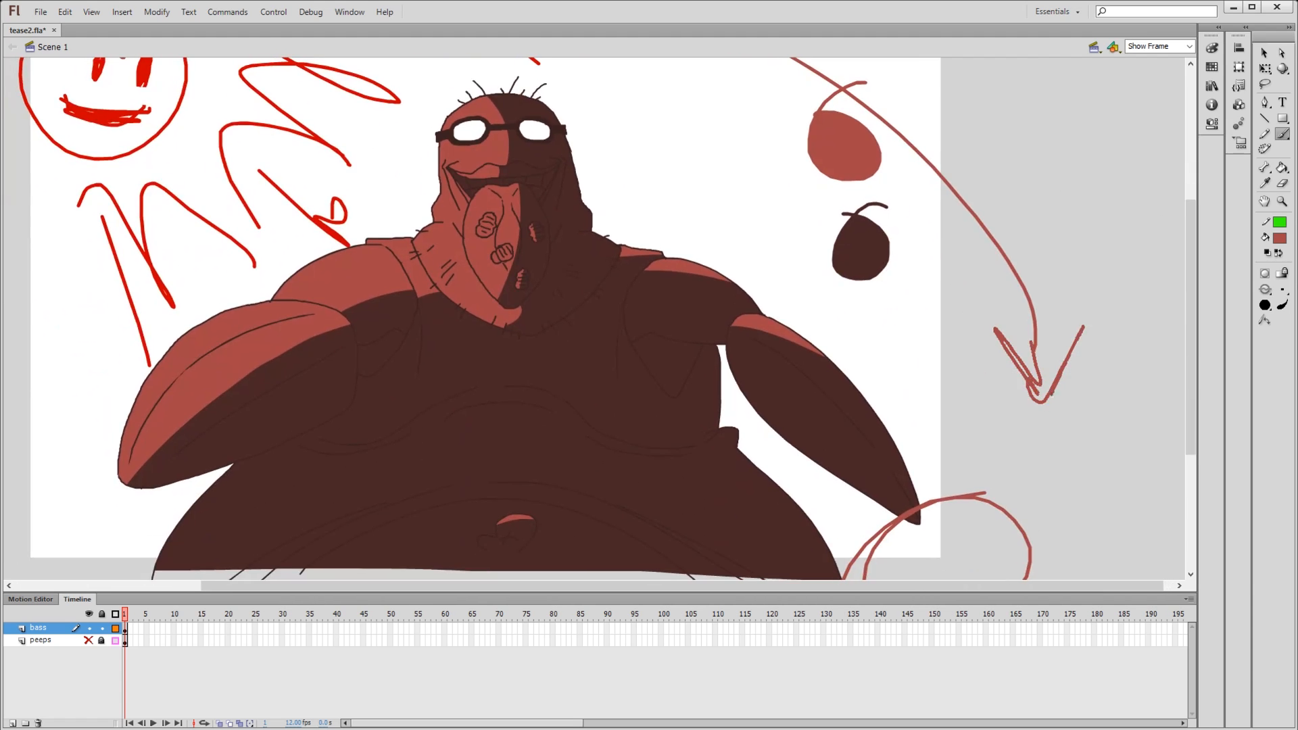
pyautogui.moveTo(995, 331); pyautogui.dragTo(1066, 325)
pyautogui.moveTo(811, 375); pyautogui.dragTo(807, 279)
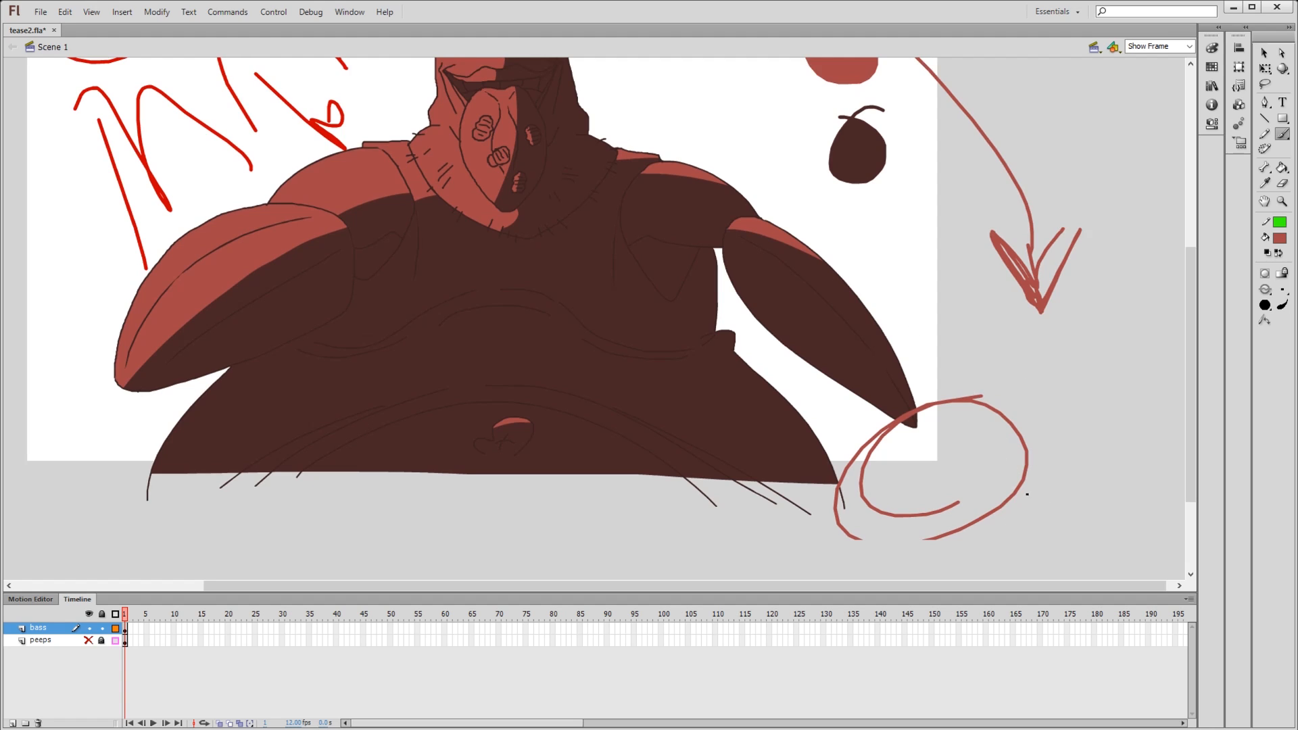
# - Doodle a dome-topped figure with a stem and rounded base beneath the arrow in brownish-red
pyautogui.moveTo(1014, 499); pyautogui.dragTo(1047, 396)
pyautogui.moveTo(1066, 518); pyautogui.dragTo(1103, 421)
pyautogui.moveTo(1031, 398)
pyautogui.mouseDown()
pyautogui.moveTo(1131, 431)
pyautogui.moveTo(1056, 371)
pyautogui.mouseUp()
pyautogui.moveTo(1022, 509)
pyautogui.mouseDown()
pyautogui.moveTo(1030, 414)
pyautogui.moveTo(1093, 400)
pyautogui.moveTo(1025, 501)
pyautogui.moveTo(1088, 418)
pyautogui.mouseUp()
pyautogui.moveTo(1009, 423); pyautogui.dragTo(992, 477)
pyautogui.moveTo(1020, 387); pyautogui.dragTo(1020, 451)
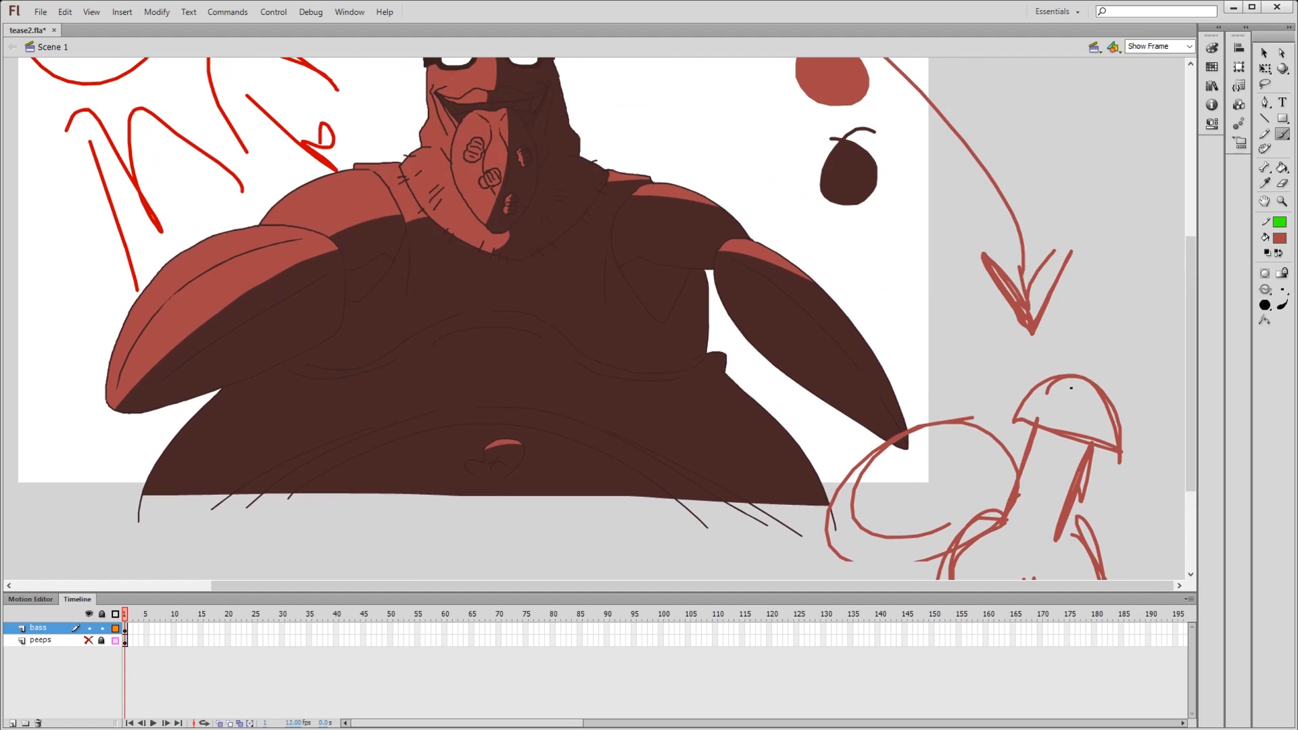
pyautogui.moveTo(1077, 379); pyautogui.dragTo(1079, 399)
pyautogui.moveTo(1058, 445); pyautogui.dragTo(1070, 417)
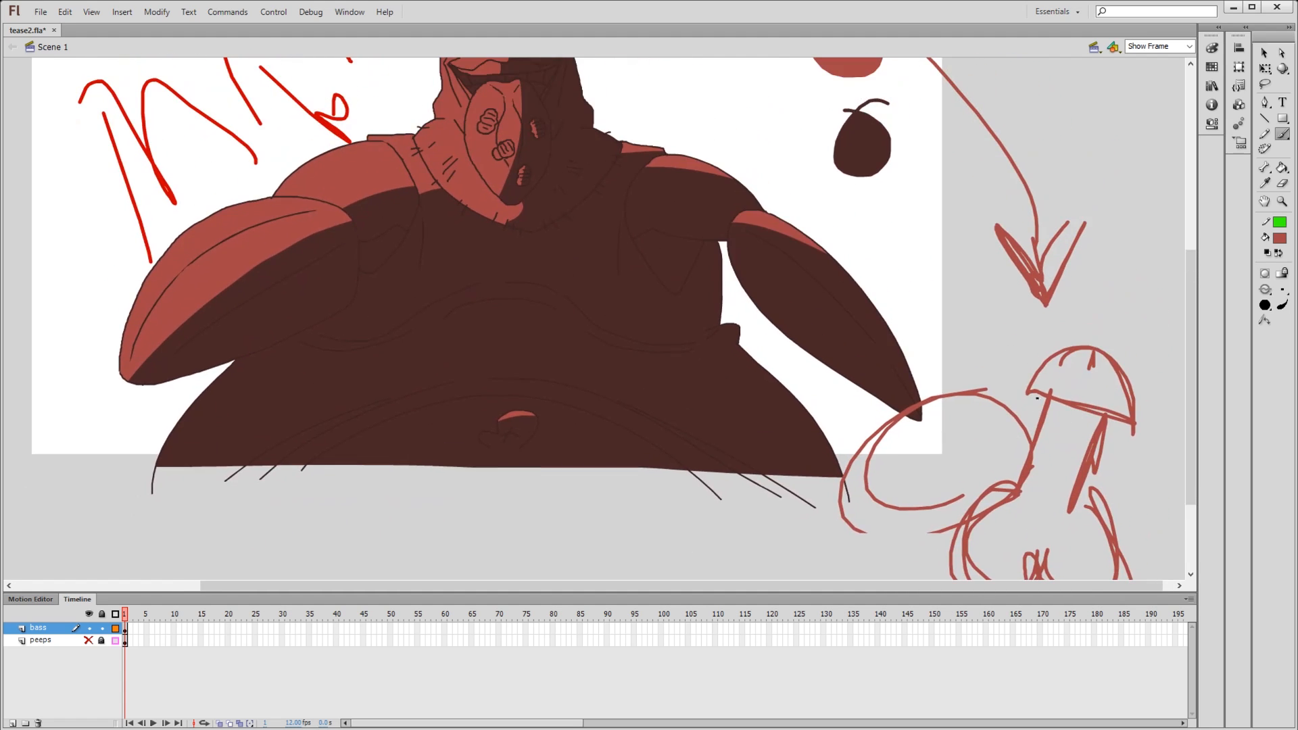
# - Scribble over the dome-topped doodle and brush an arrow from it toward the character's arm
pyautogui.moveTo(1020, 297)
pyautogui.mouseDown()
pyautogui.moveTo(1055, 411)
pyautogui.moveTo(1052, 481)
pyautogui.moveTo(1074, 423)
pyautogui.mouseUp()
pyautogui.moveTo(1107, 426); pyautogui.dragTo(1125, 435)
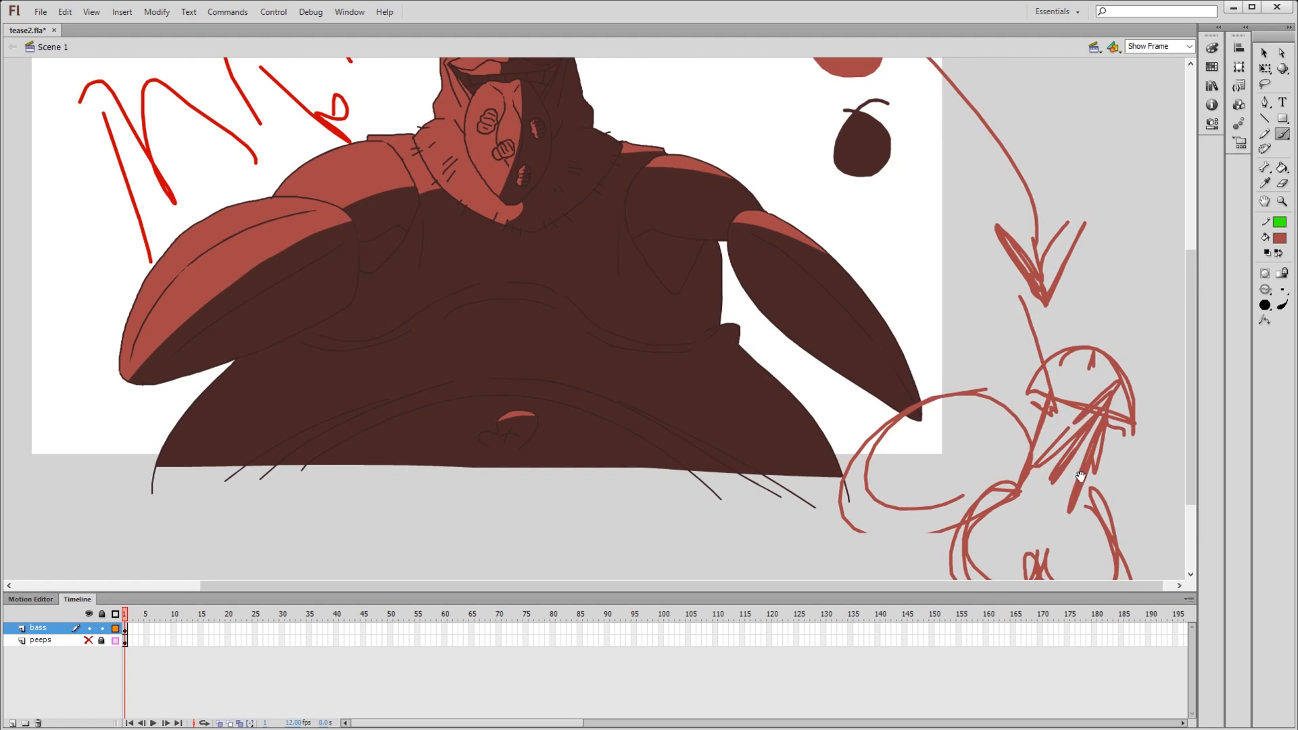
pyautogui.moveTo(1081, 477); pyautogui.dragTo(1090, 401)
pyautogui.moveTo(1100, 432)
pyautogui.mouseDown()
pyautogui.moveTo(1112, 466)
pyautogui.moveTo(999, 497)
pyautogui.mouseUp()
pyautogui.moveTo(1050, 452); pyautogui.dragTo(1007, 492)
pyautogui.moveTo(1022, 406); pyautogui.dragTo(1023, 496)
pyautogui.moveTo(1050, 468)
pyautogui.mouseDown()
pyautogui.moveTo(946, 386)
pyautogui.moveTo(966, 439)
pyautogui.moveTo(999, 382)
pyautogui.mouseUp()
pyautogui.moveTo(967, 342)
pyautogui.mouseDown()
pyautogui.moveTo(1086, 388)
pyautogui.moveTo(1085, 358)
pyautogui.mouseUp()
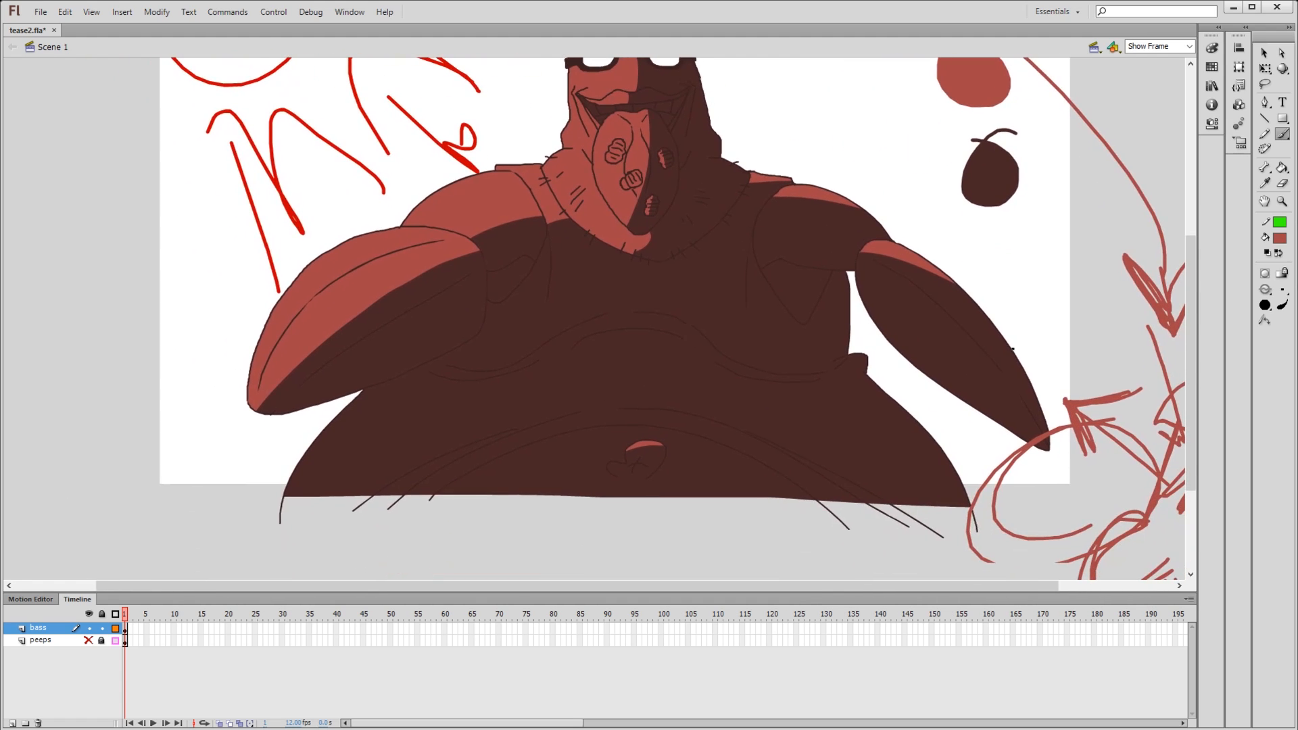
# - Switch back to the Pencil tool and resample the brownish-red swatch blob as the fill colour
pyautogui.press('y')
pyautogui.moveTo(858, 327); pyautogui.dragTo(820, 360)
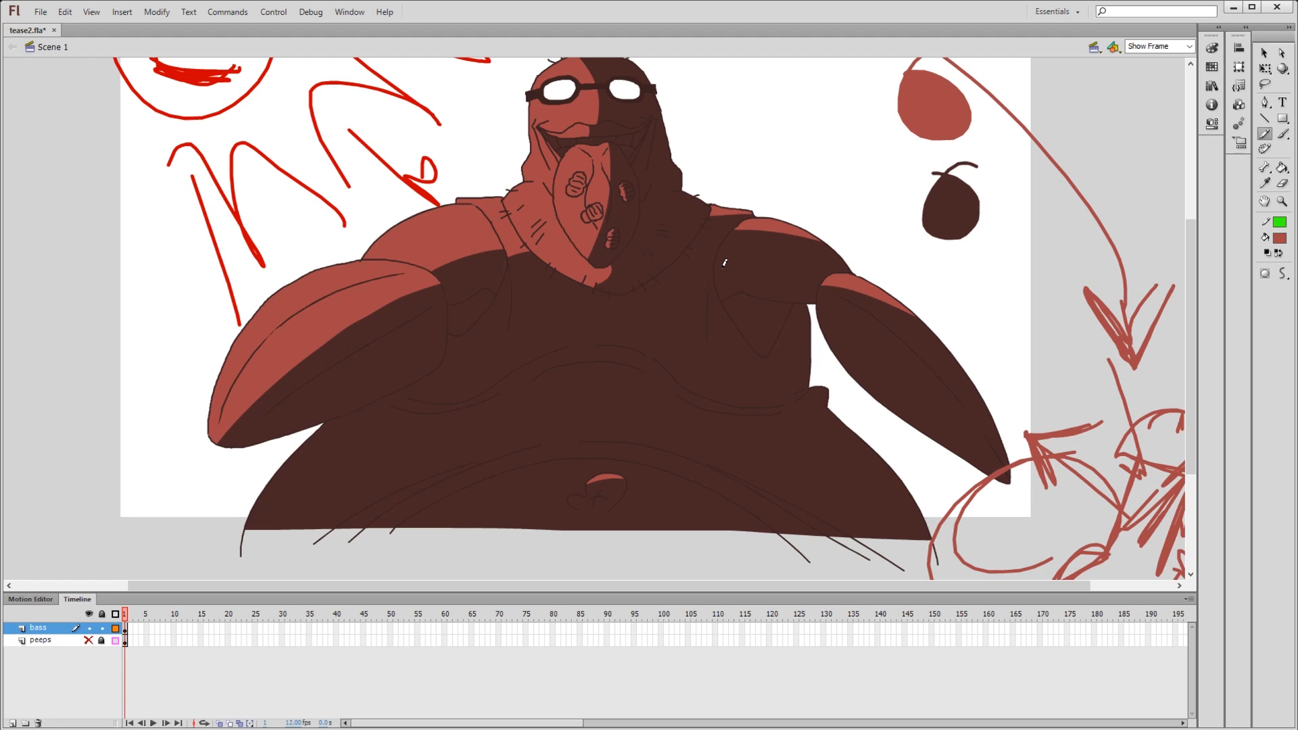
pyautogui.moveTo(1082, 312); pyautogui.dragTo(1115, 312)
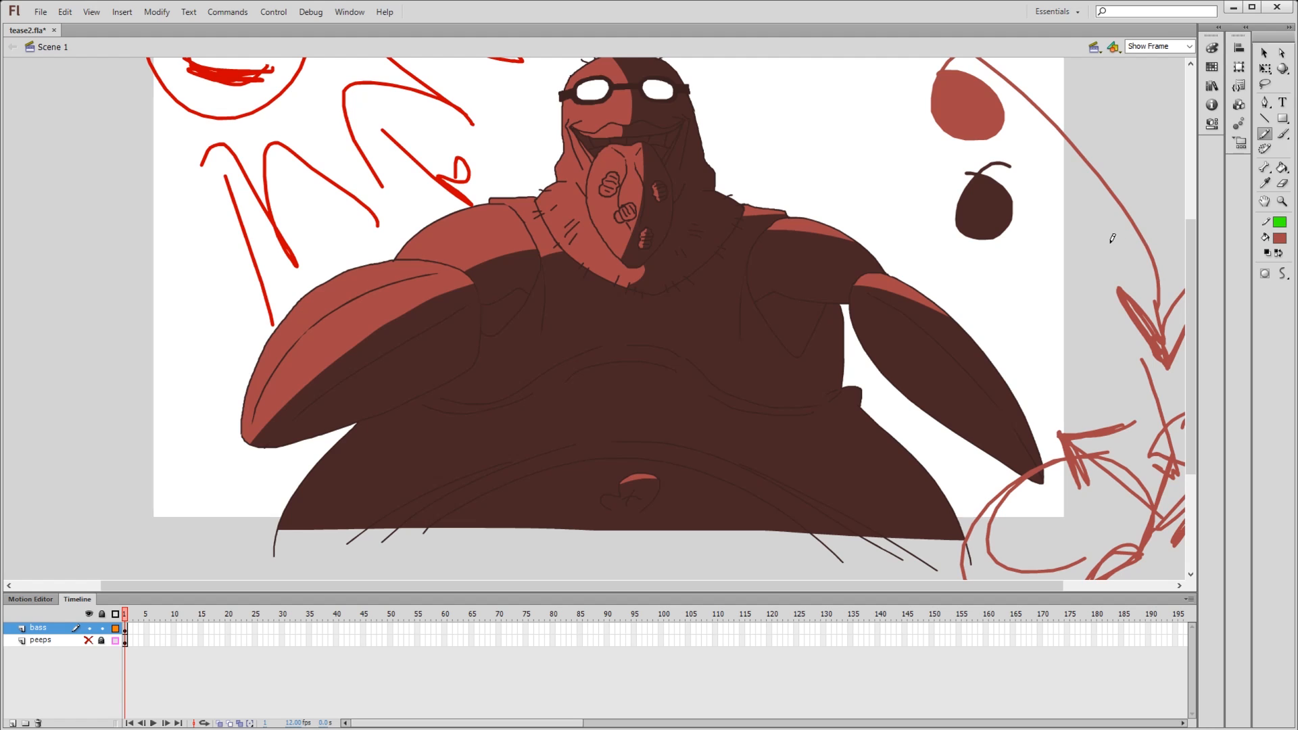
pyautogui.moveTo(1012, 251); pyautogui.dragTo(991, 292)
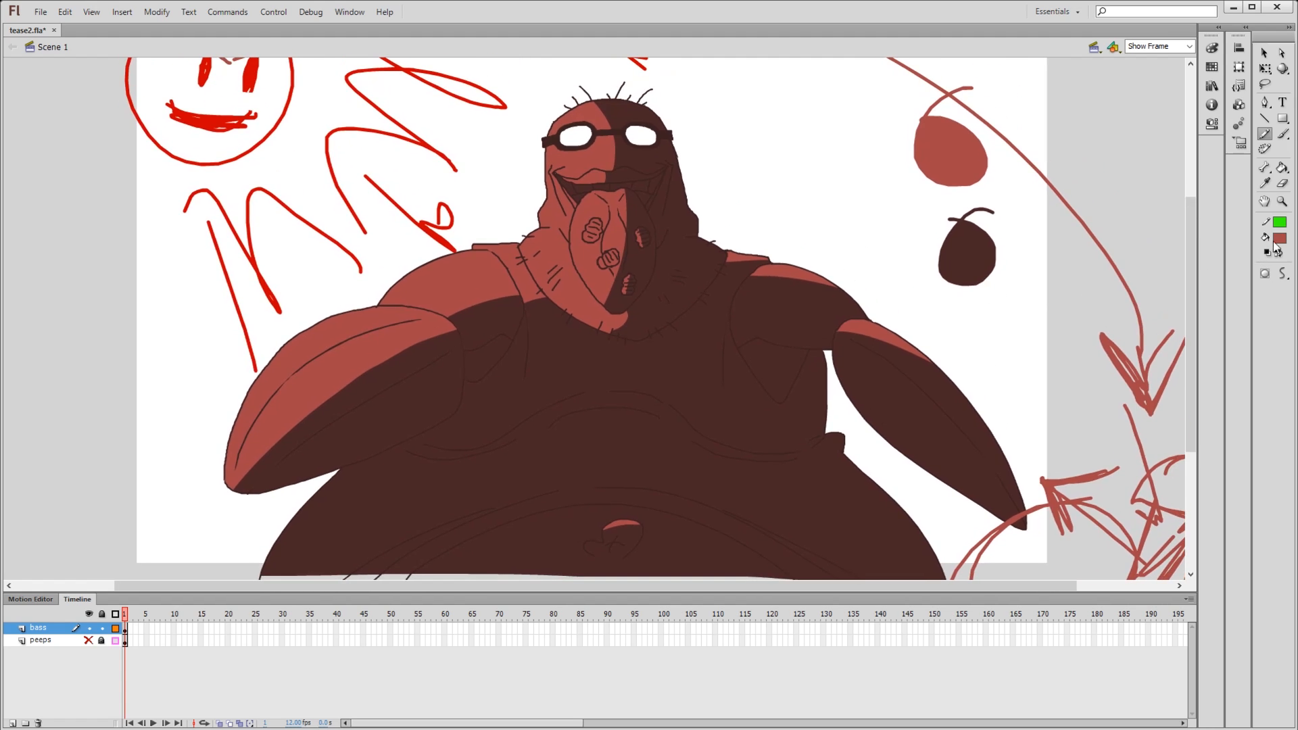
pyautogui.click(956, 160)
pyautogui.moveTo(893, 497); pyautogui.dragTo(870, 411)
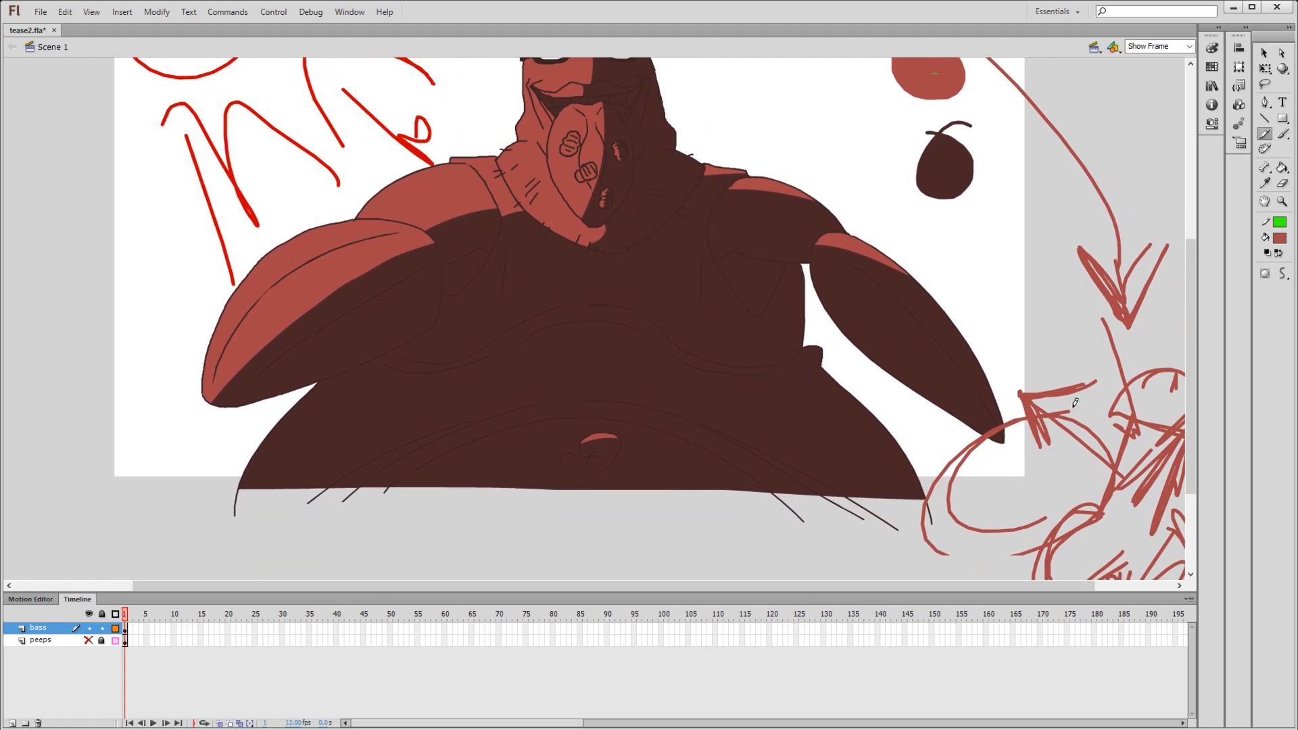
# - Undo the stray pencil mark and all brushed doodles, arrows and the circle beside the character
pyautogui.hotkey('ctrl', 'z')
pyautogui.hotkey('ctrl', 'z')
pyautogui.hotkey('ctrl', 'z')
pyautogui.hotkey('ctrl', 'z')
pyautogui.hotkey('ctrl', 'z')
pyautogui.hotkey('ctrl', 'z')
pyautogui.hotkey('ctrl', 'z')
pyautogui.hotkey('ctrl', 'z')
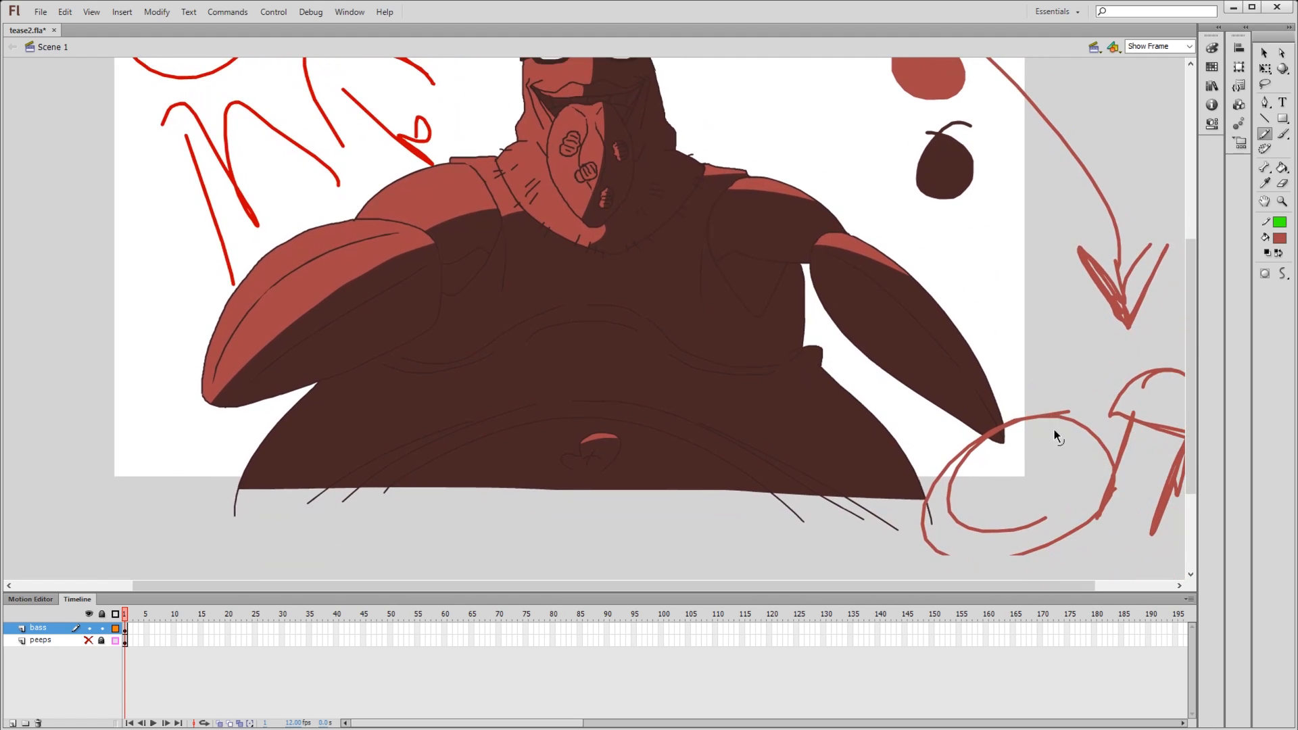
pyautogui.hotkey('ctrl', 'z')
pyautogui.hotkey('ctrl', 'z')
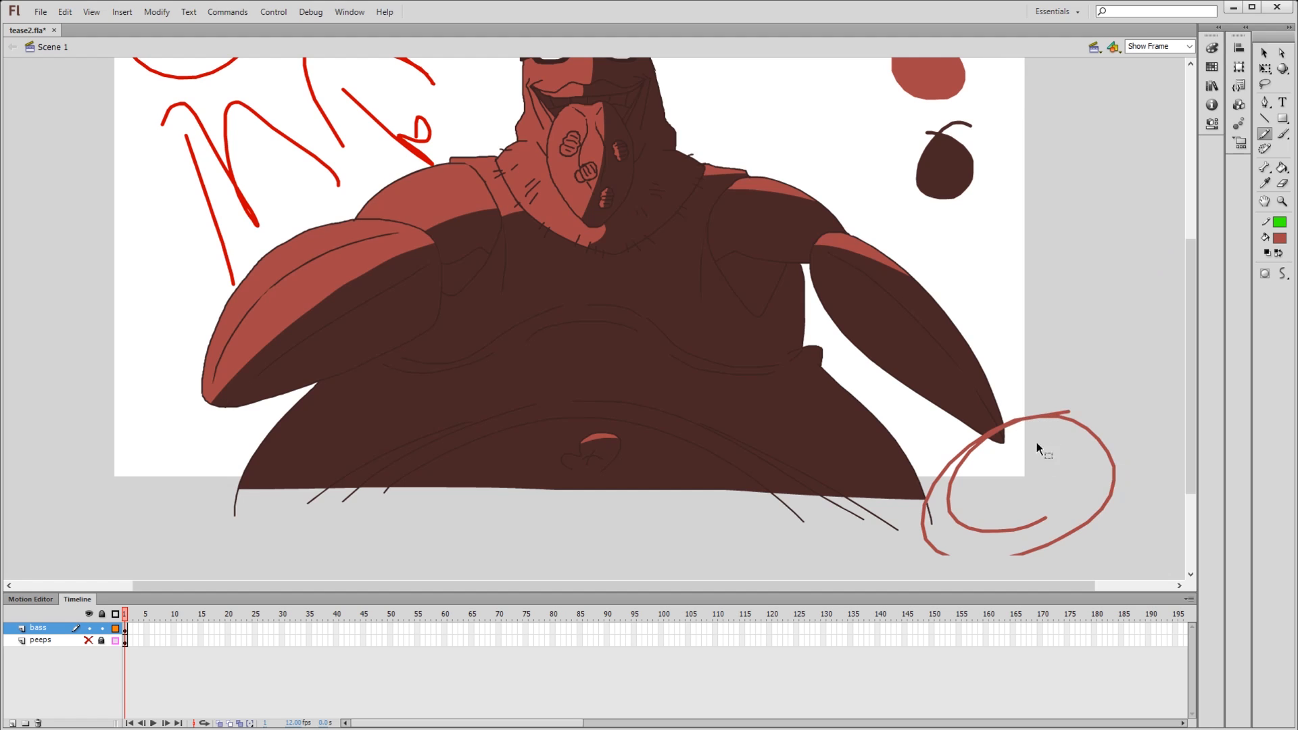
pyautogui.hotkey('ctrl', 'z')
pyautogui.hotkey('ctrl', 'z')
pyautogui.moveTo(880, 364); pyautogui.dragTo(868, 418)
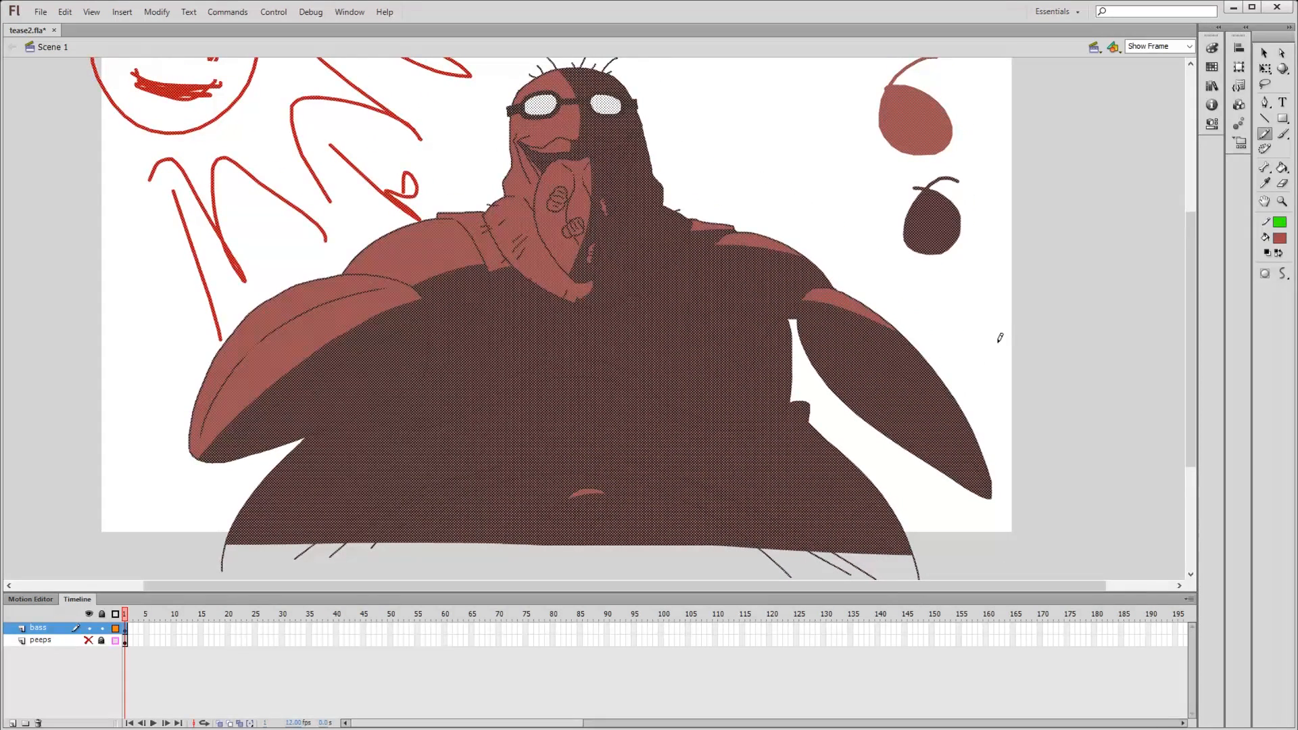
# - Draw green pencil lines marking narrow rim-light strips along the shaded side of the belly and torso
pyautogui.press('e')
pyautogui.press('y')
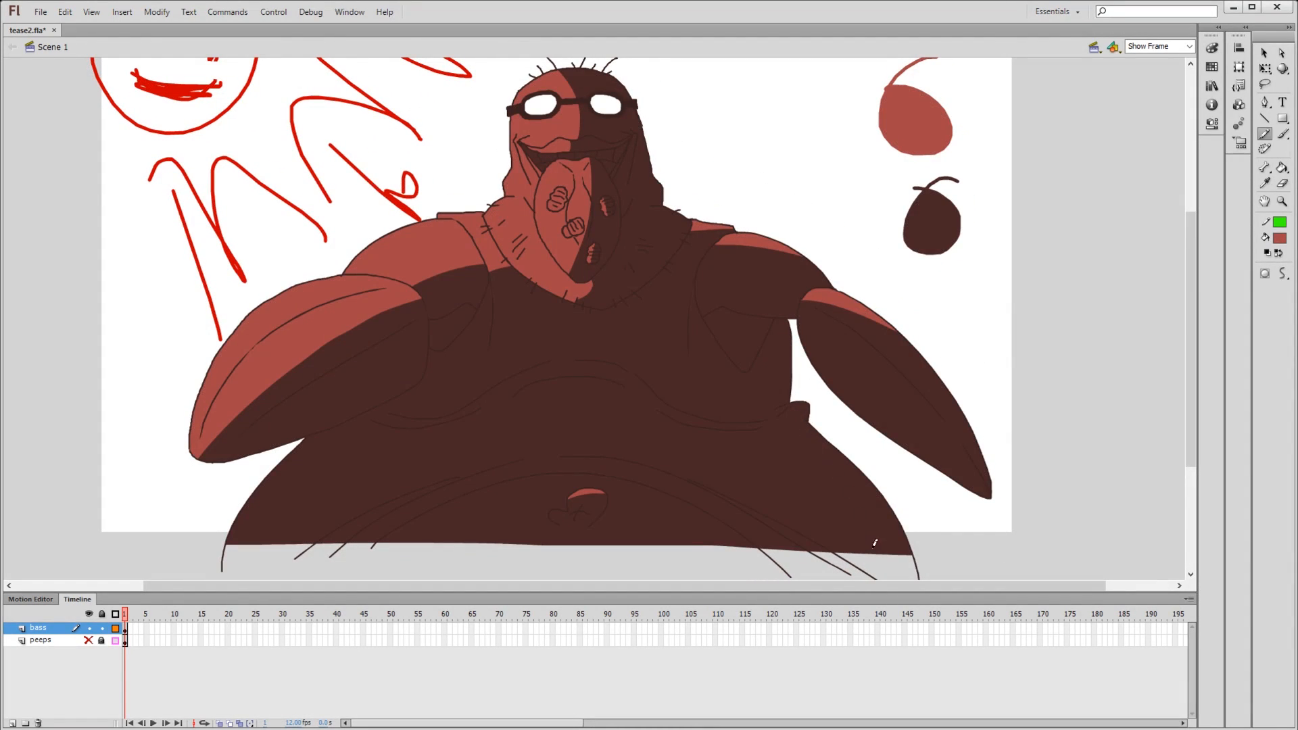
pyautogui.moveTo(898, 566)
pyautogui.mouseDown()
pyautogui.moveTo(860, 494)
pyautogui.moveTo(776, 401)
pyautogui.moveTo(785, 307)
pyautogui.mouseUp()
pyautogui.moveTo(899, 445)
pyautogui.mouseDown()
pyautogui.moveTo(954, 466)
pyautogui.moveTo(968, 396)
pyautogui.mouseUp()
pyautogui.press('space')
pyautogui.moveTo(892, 359); pyautogui.dragTo(903, 360)
pyautogui.moveTo(674, 396)
pyautogui.mouseDown()
pyautogui.moveTo(787, 408)
pyautogui.moveTo(733, 413)
pyautogui.moveTo(750, 434)
pyautogui.mouseUp()
pyautogui.hotkey('ctrl', 'z')
# - Mark off a thin strip on the tongue's shaded edge with a green pencil line and fill it with light pink
pyautogui.moveTo(659, 357); pyautogui.dragTo(685, 238)
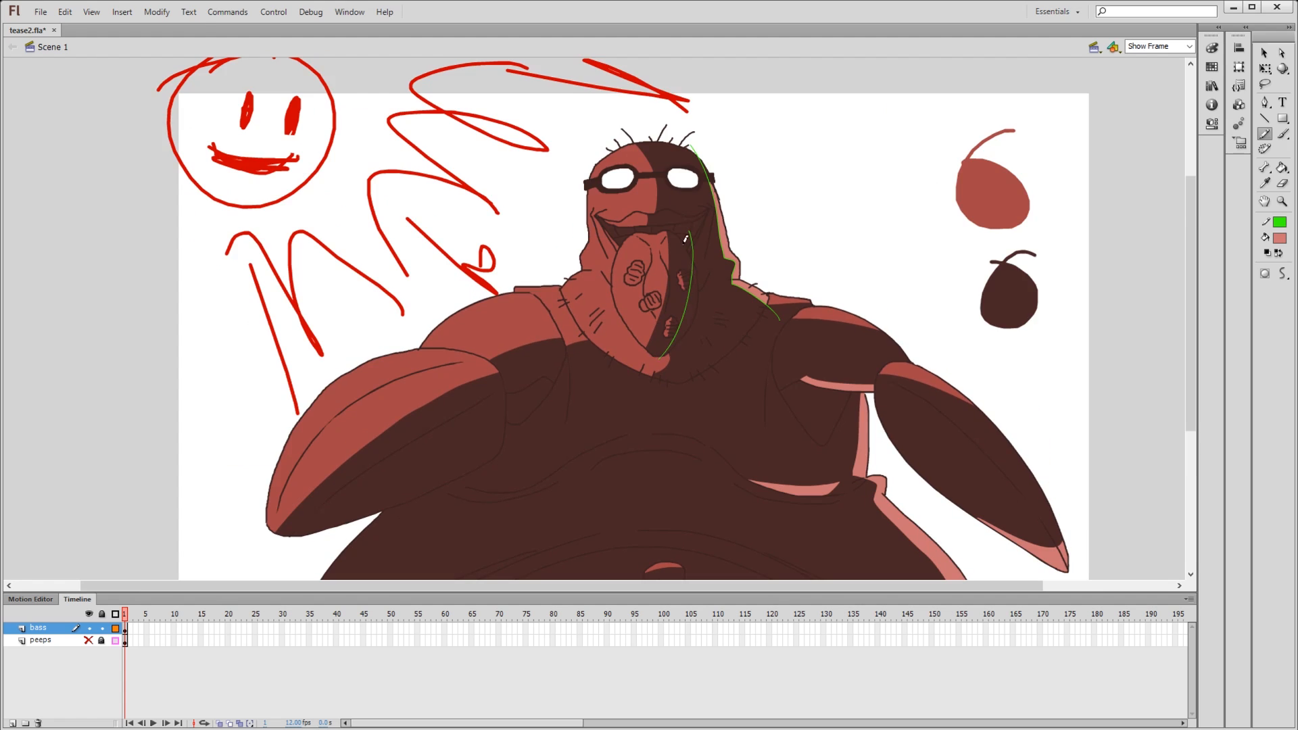
pyautogui.hotkey('ctrl', 'z')
pyautogui.press('k')
pyautogui.moveTo(663, 359)
pyautogui.mouseDown()
pyautogui.moveTo(695, 255)
pyautogui.moveTo(701, 328)
pyautogui.moveTo(705, 248)
pyautogui.moveTo(712, 375)
pyautogui.moveTo(672, 303)
pyautogui.moveTo(685, 246)
pyautogui.mouseUp()
pyautogui.click(692, 304)
# - Remove the green guide lines along the head, neck and tongue
pyautogui.press('space')
pyautogui.moveTo(883, 328)
pyautogui.mouseDown()
pyautogui.moveTo(856, 272)
pyautogui.moveTo(838, 397)
pyautogui.mouseUp()
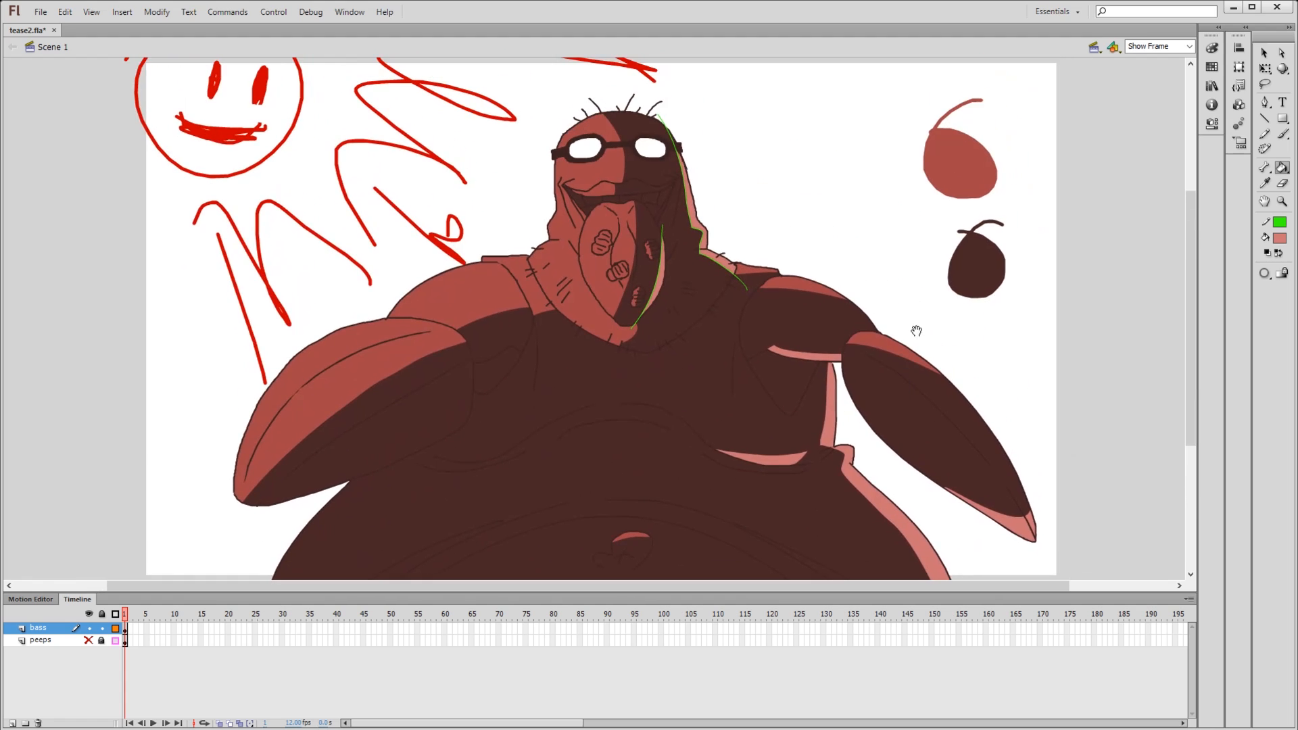
pyautogui.press('e')
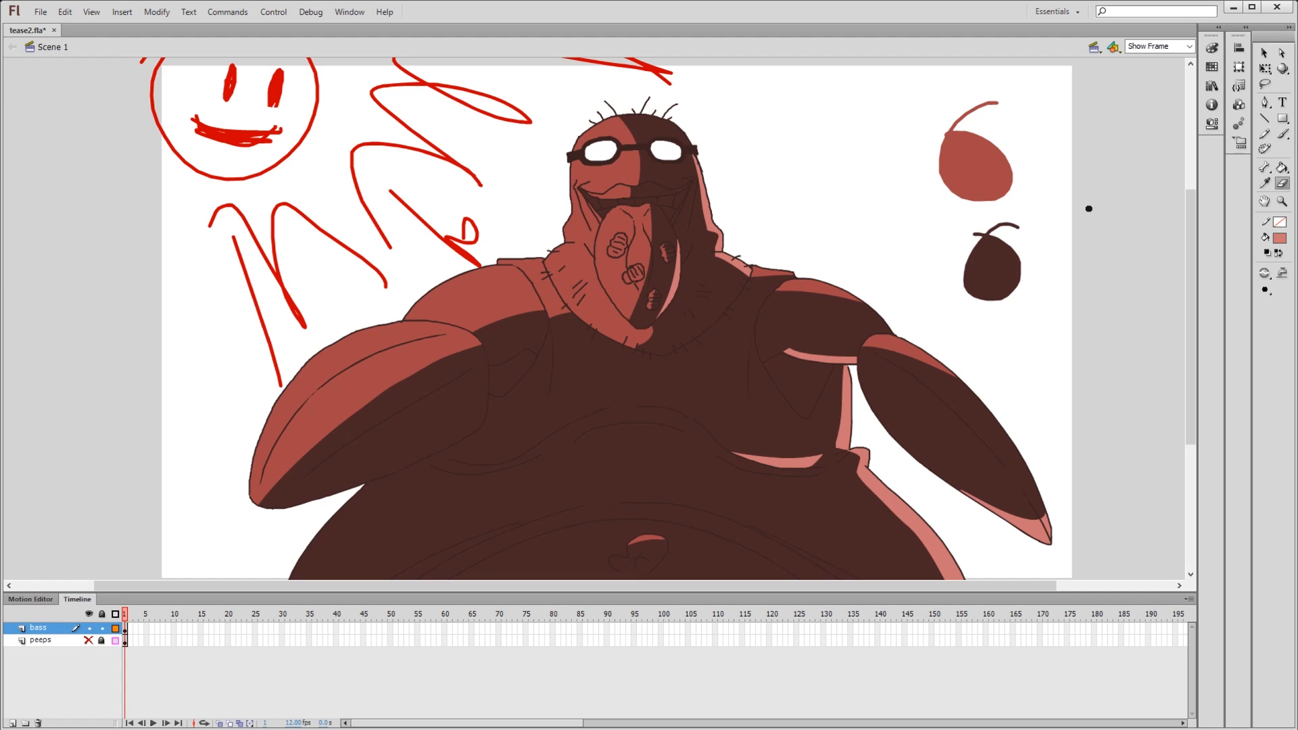
# - Choose a light green fill colour and paint a round swatch of it beside the character
pyautogui.press('k')
pyautogui.click(1211, 48)
pyautogui.click(1098, 156)
pyautogui.press('b')
pyautogui.moveTo(837, 83)
pyautogui.mouseDown()
pyautogui.moveTo(842, 162)
pyautogui.moveTo(789, 128)
pyautogui.mouseUp()
pyautogui.press('k')
pyautogui.click(820, 138)
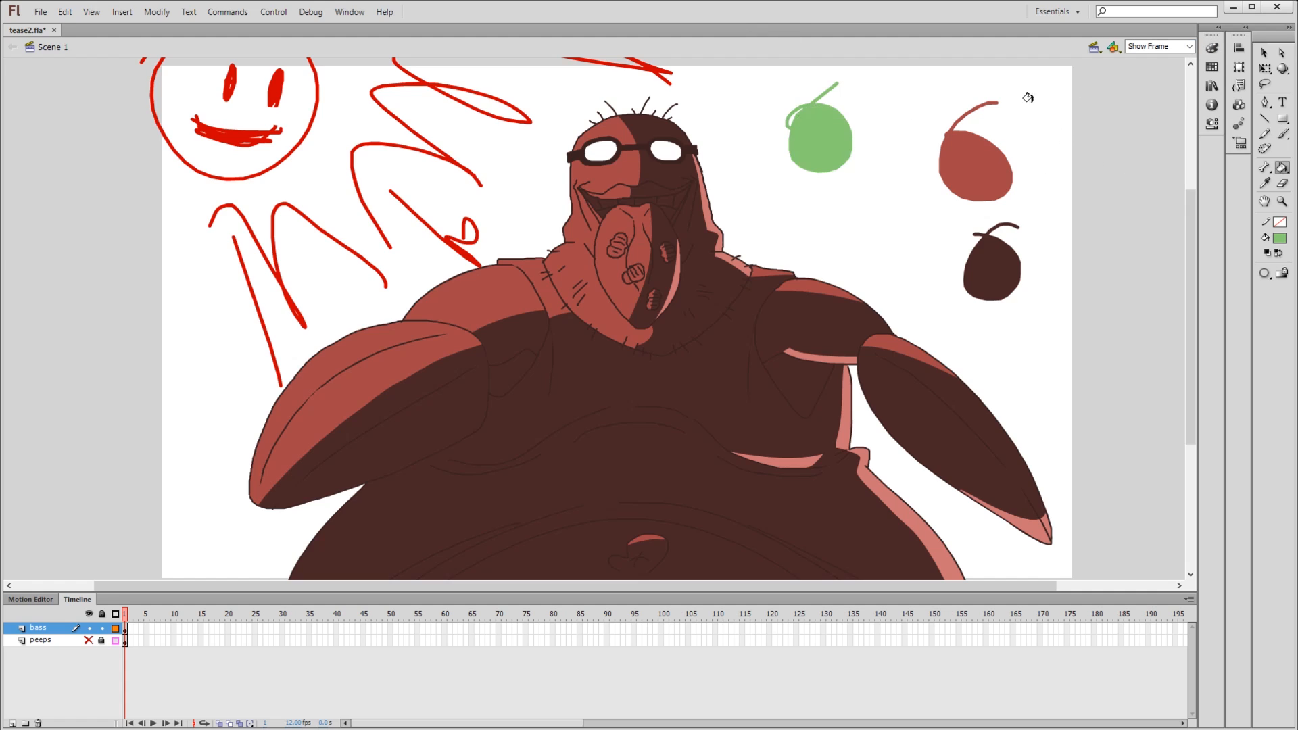
# - Choose a dark green fill colour and paint a round swatch of it below the light green one
pyautogui.press('b')
pyautogui.click(1214, 52)
pyautogui.click(1041, 134)
pyautogui.press('b')
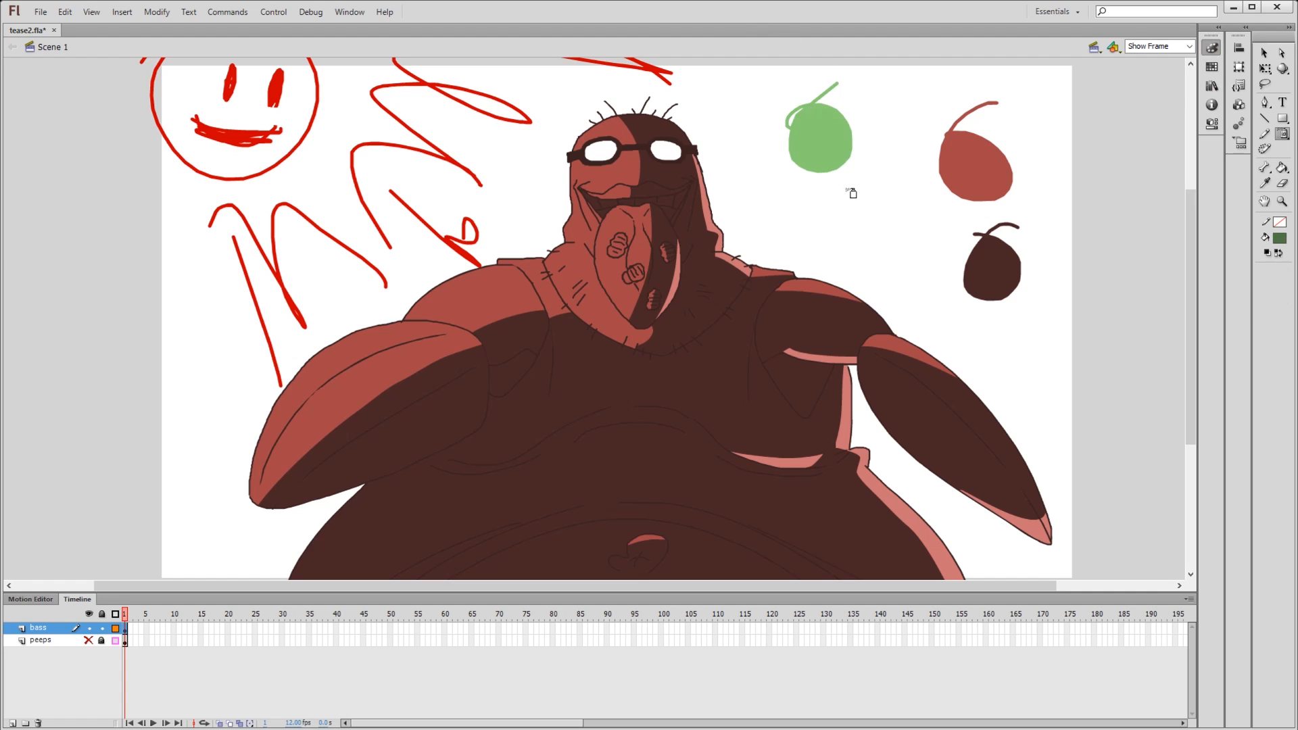
pyautogui.moveTo(873, 223); pyautogui.dragTo(884, 243)
pyautogui.hotkey('ctrl', 'z')
pyautogui.press('b')
pyautogui.moveTo(859, 189); pyautogui.dragTo(822, 217)
pyautogui.press('k')
pyautogui.click(859, 228)
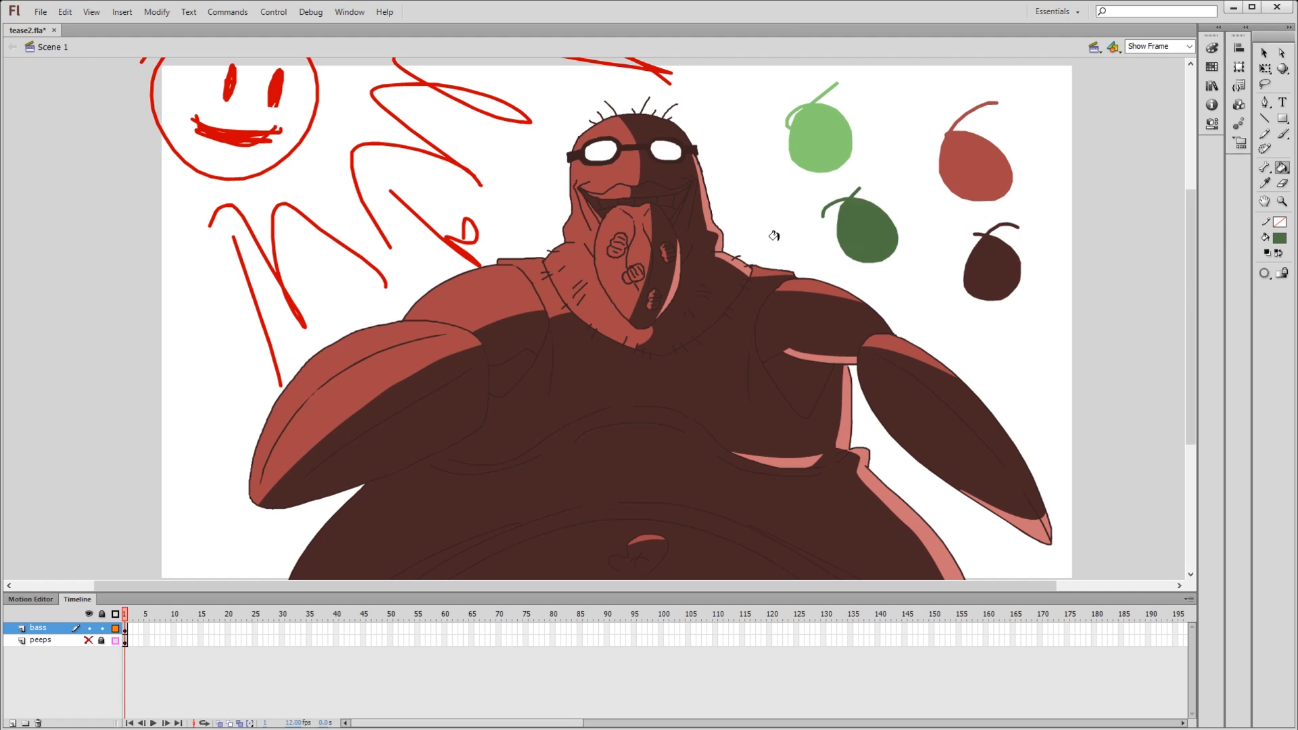
# - Recolour the shaded side of the head and neck dark green and the lit side light green
pyautogui.click(715, 279)
pyautogui.click(651, 137)
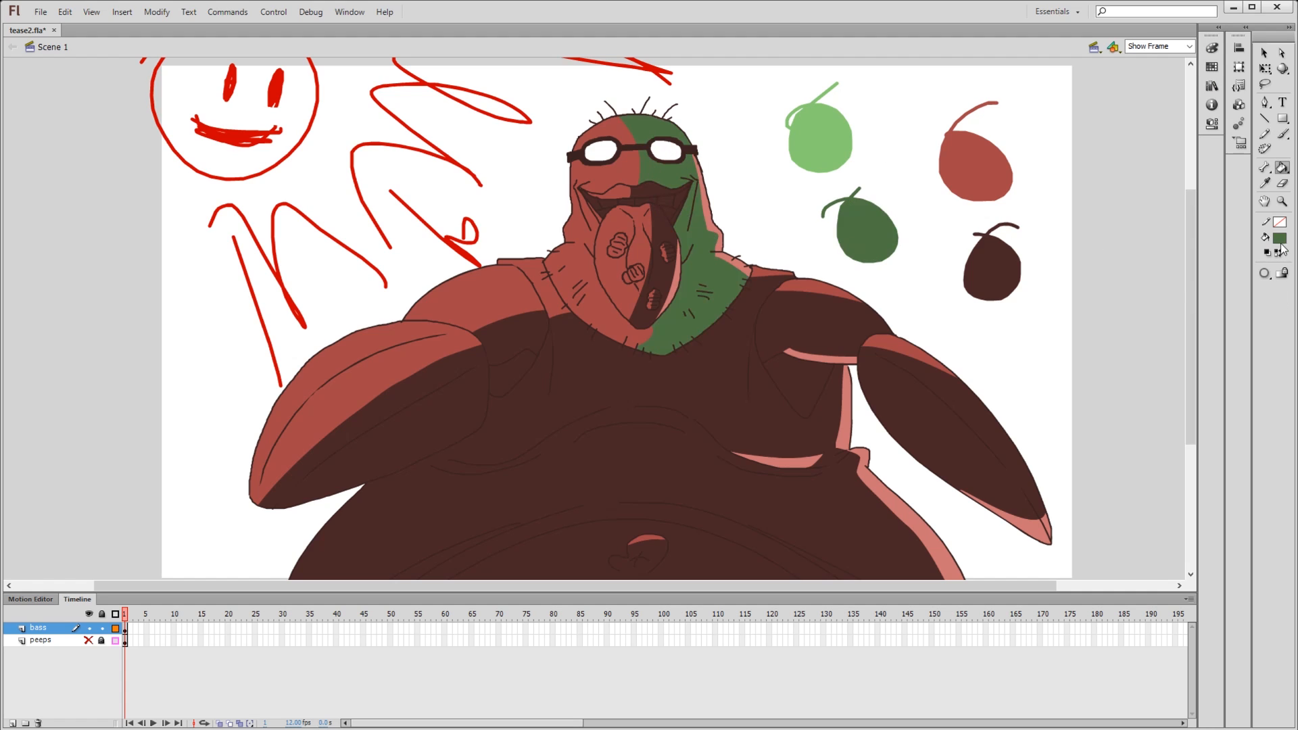
pyautogui.click(818, 145)
pyautogui.click(616, 179)
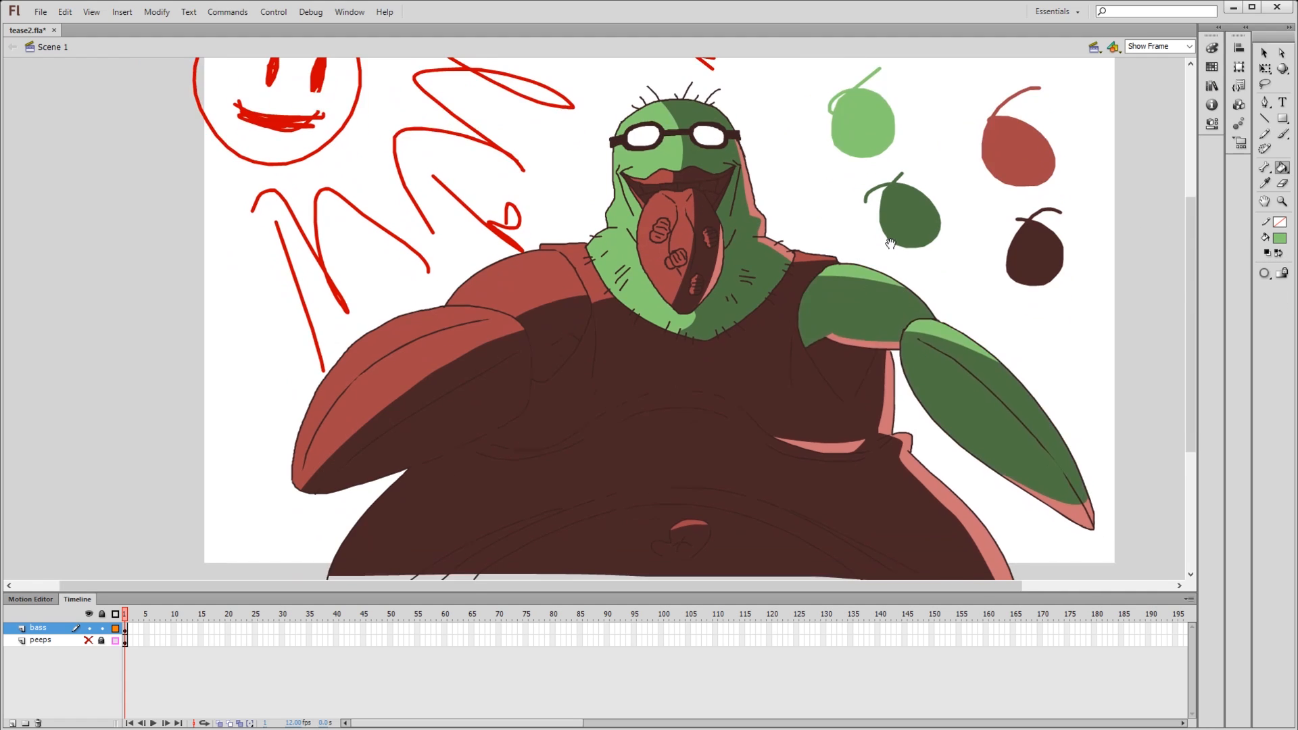
pyautogui.moveTo(885, 245); pyautogui.dragTo(977, 263)
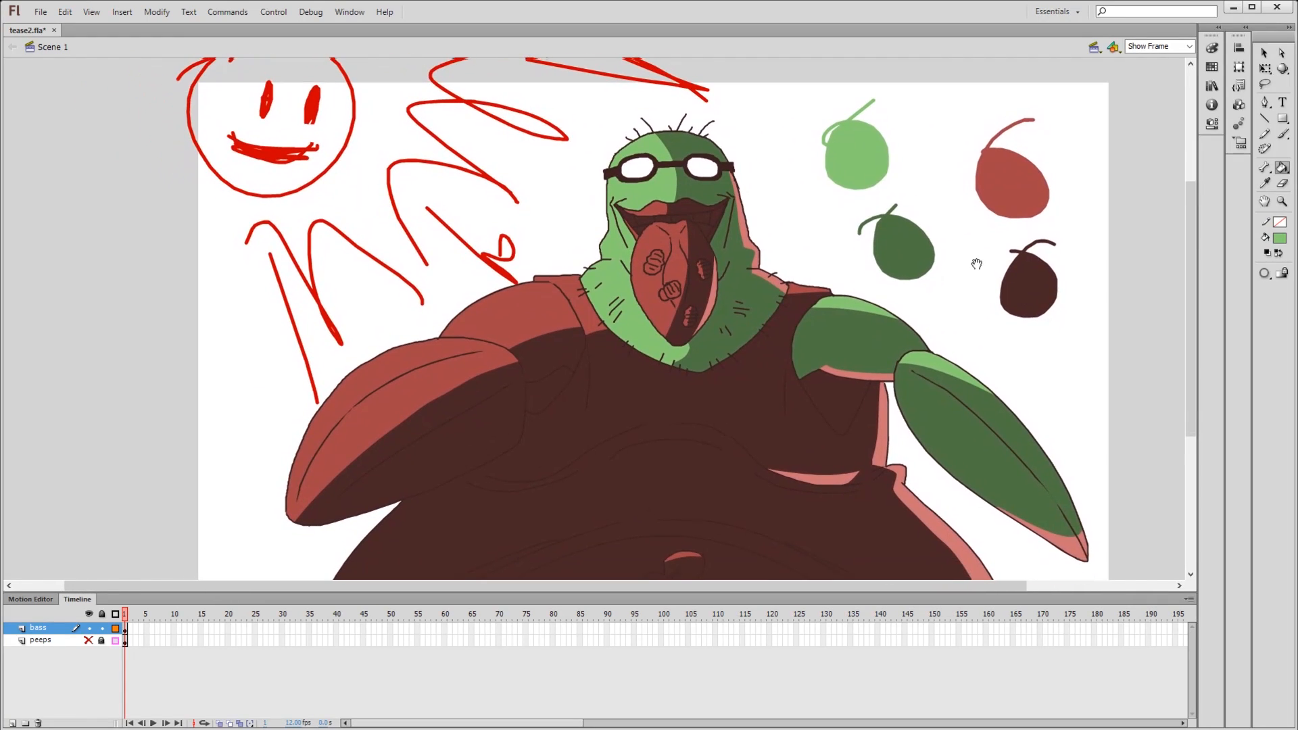
# - Pick the dark green from the swatch as the fill colour and apply it to the shaded areas of the arm and shoulder
pyautogui.click(1280, 238)
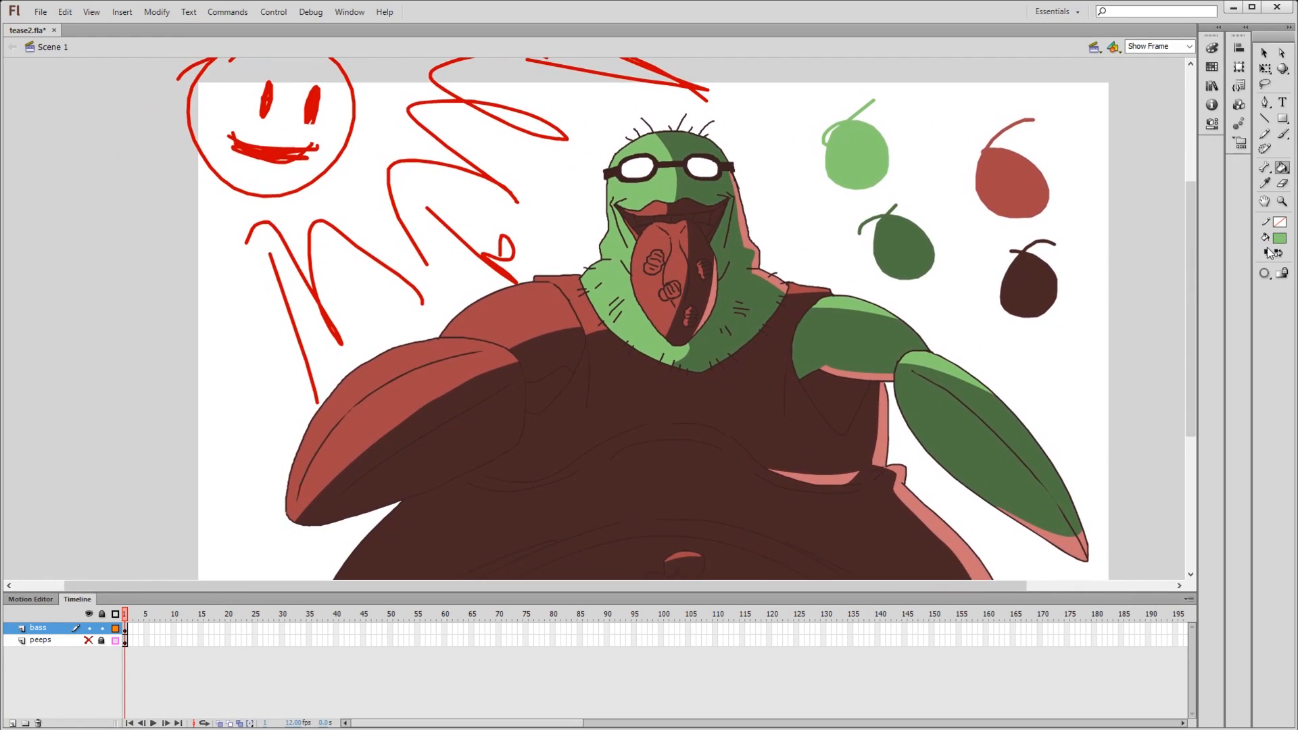
pyautogui.click(919, 225)
pyautogui.click(433, 434)
pyautogui.click(544, 355)
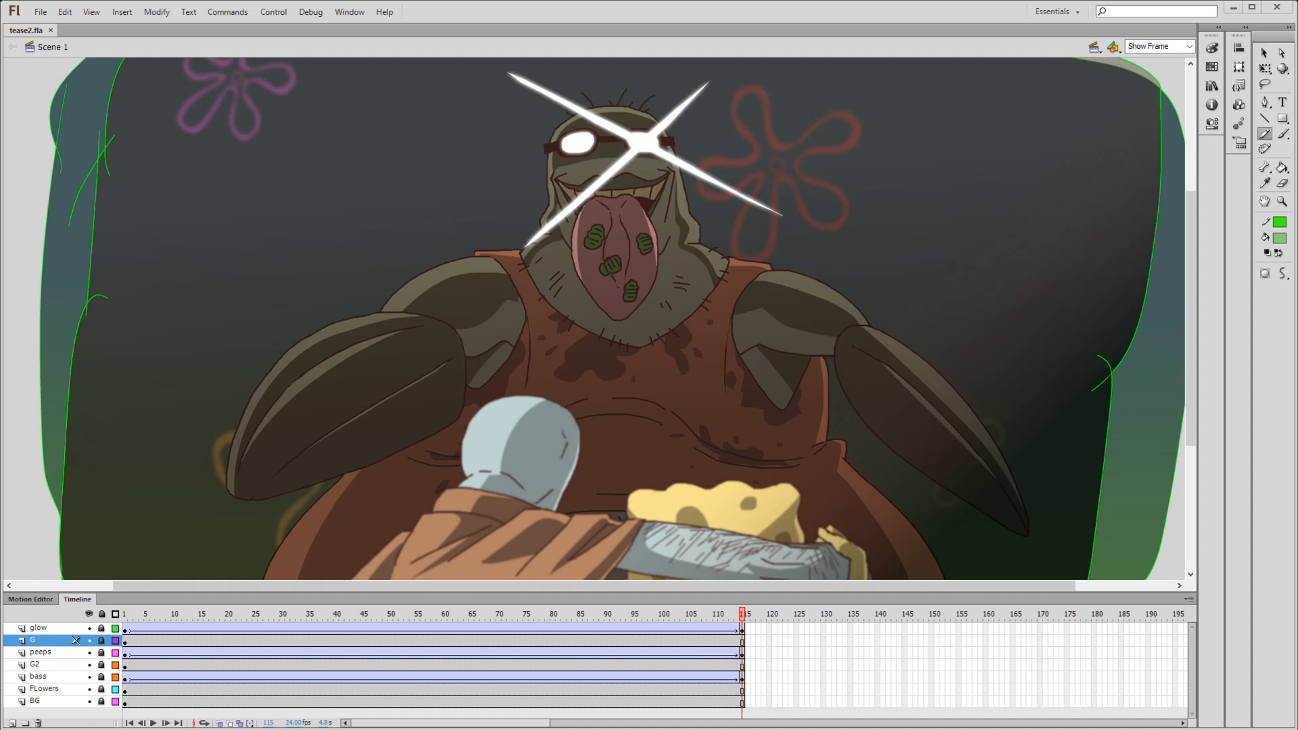
# - Set the brush fill colour to red, and display Layer 1 as locked outlines
pyautogui.click(115, 615)
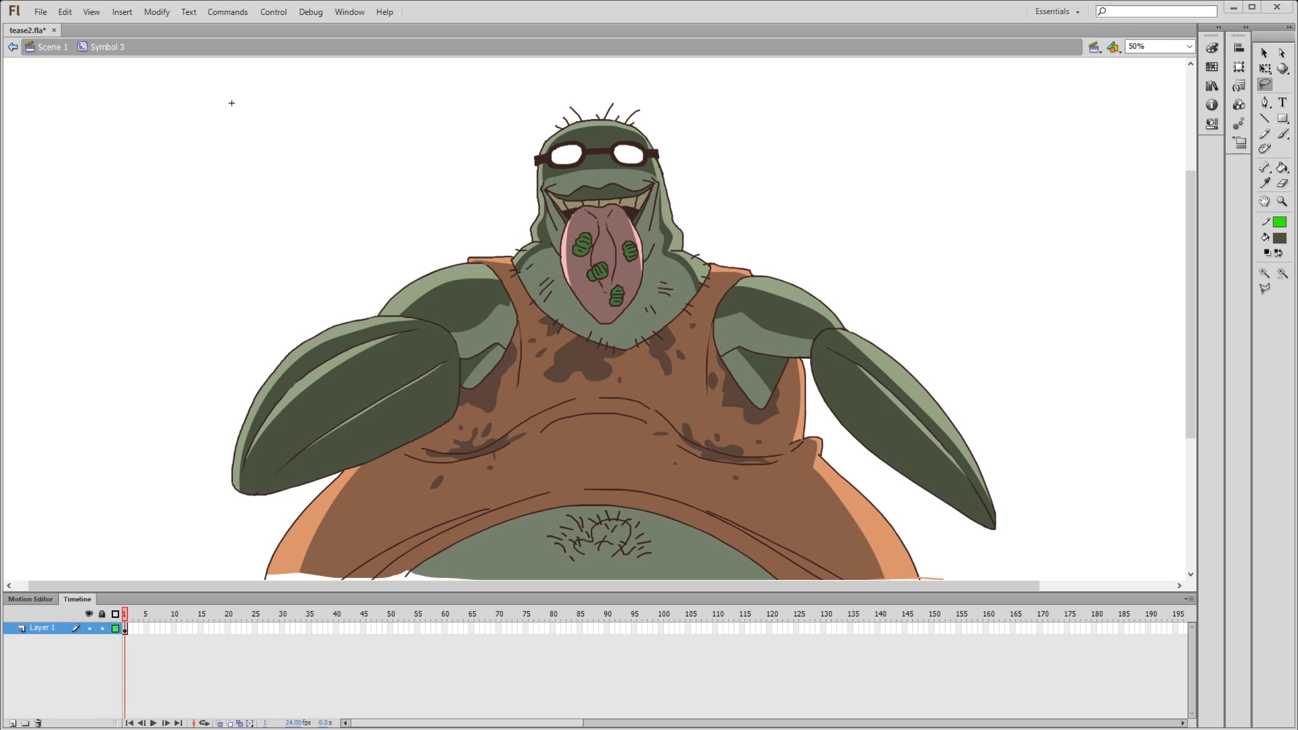
pyautogui.press('b')
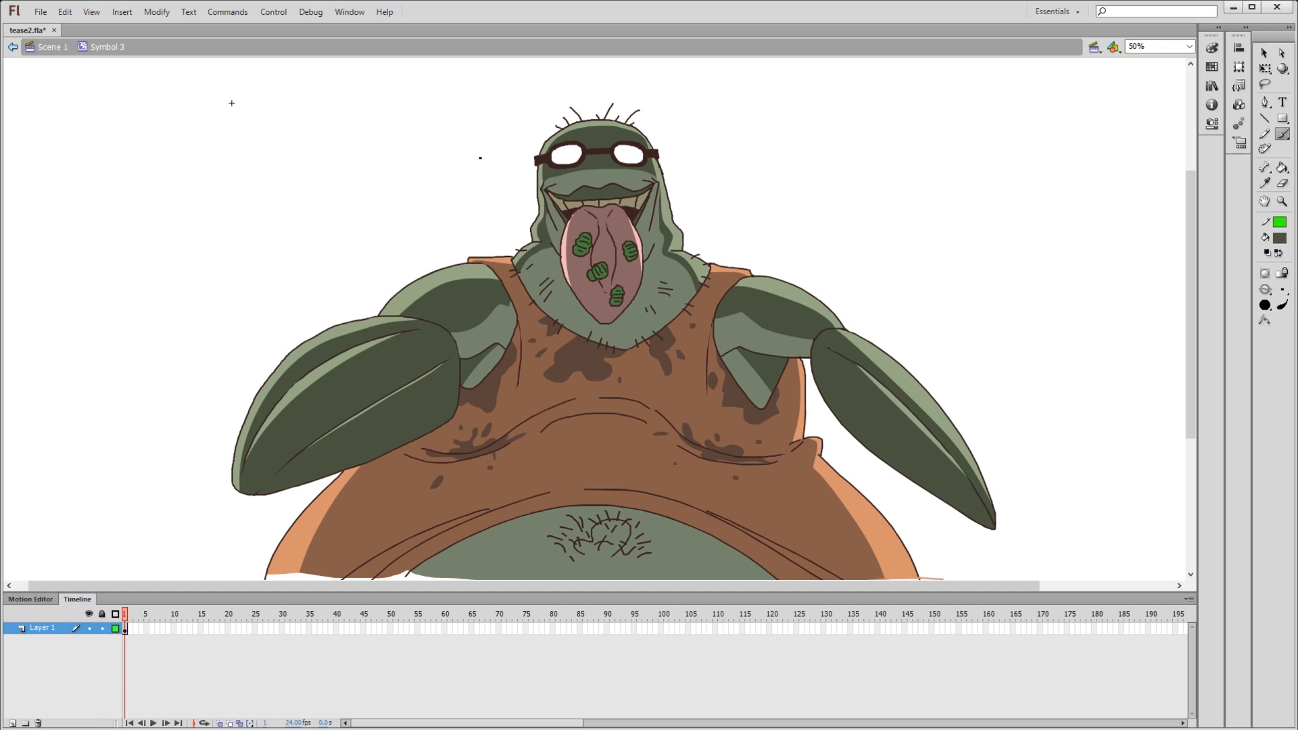
pyautogui.moveTo(181, 104)
pyautogui.mouseDown()
pyautogui.moveTo(278, 184)
pyautogui.moveTo(225, 197)
pyautogui.moveTo(271, 144)
pyautogui.moveTo(296, 210)
pyautogui.mouseUp()
pyautogui.hotkey('ctrl', 'z')
pyautogui.moveTo(1069, 117); pyautogui.dragTo(1095, 89)
pyautogui.click(115, 628)
pyautogui.click(102, 628)
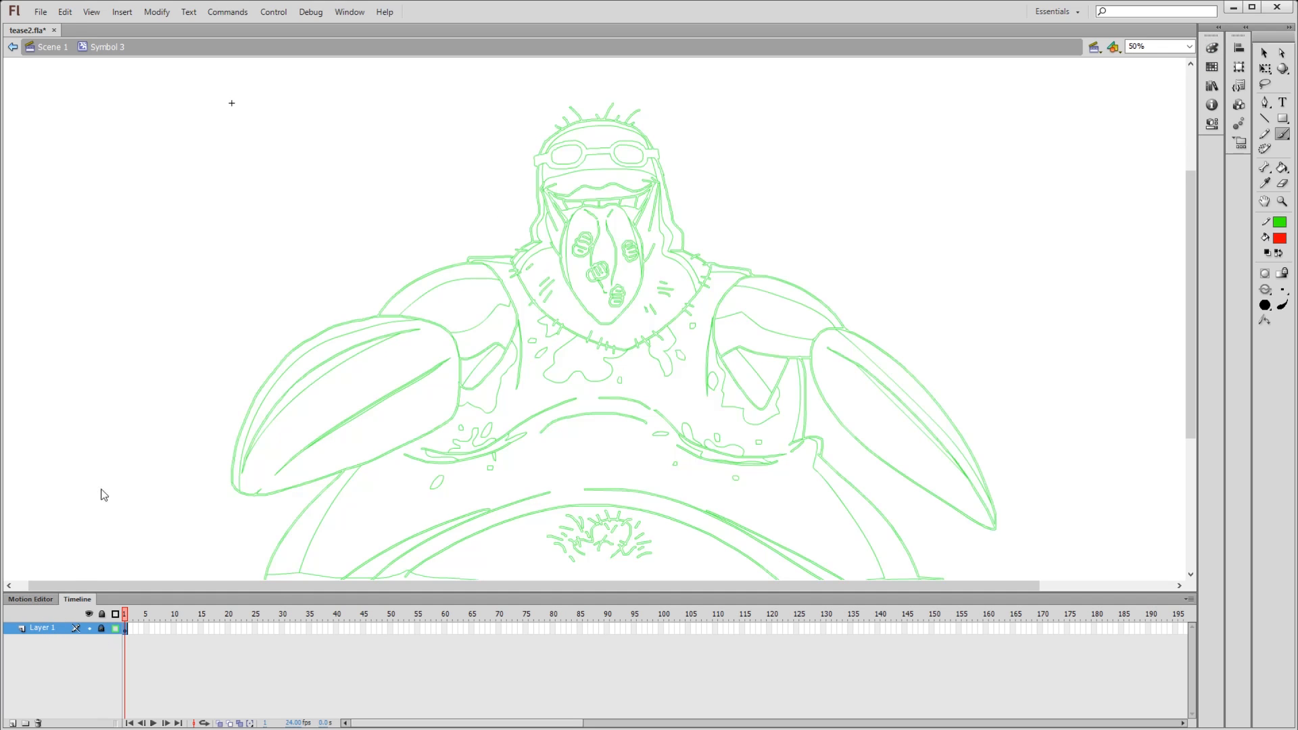
# - Add a new layer and brush a red circle over the belly, with slanted zigzags beside it and an upward arrow
pyautogui.hotkey('ctrl', 'shift', 'n')
pyautogui.moveTo(583, 420); pyautogui.dragTo(595, 320)
pyautogui.moveTo(595, 262)
pyautogui.mouseDown()
pyautogui.moveTo(522, 313)
pyautogui.moveTo(661, 313)
pyautogui.mouseUp()
pyautogui.moveTo(546, 325); pyautogui.dragTo(539, 400)
pyautogui.moveTo(520, 465); pyautogui.dragTo(492, 334)
pyautogui.moveTo(662, 477)
pyautogui.mouseDown()
pyautogui.moveTo(742, 293)
pyautogui.moveTo(695, 410)
pyautogui.mouseUp()
pyautogui.moveTo(583, 385)
pyautogui.mouseDown()
pyautogui.moveTo(588, 213)
pyautogui.moveTo(559, 235)
pyautogui.moveTo(645, 305)
pyautogui.mouseUp()
pyautogui.moveTo(628, 308); pyautogui.dragTo(625, 354)
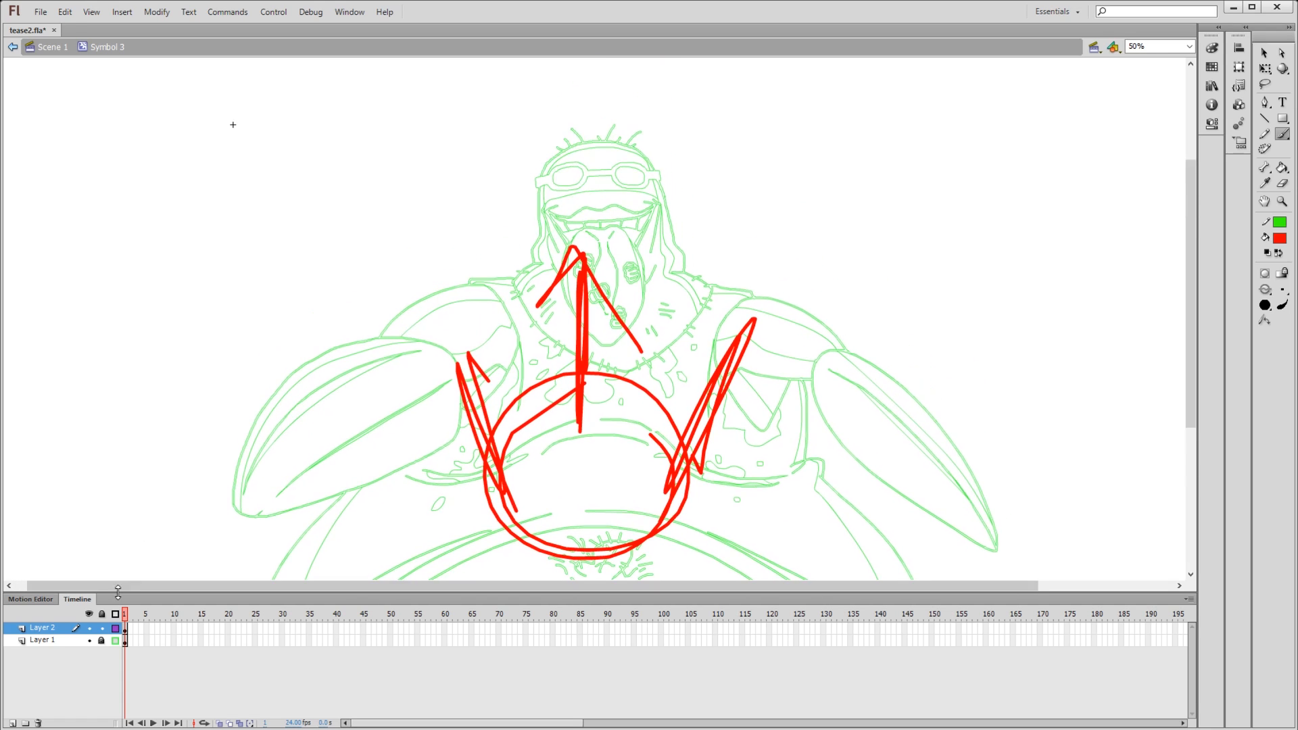
# - Undo the red arrow and brush a V shape and dense red scribbles between the circle and the tongue tip instead
pyautogui.hotkey('ctrl', 'z')
pyautogui.hotkey('ctrl', 'z')
pyautogui.moveTo(572, 414)
pyautogui.mouseDown()
pyautogui.moveTo(600, 375)
pyautogui.moveTo(623, 387)
pyautogui.mouseUp()
pyautogui.hotkey('ctrl', 'z')
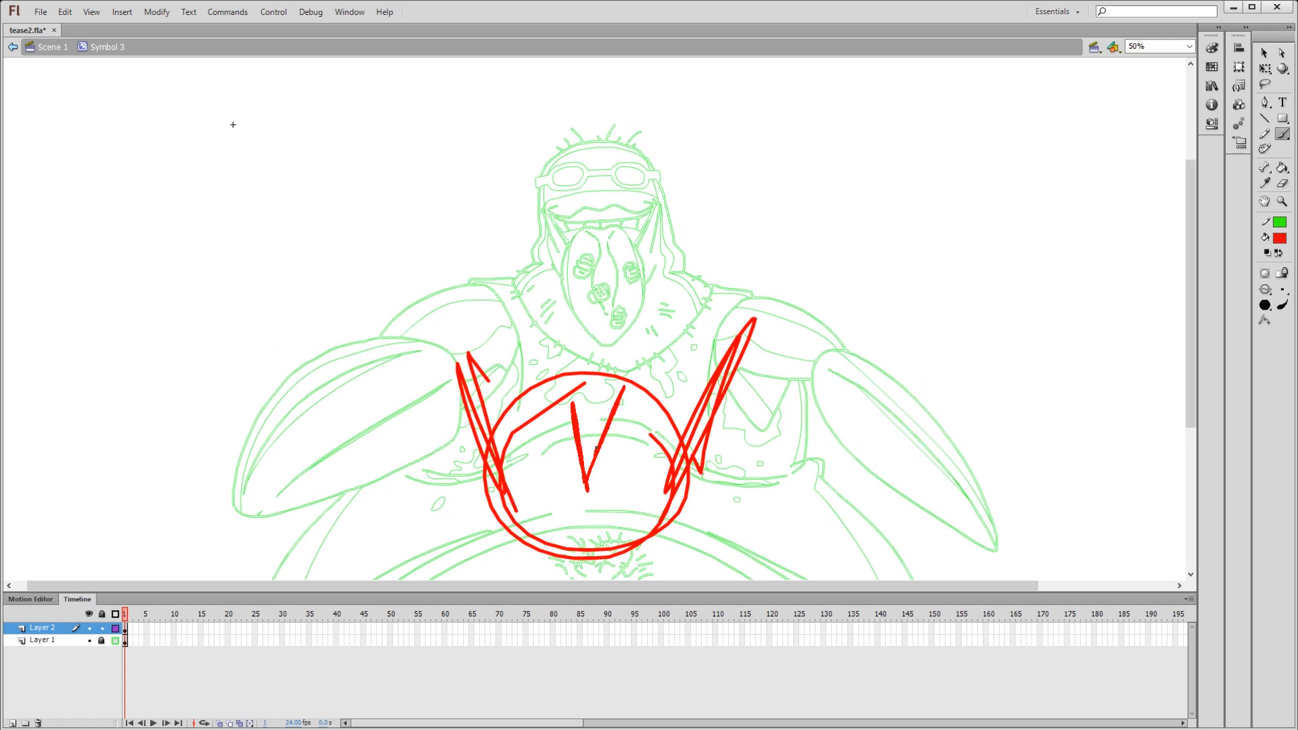
pyautogui.moveTo(597, 448); pyautogui.dragTo(597, 429)
pyautogui.moveTo(632, 404)
pyautogui.mouseDown()
pyautogui.moveTo(582, 405)
pyautogui.moveTo(654, 416)
pyautogui.mouseUp()
pyautogui.moveTo(556, 388)
pyautogui.mouseDown()
pyautogui.moveTo(612, 338)
pyautogui.moveTo(599, 330)
pyautogui.moveTo(587, 404)
pyautogui.moveTo(607, 431)
pyautogui.mouseUp()
pyautogui.moveTo(652, 386)
pyautogui.mouseDown()
pyautogui.moveTo(652, 375)
pyautogui.moveTo(641, 397)
pyautogui.mouseUp()
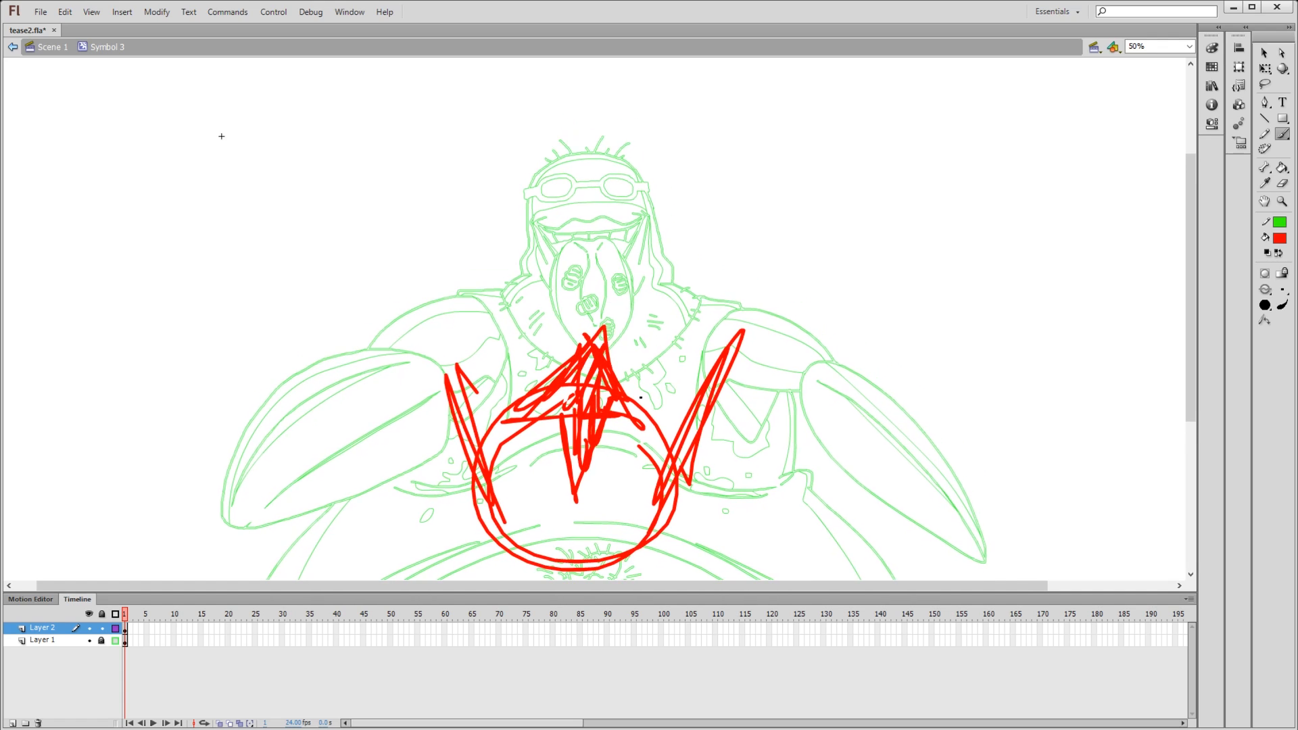
pyautogui.moveTo(589, 331)
pyautogui.mouseDown()
pyautogui.moveTo(654, 408)
pyautogui.moveTo(650, 422)
pyautogui.moveTo(601, 340)
pyautogui.moveTo(612, 407)
pyautogui.mouseUp()
# - Display Layer 1 in full colour again and move Layer 2 beneath it
pyautogui.click(115, 641)
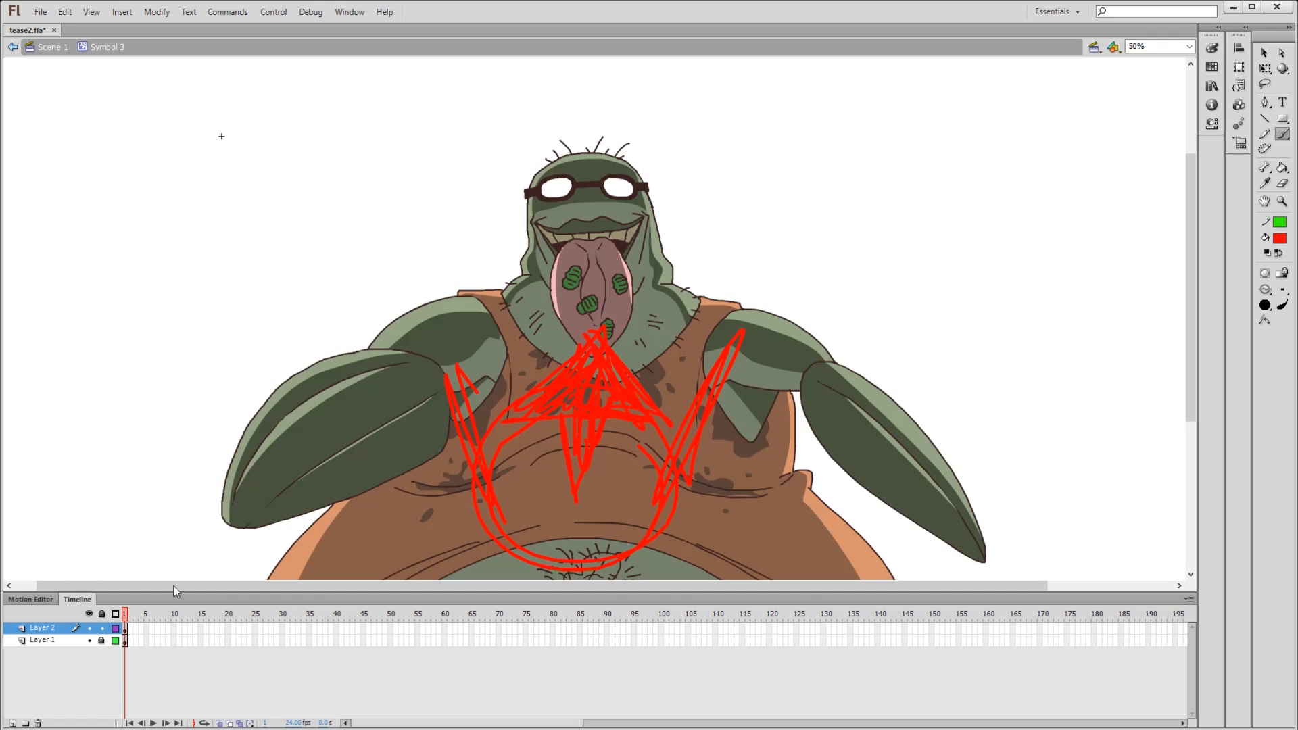
pyautogui.moveTo(64, 630); pyautogui.dragTo(106, 645)
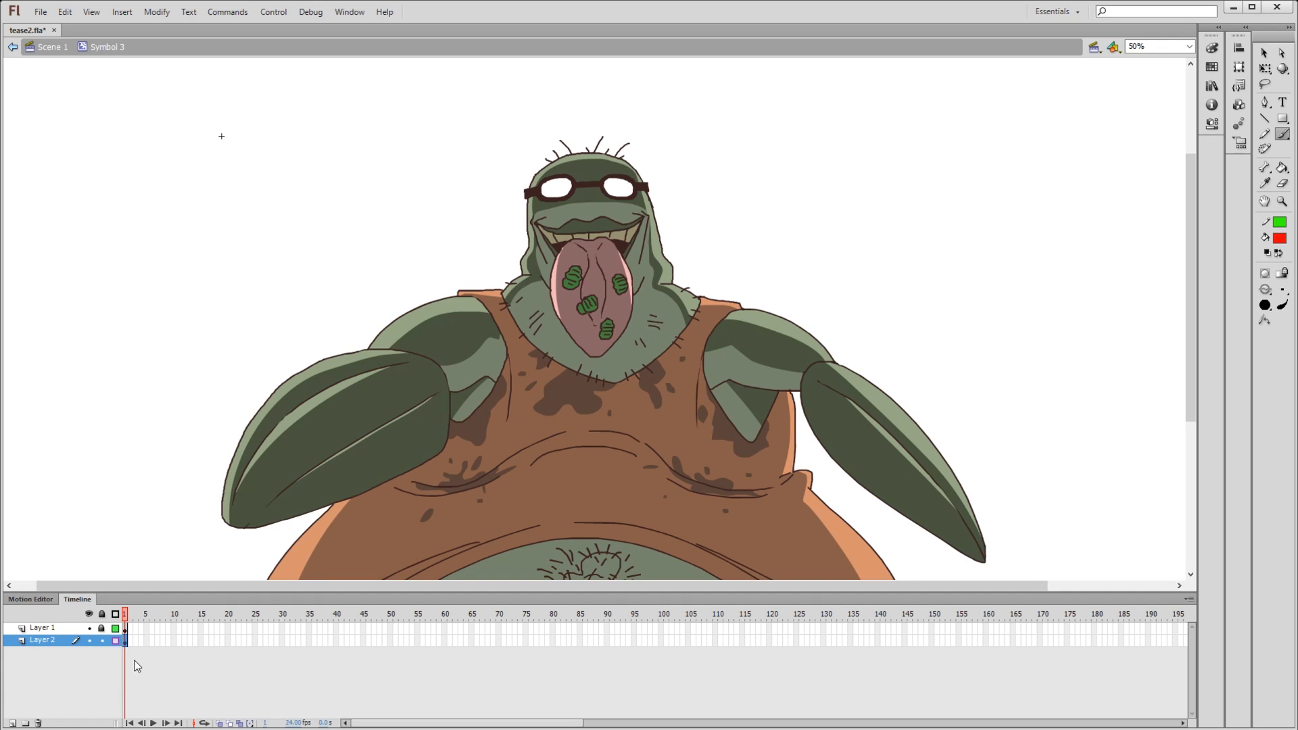
# - Lock Layer 2, unlock Layer 1 and make Layer 1 the active layer
pyautogui.click(102, 640)
pyautogui.click(101, 628)
pyautogui.press('b')
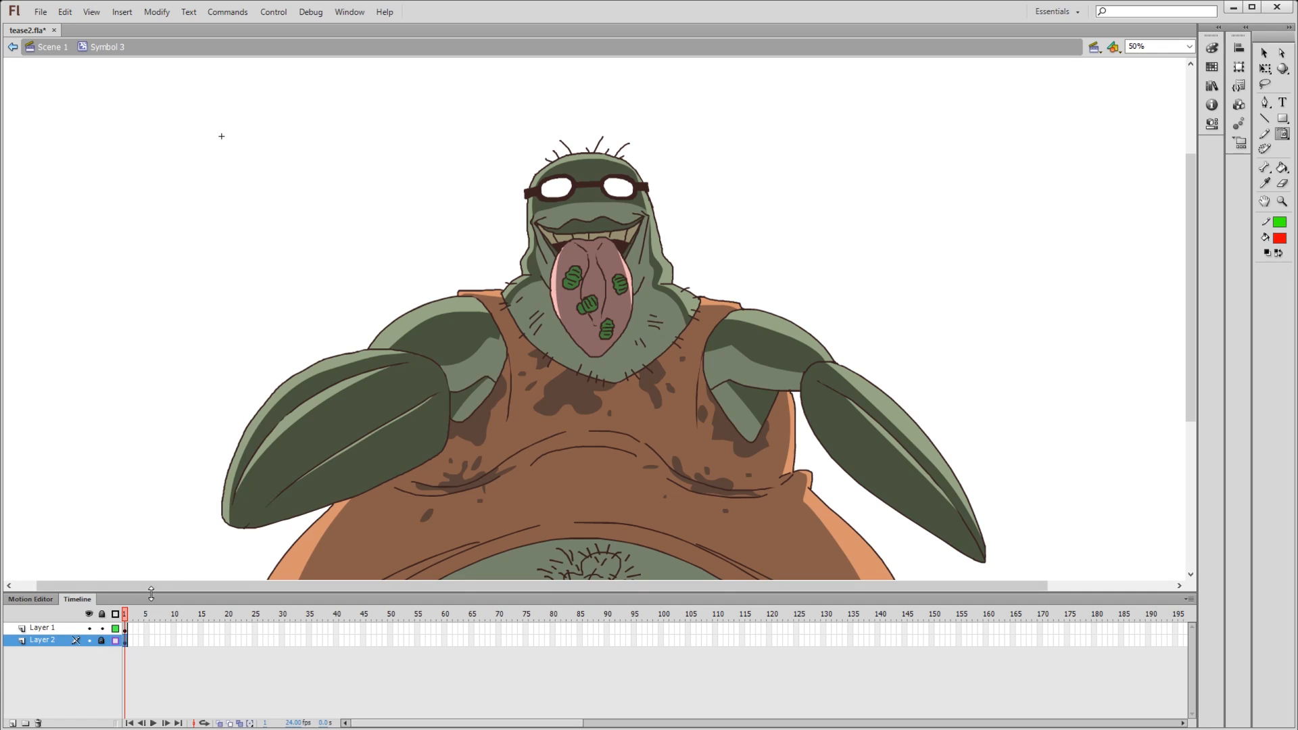
pyautogui.click(124, 633)
pyautogui.press('e')
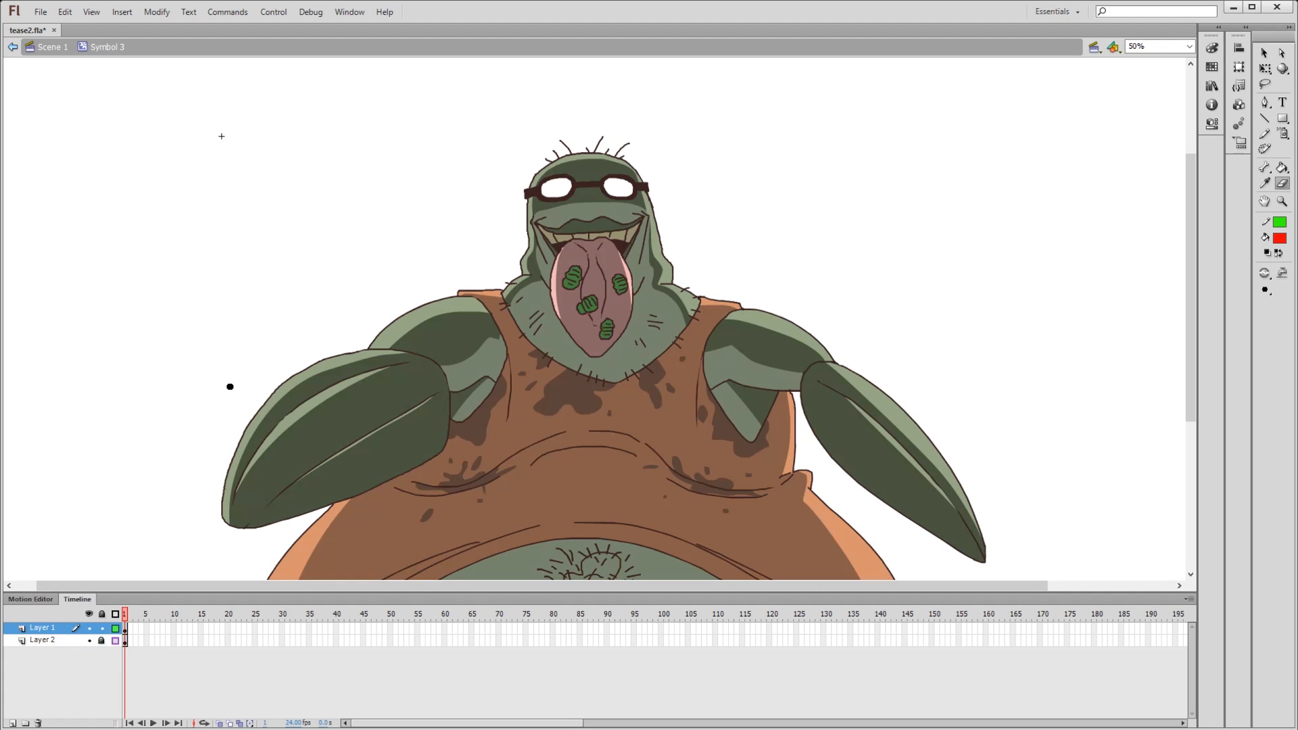
# - Brush red contour strokes just outside the character's arms, shoulders, head and the sides of the belly
pyautogui.press('b')
pyautogui.moveTo(206, 511)
pyautogui.mouseDown()
pyautogui.moveTo(330, 323)
pyautogui.moveTo(479, 282)
pyautogui.moveTo(510, 249)
pyautogui.moveTo(522, 173)
pyautogui.moveTo(590, 142)
pyautogui.moveTo(642, 155)
pyautogui.moveTo(717, 286)
pyautogui.moveTo(795, 306)
pyautogui.moveTo(939, 399)
pyautogui.moveTo(1000, 537)
pyautogui.mouseUp()
pyautogui.press('space')
pyautogui.moveTo(619, 455); pyautogui.dragTo(634, 278)
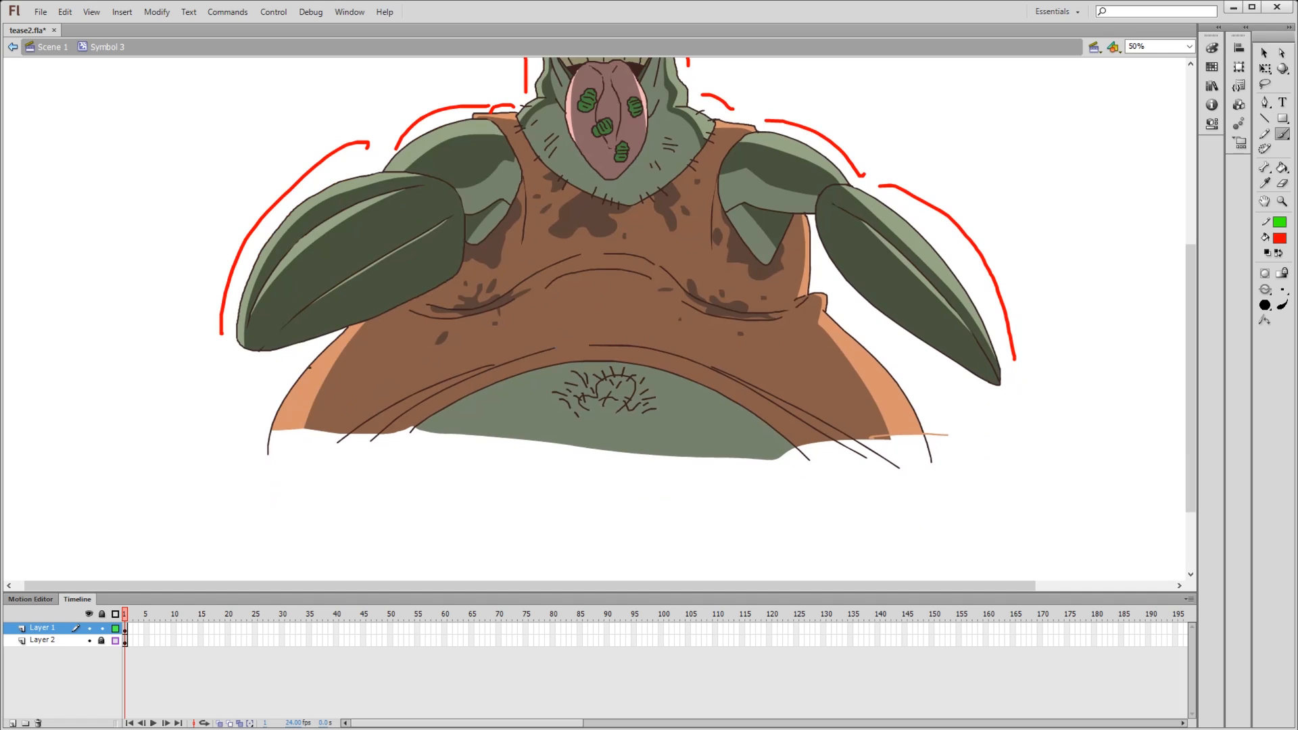
pyautogui.moveTo(319, 349); pyautogui.dragTo(254, 433)
pyautogui.moveTo(820, 256); pyautogui.dragTo(940, 414)
pyautogui.press('space')
pyautogui.moveTo(853, 317); pyautogui.dragTo(851, 433)
# - Try brushing red zigzag strokes across the character's chest and belly on Layer 1
pyautogui.moveTo(347, 495)
pyautogui.mouseDown()
pyautogui.moveTo(394, 477)
pyautogui.moveTo(407, 524)
pyautogui.mouseUp()
pyautogui.hotkey('ctrl', 'z')
pyautogui.moveTo(466, 326); pyautogui.dragTo(648, 461)
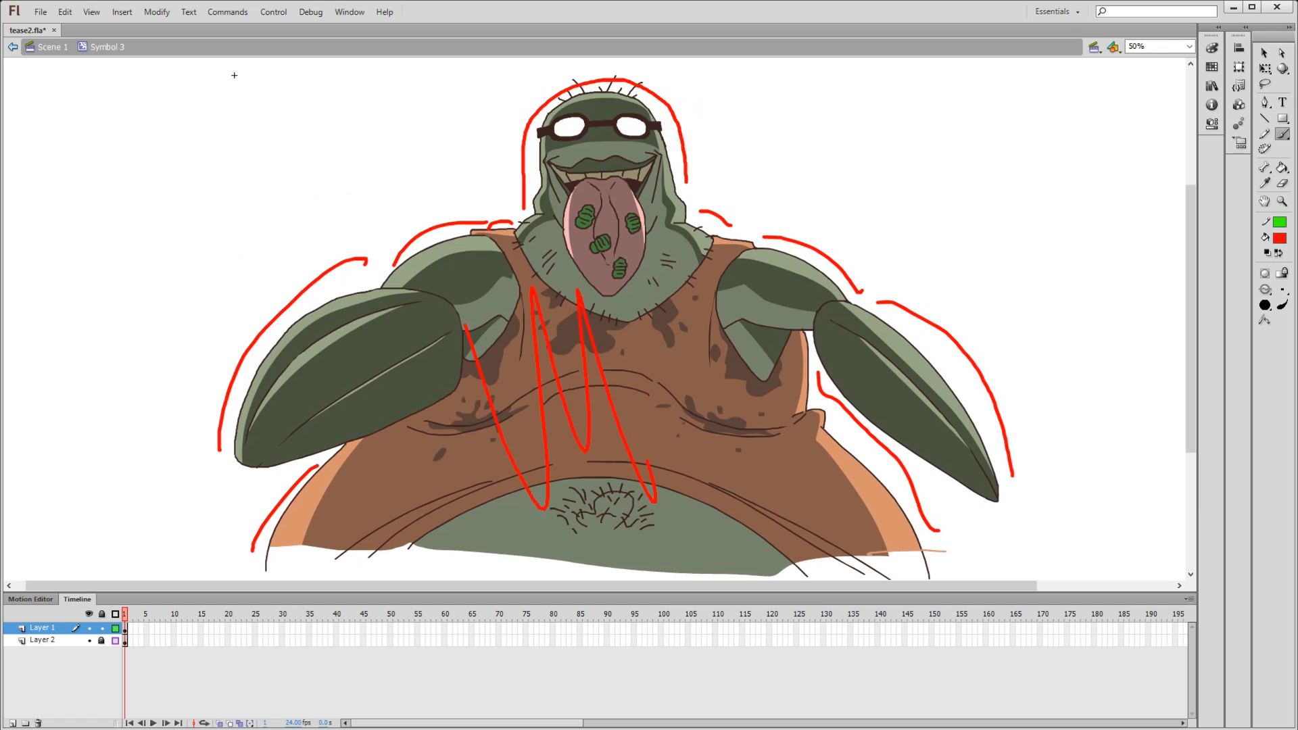
pyautogui.moveTo(688, 384); pyautogui.dragTo(767, 352)
pyautogui.moveTo(613, 210)
pyautogui.mouseDown()
pyautogui.moveTo(694, 274)
pyautogui.moveTo(745, 248)
pyautogui.mouseUp()
pyautogui.moveTo(789, 331); pyautogui.dragTo(794, 419)
pyautogui.moveTo(432, 322)
pyautogui.mouseDown()
pyautogui.moveTo(488, 481)
pyautogui.moveTo(554, 492)
pyautogui.mouseUp()
pyautogui.moveTo(563, 438)
pyautogui.mouseDown()
pyautogui.moveTo(671, 524)
pyautogui.moveTo(683, 438)
pyautogui.mouseUp()
pyautogui.moveTo(709, 410); pyautogui.dragTo(737, 405)
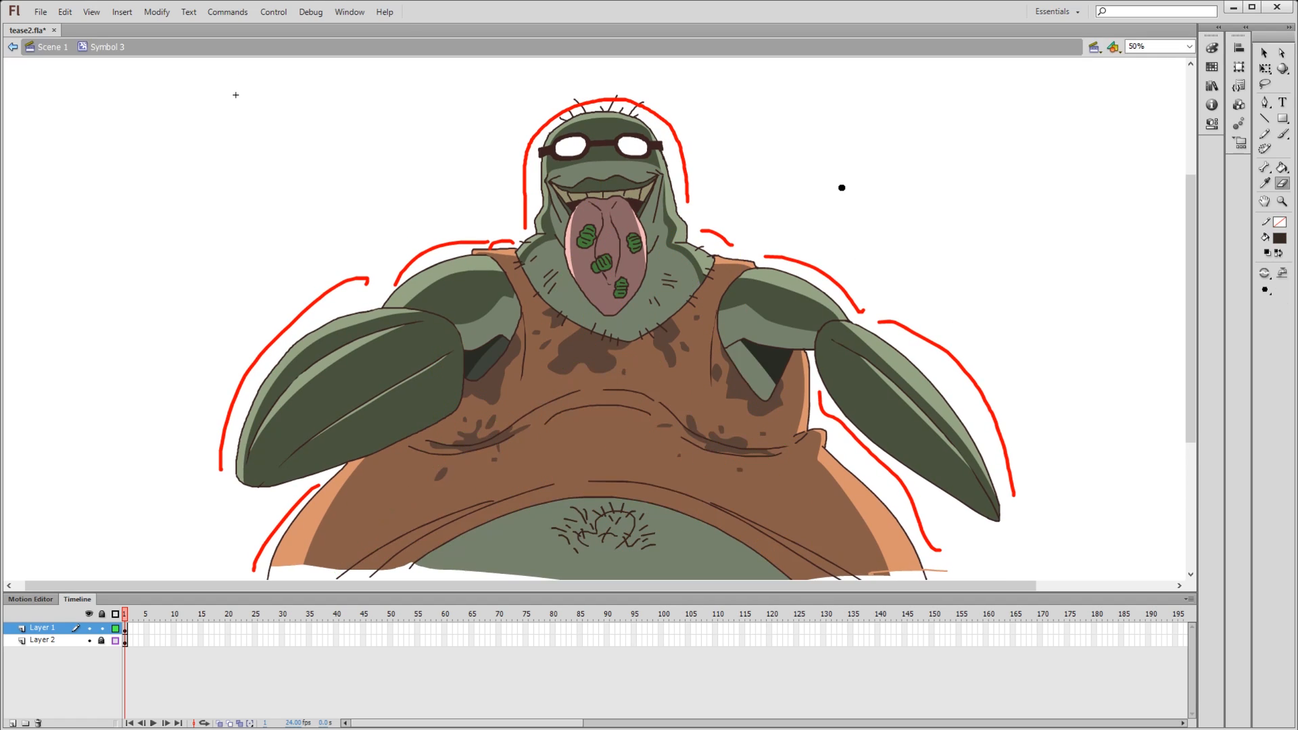
# - Undo the red contour strokes and the dark armpit fills on Layer 1
pyautogui.hotkey('ctrl', 'z')
pyautogui.hotkey('ctrl', 'z')
pyautogui.hotkey('ctrl', 'z')
pyautogui.hotkey('ctrl', 'z')
pyautogui.hotkey('ctrl', 'z')
pyautogui.hotkey('ctrl', 'z')
pyautogui.hotkey('ctrl', 'z')
pyautogui.hotkey('ctrl', 'z')
pyautogui.hotkey('ctrl', 'z')
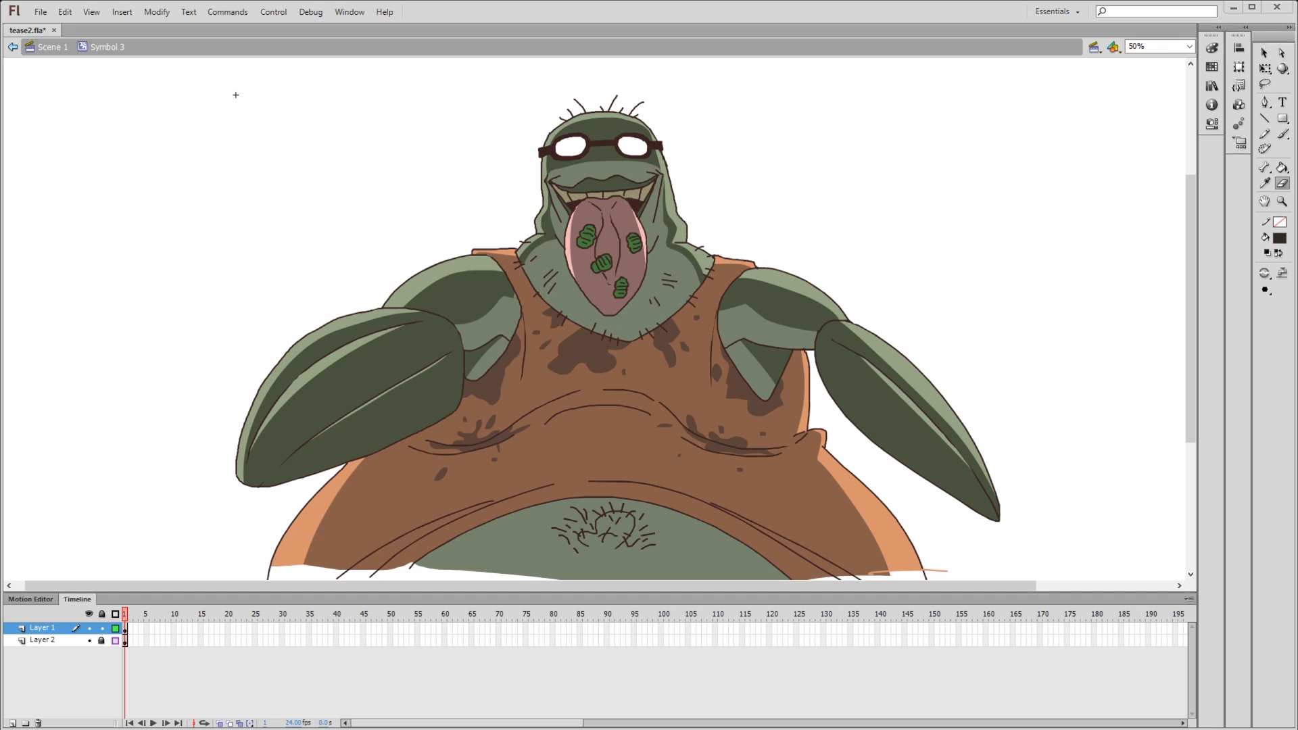
# - Erase diagonal strips across the tongue and from the claw to the opposite shoulder, and undo the last erasure below them
pyautogui.moveTo(528, 237); pyautogui.dragTo(676, 203)
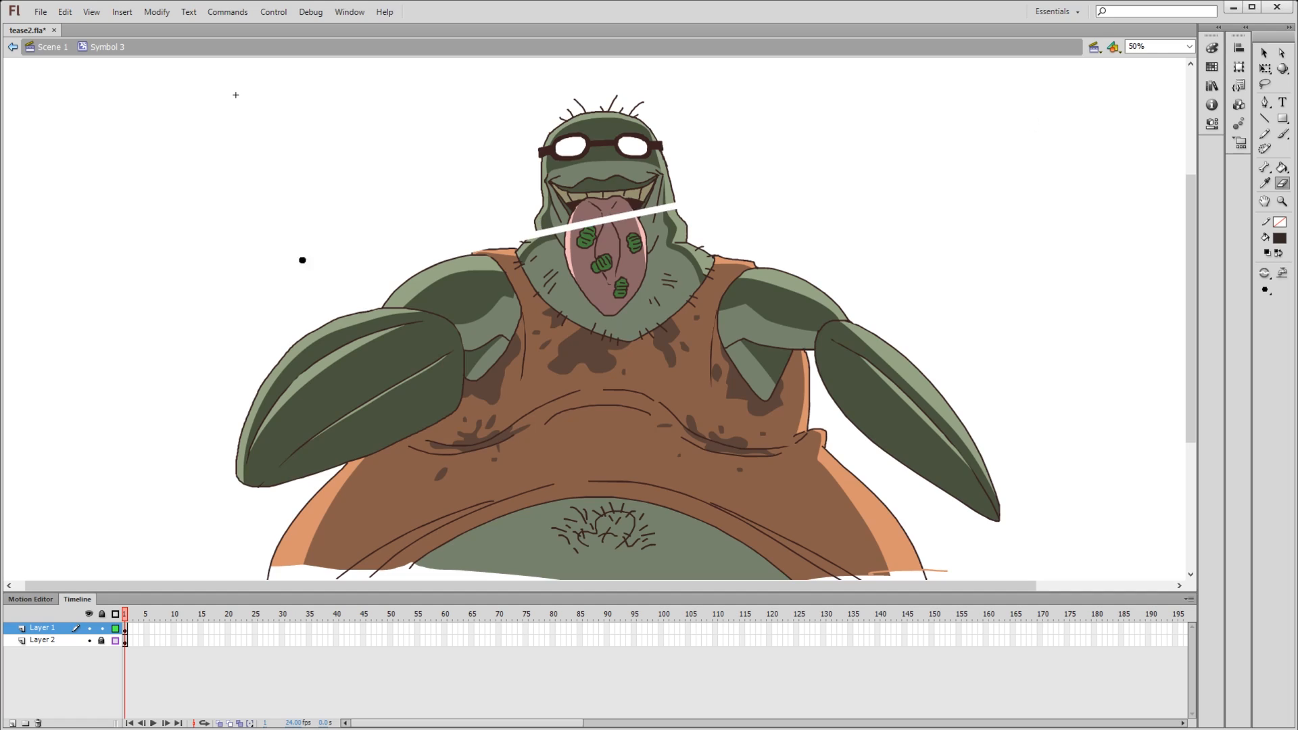
pyautogui.moveTo(264, 379); pyautogui.dragTo(803, 274)
pyautogui.moveTo(236, 481); pyautogui.dragTo(906, 355)
pyautogui.hotkey('ctrl', 'z')
pyautogui.hotkey('ctrl', 'z')
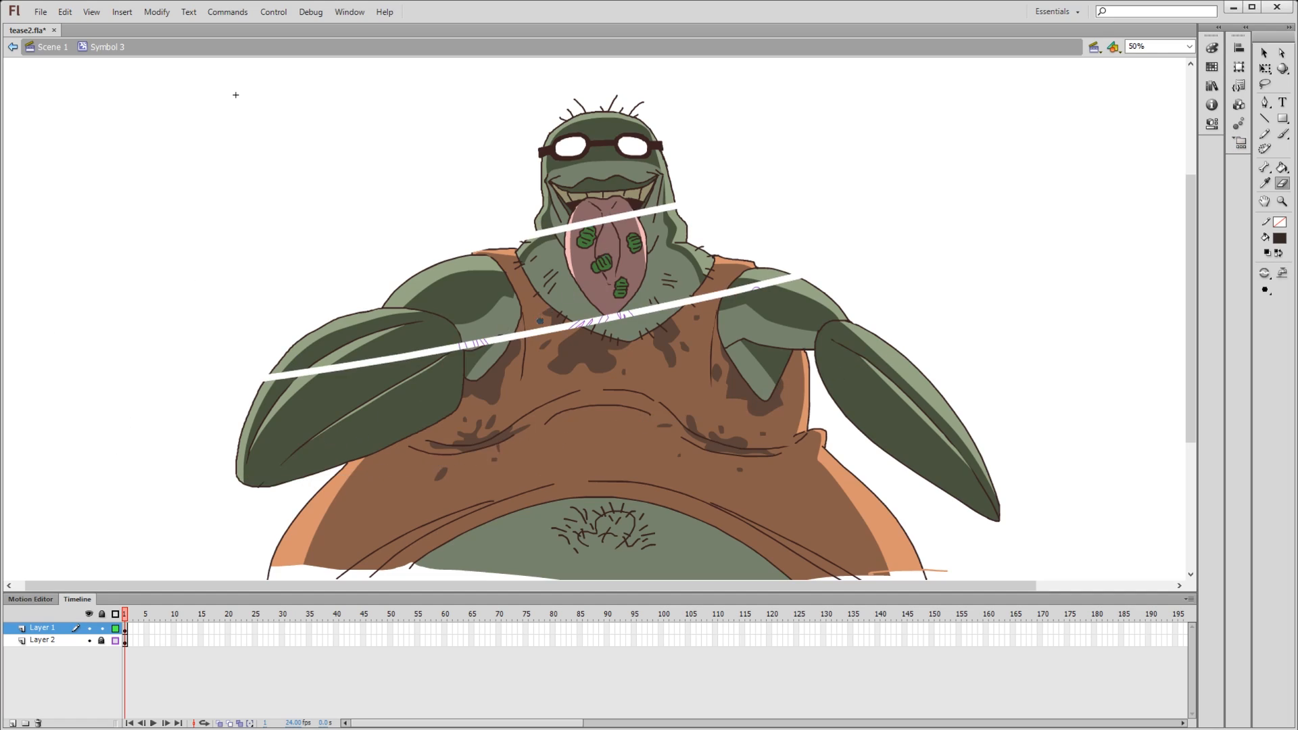